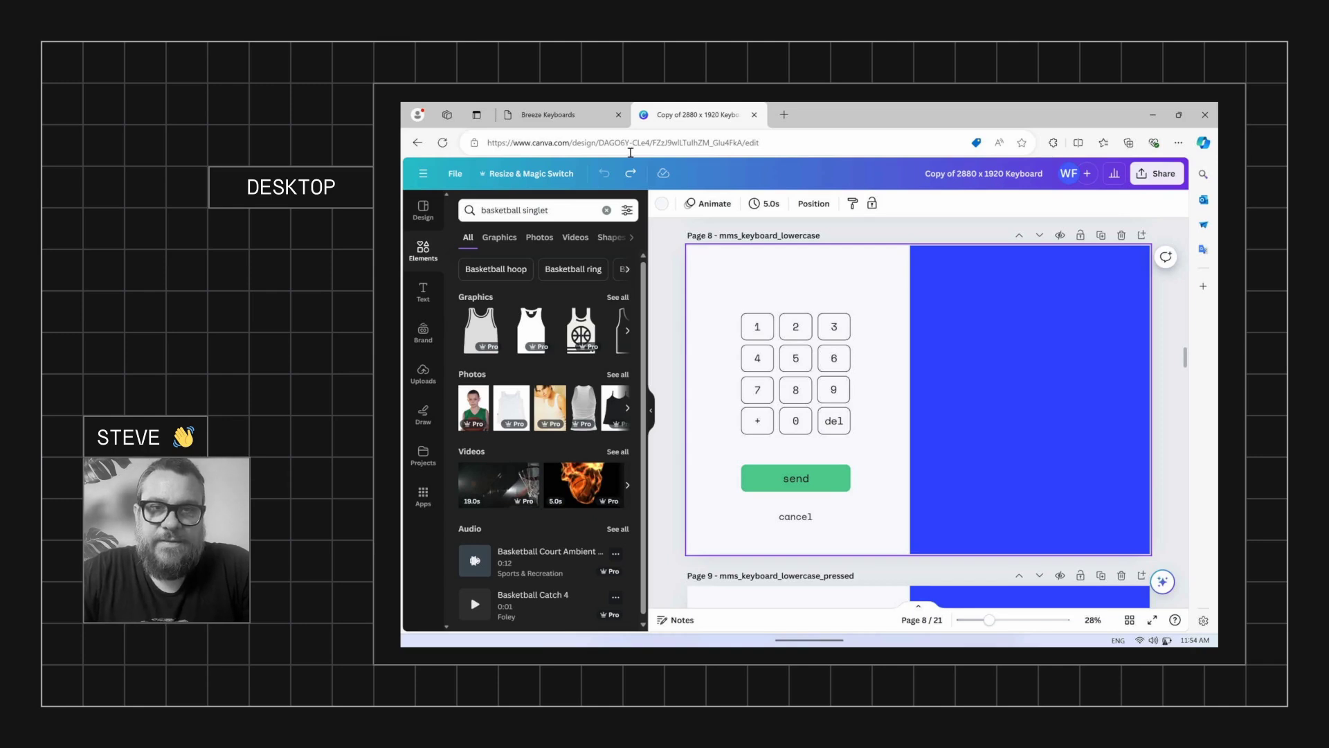
- Review the Breeze Keyboards downloads page, and look through the mms keyboard pages of the design
click(560, 117)
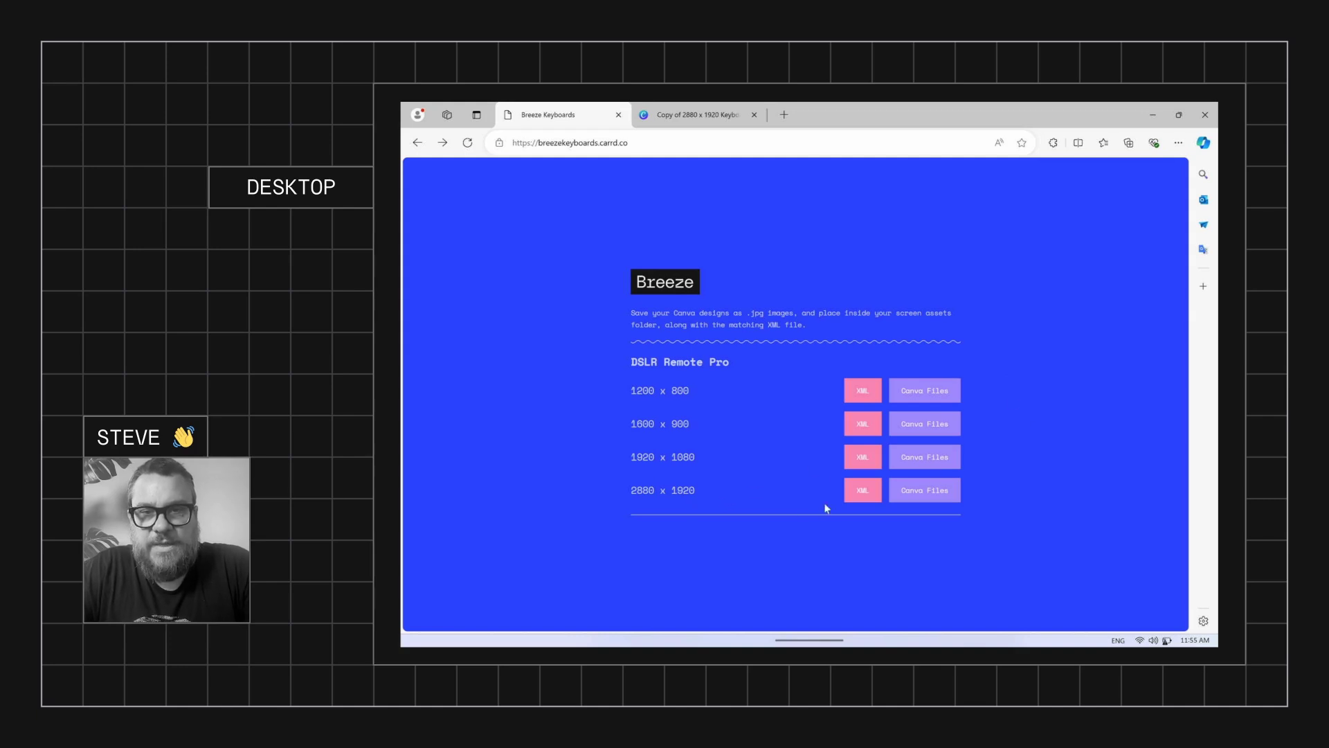
click(695, 117)
scroll(885, 384, down, 5)
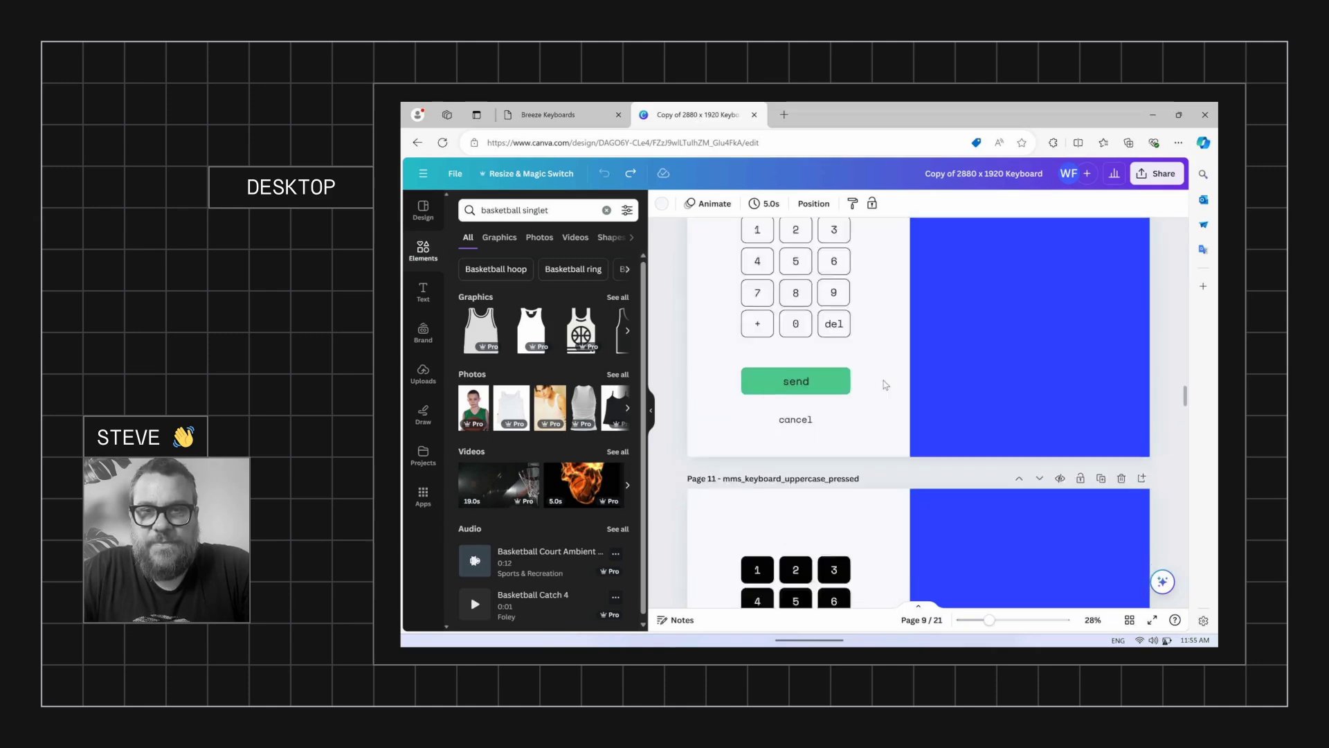
scroll(885, 383, down, 10)
scroll(884, 385, down, 5)
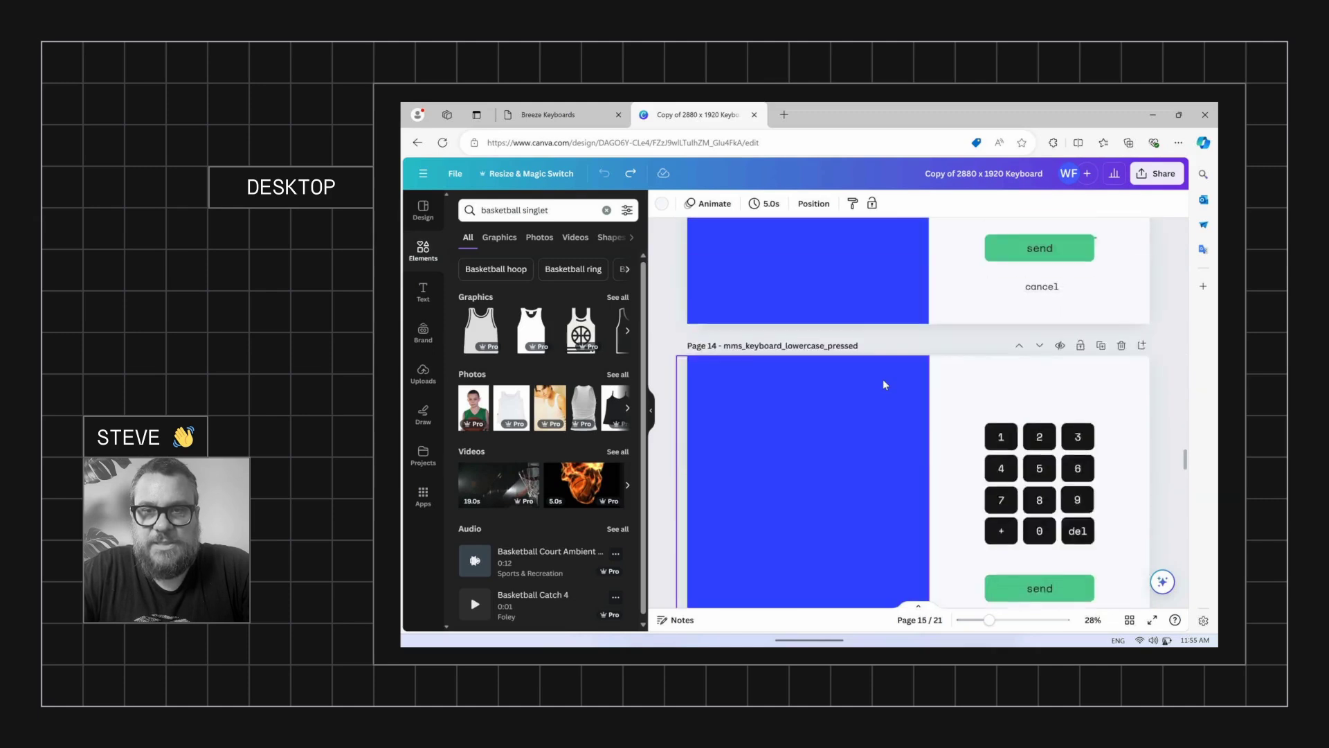
scroll(885, 385, up, 15)
scroll(884, 385, down, 4)
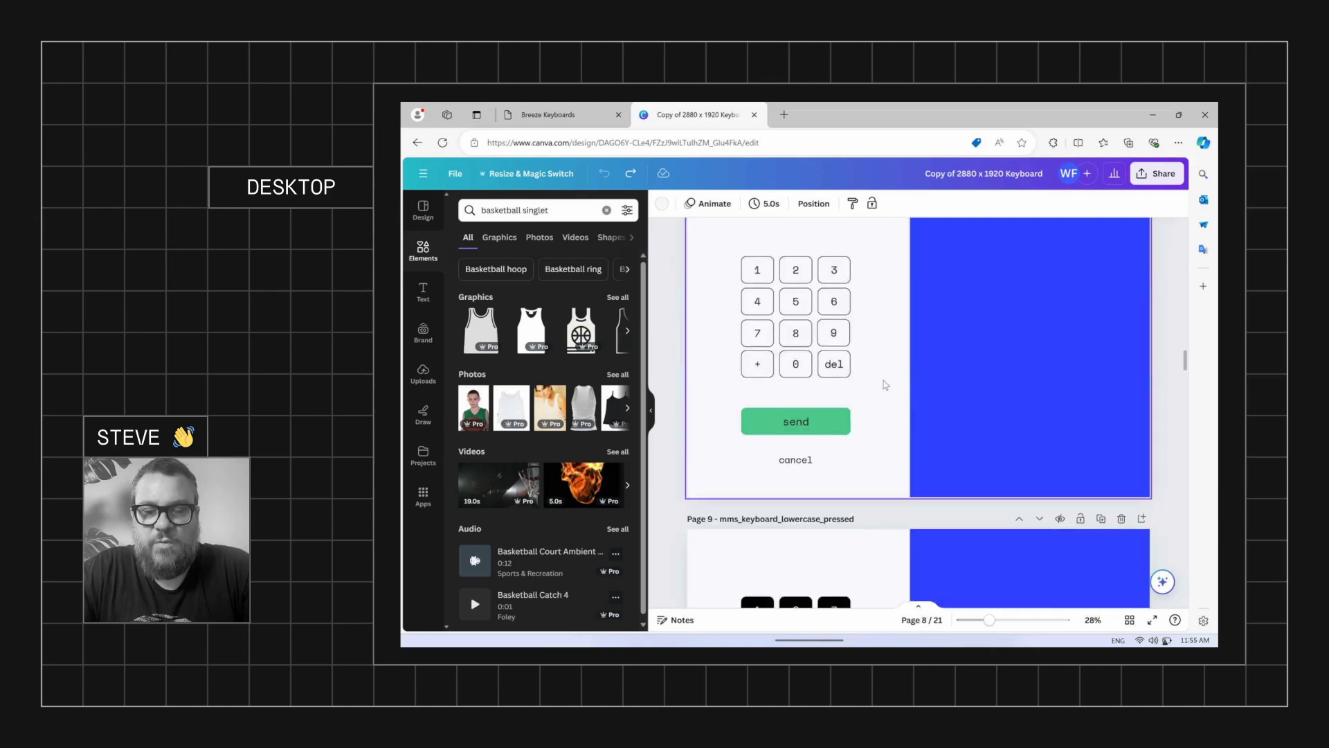
scroll(884, 382, up, 2)
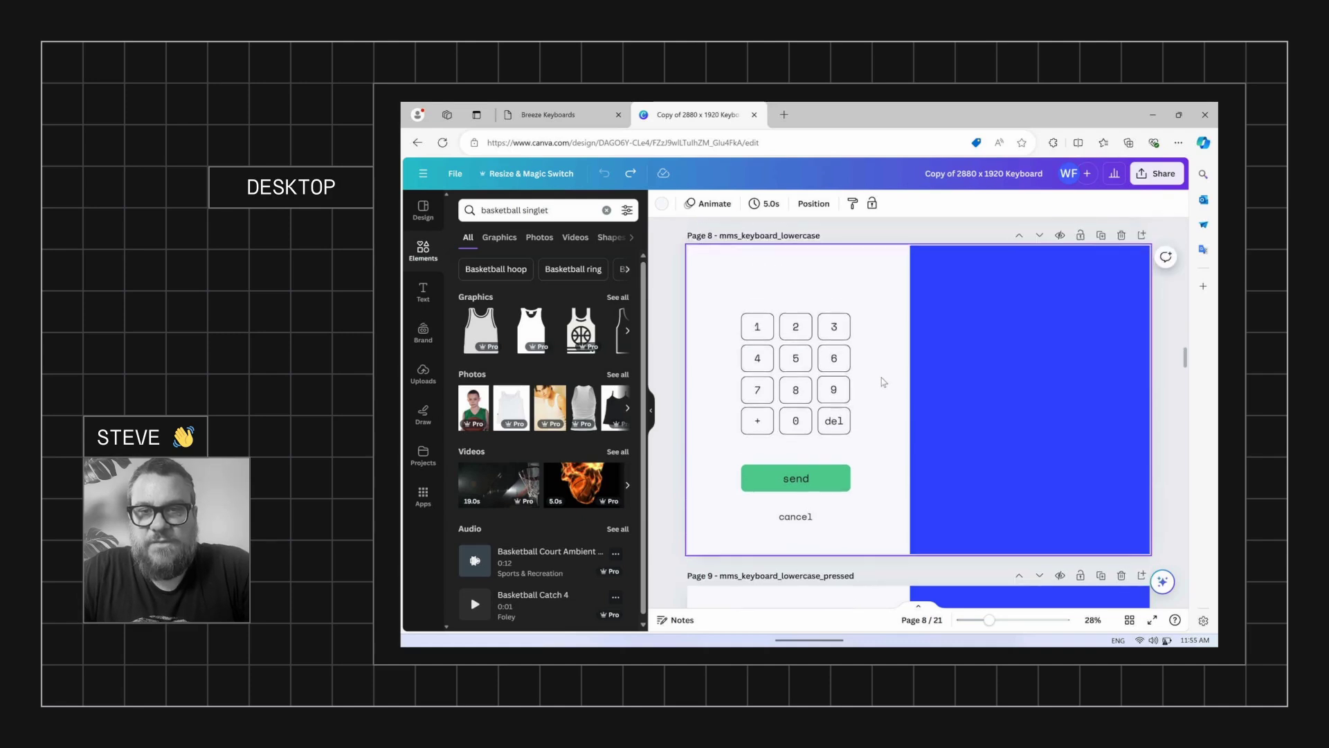
scroll(882, 380, down, 1)
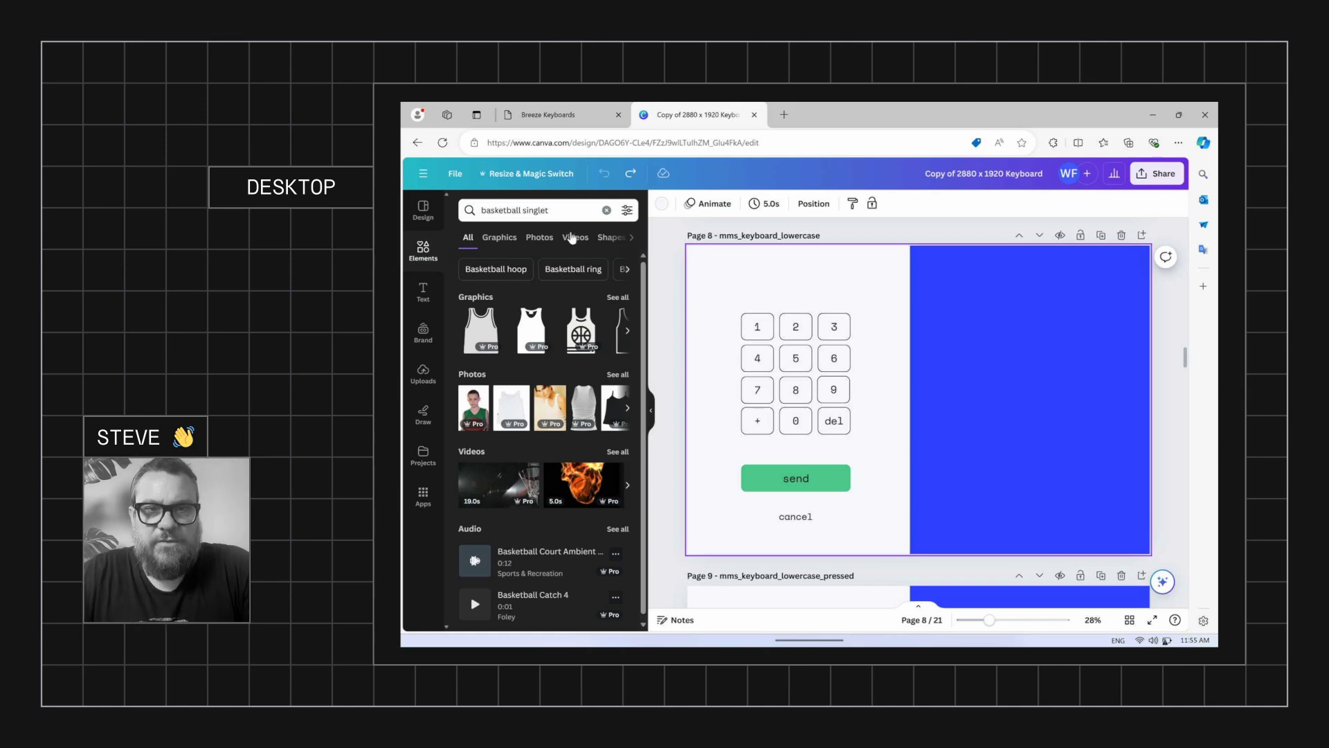
- Add the first basketball singlet graphic to the blue panel on the mms_keyboard_lowercase page and recolour that panel orange
click(483, 336)
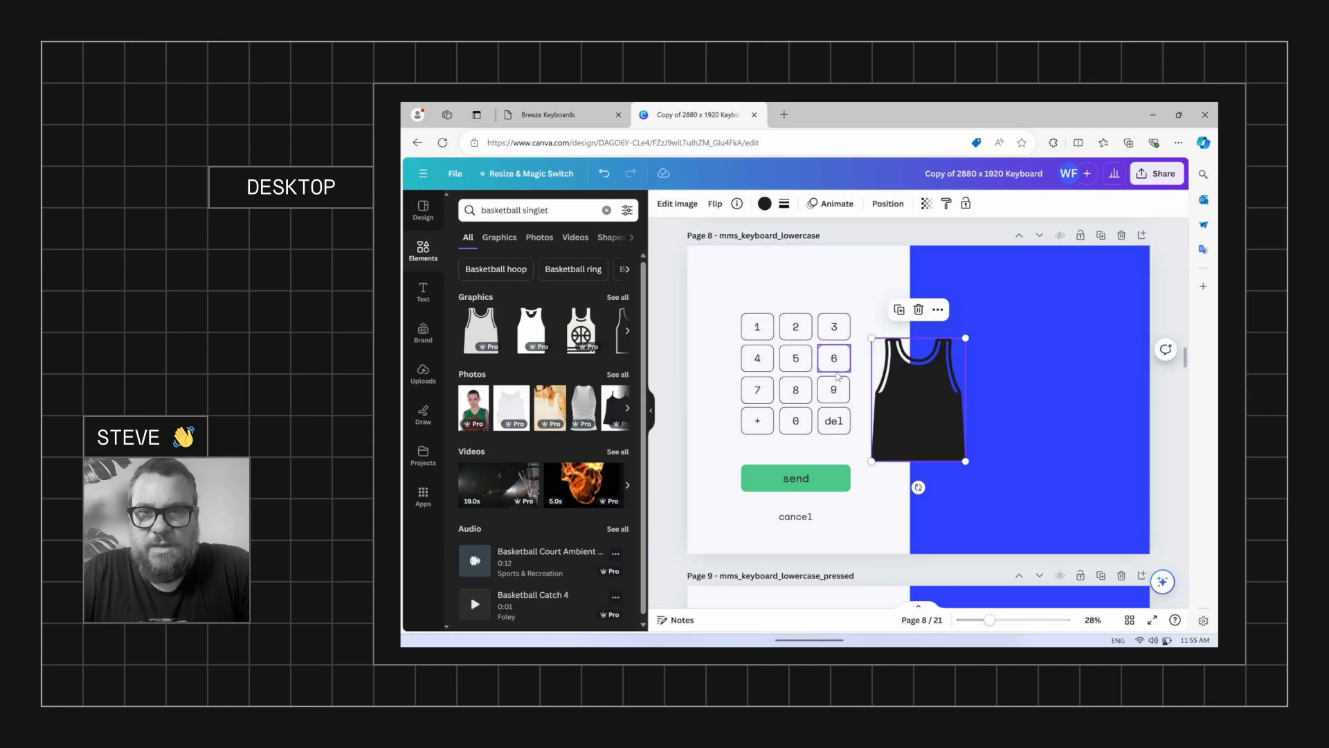
drag(932, 417, 1046, 407)
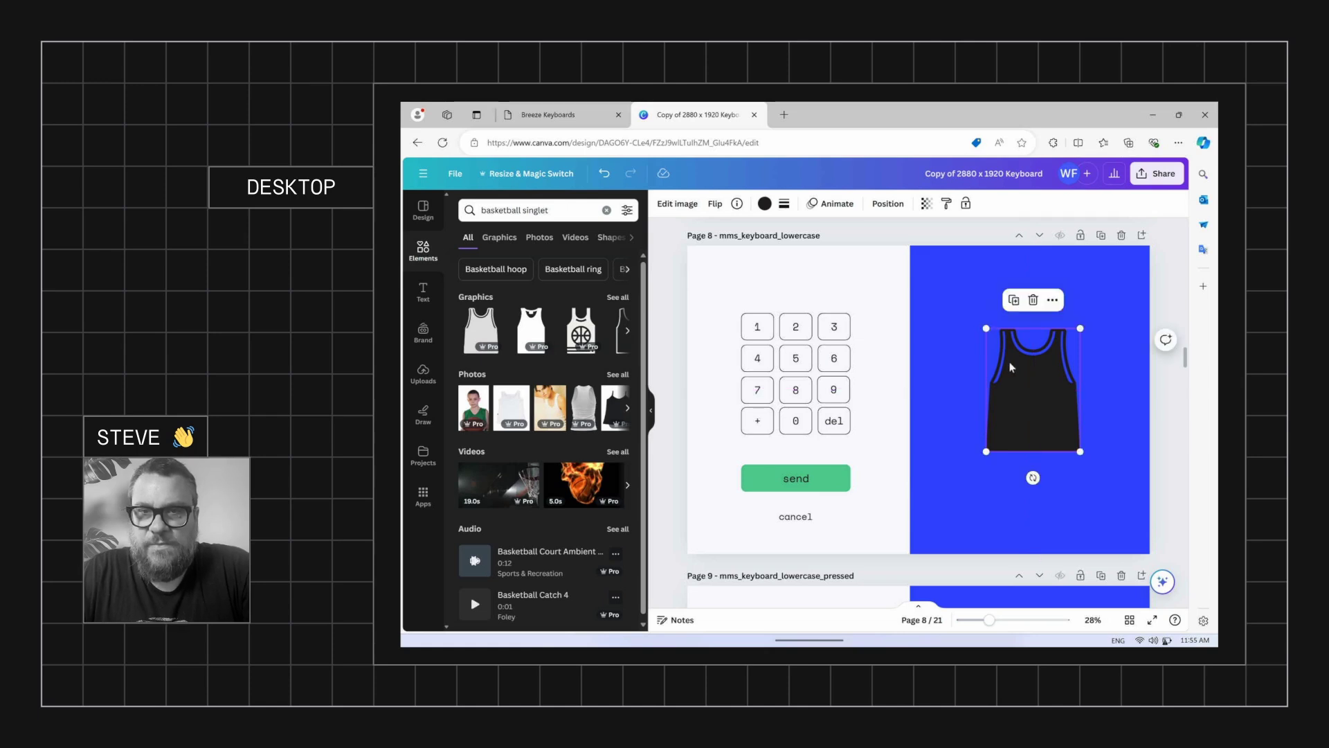
click(948, 290)
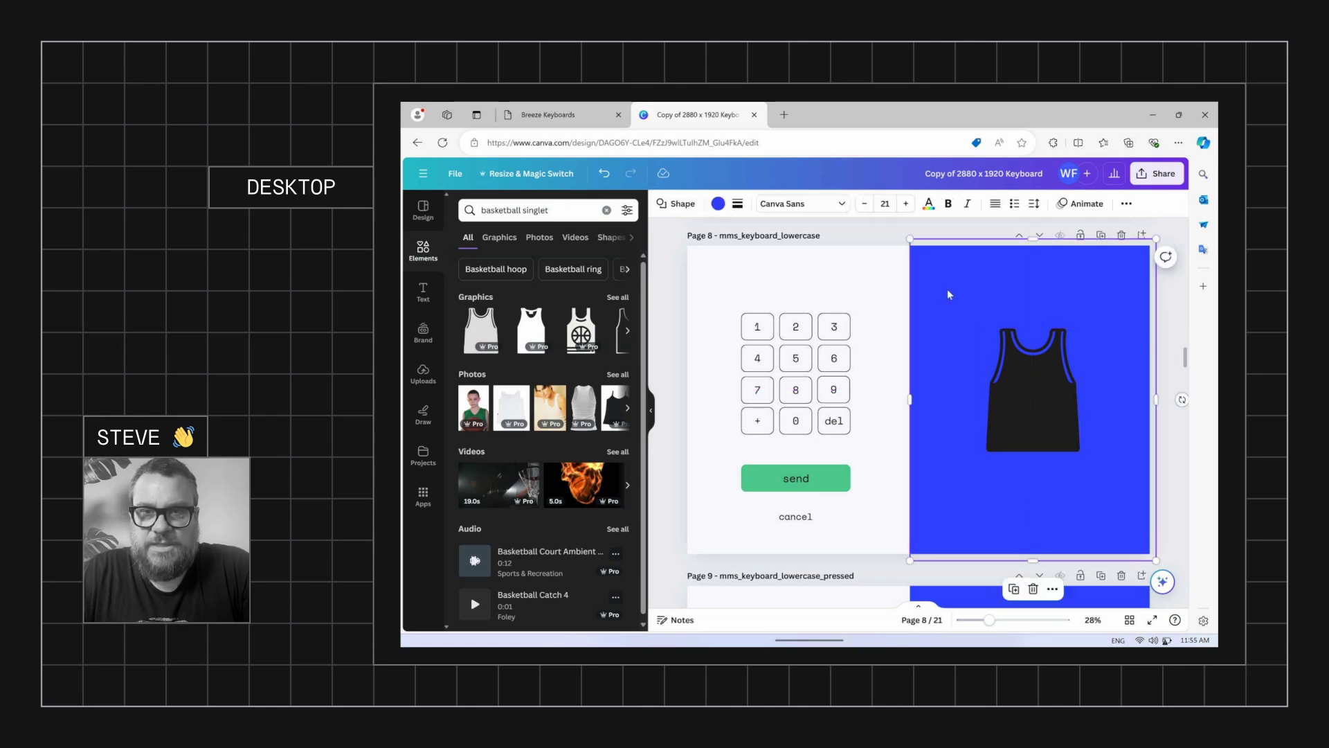
click(719, 202)
click(526, 303)
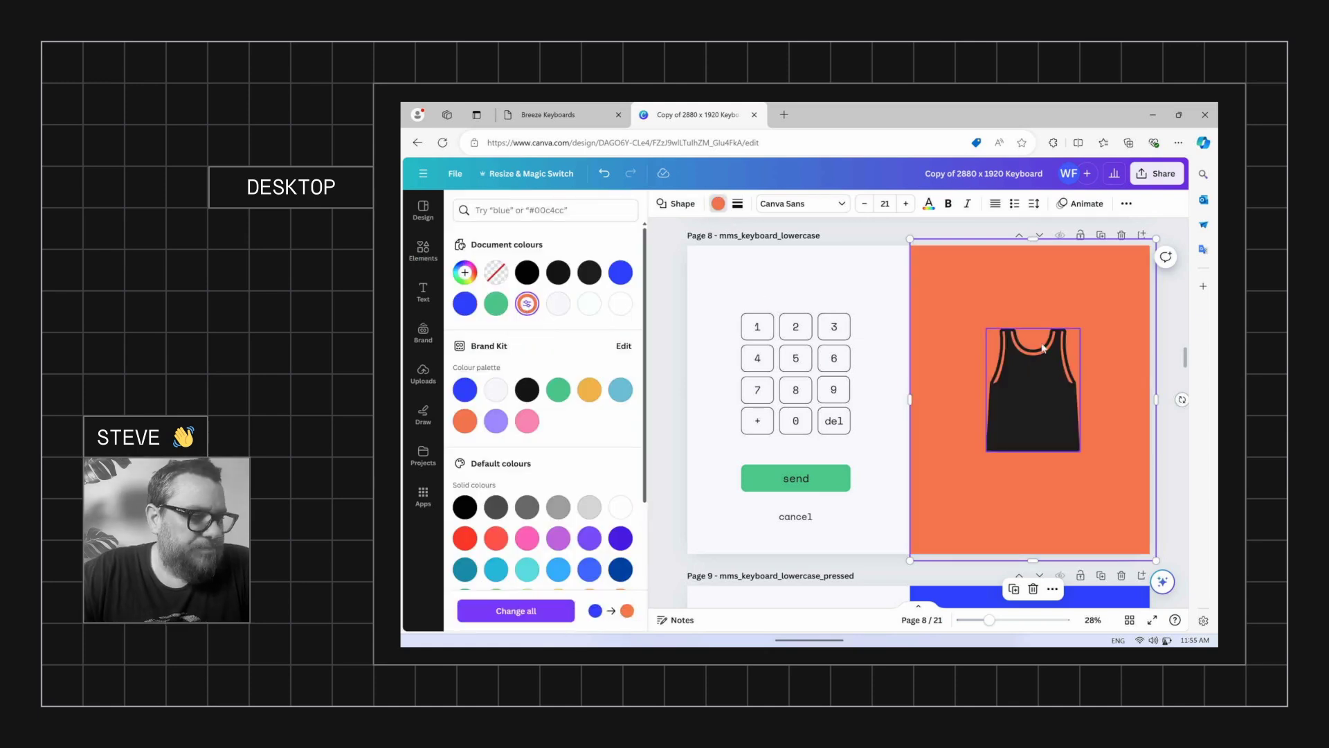
- Recolour the green send button to a dark burnt orange, #CB4923
click(835, 475)
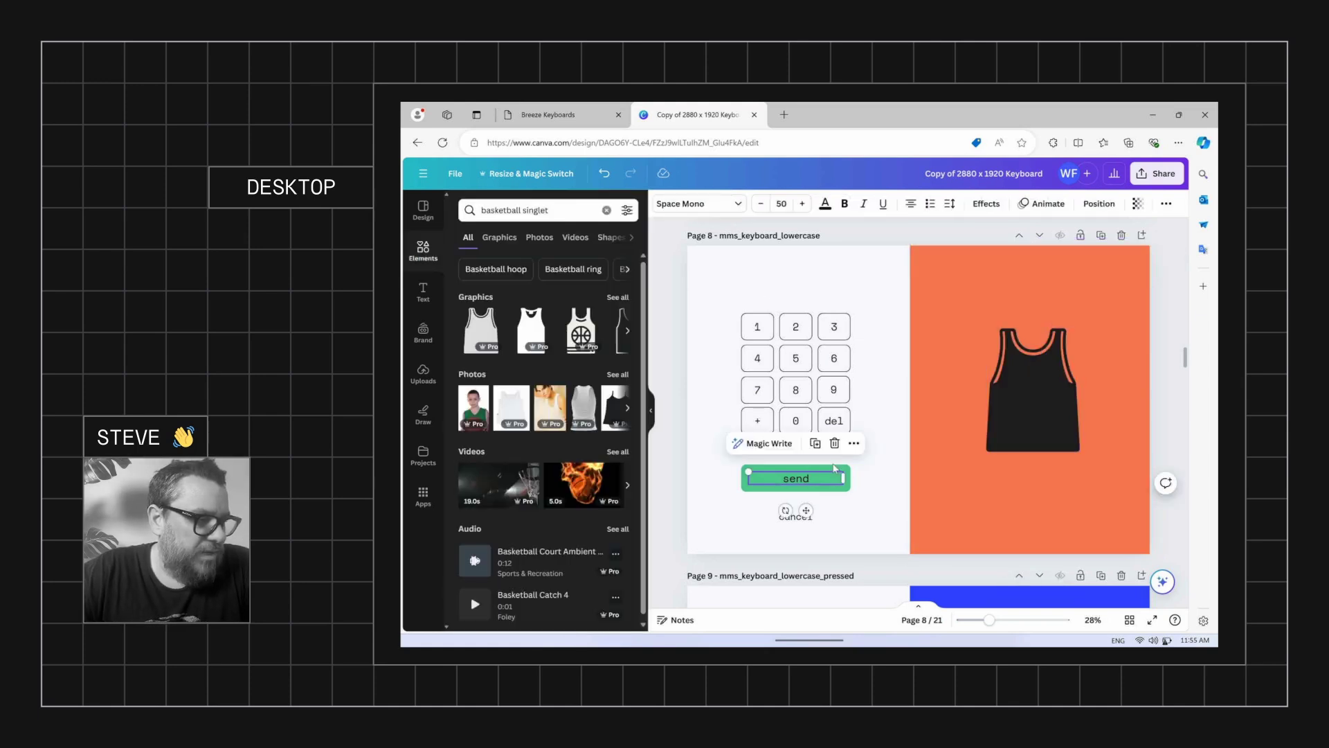
click(834, 466)
click(720, 206)
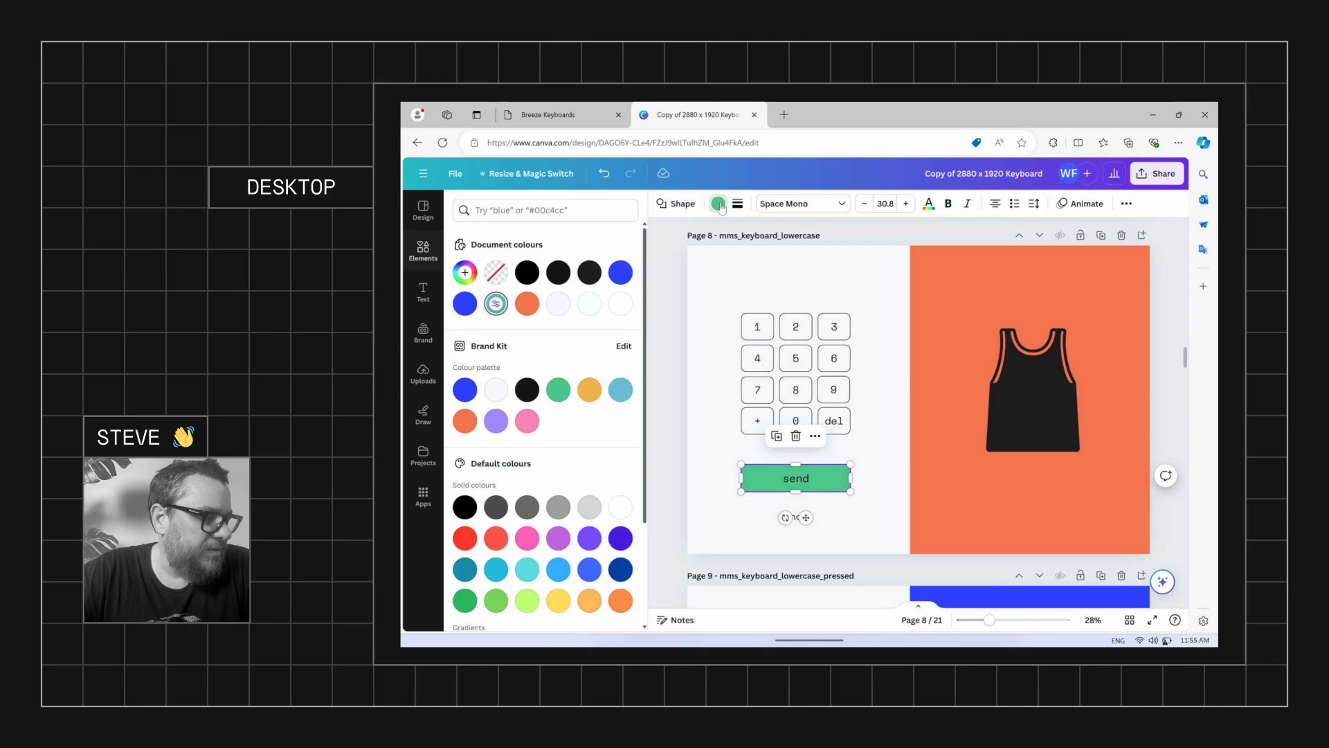
click(528, 302)
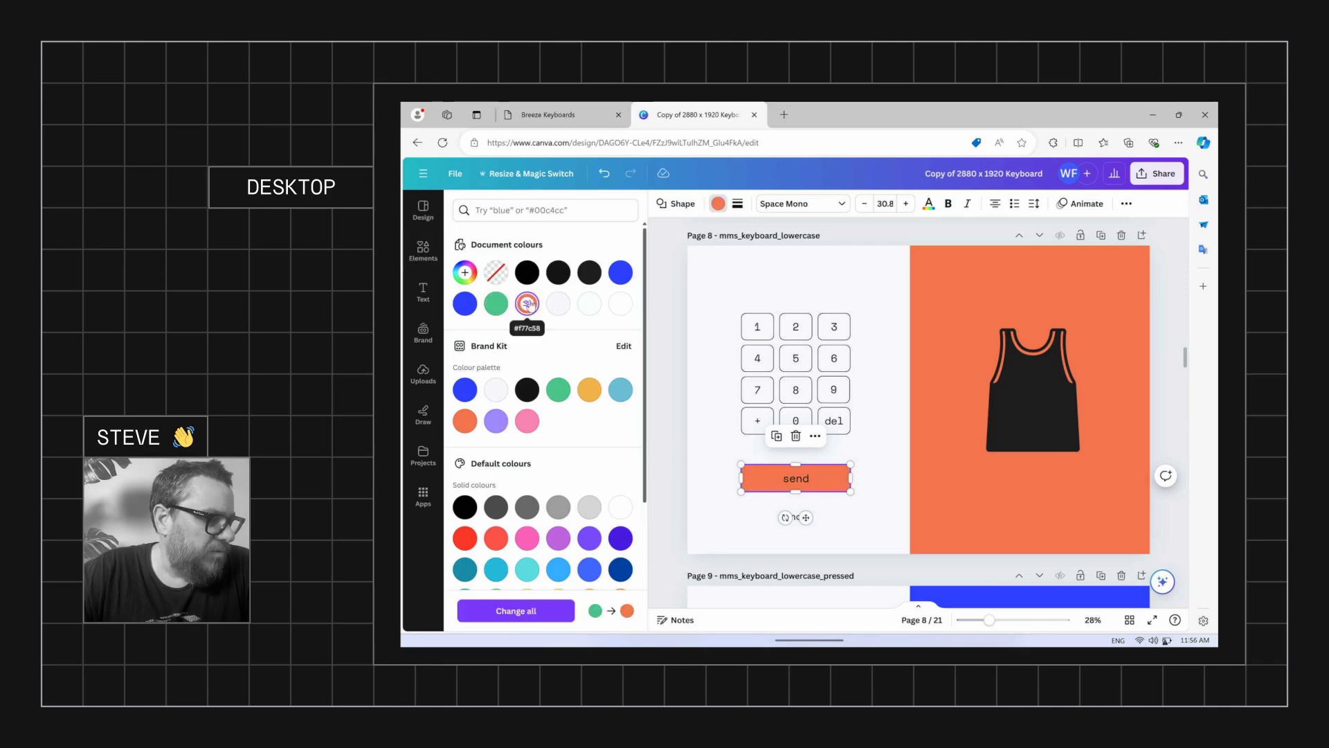
click(527, 303)
drag(567, 335, 593, 338)
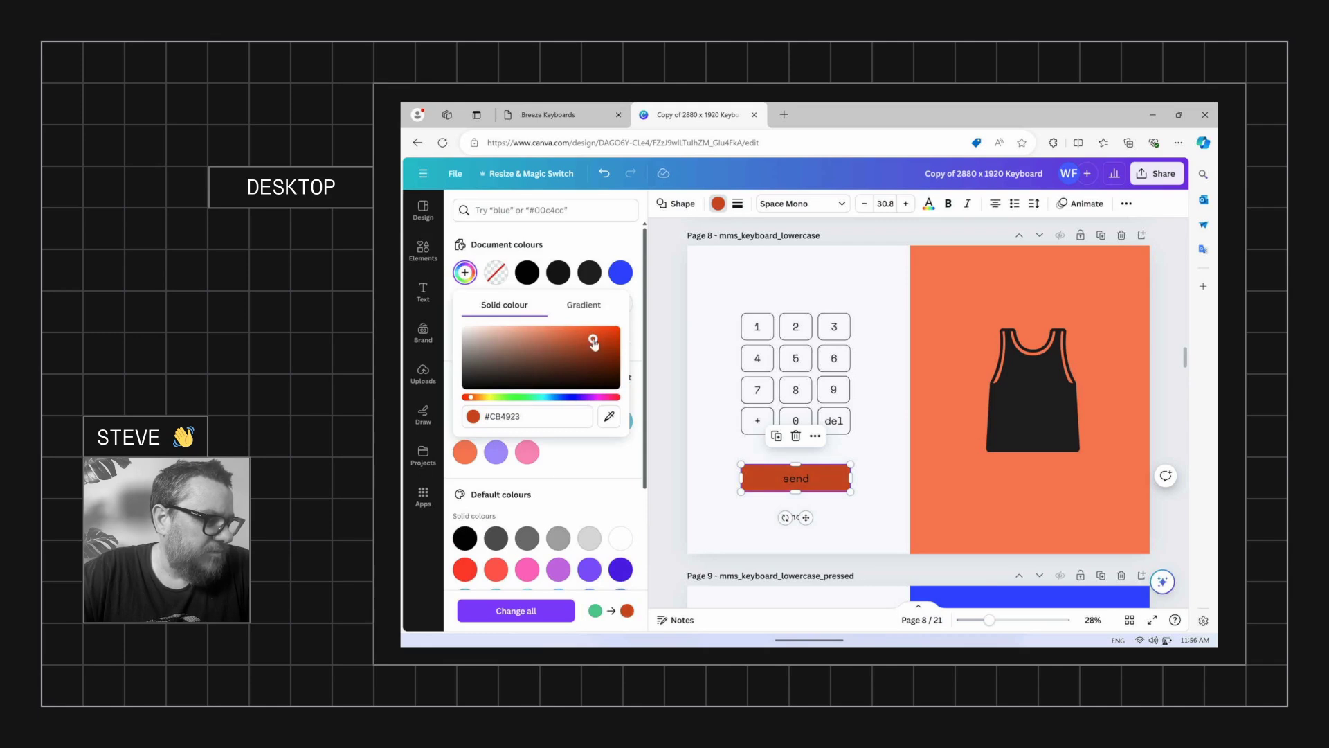
- Change the send button's label to "next"
click(811, 470)
double_click(806, 476)
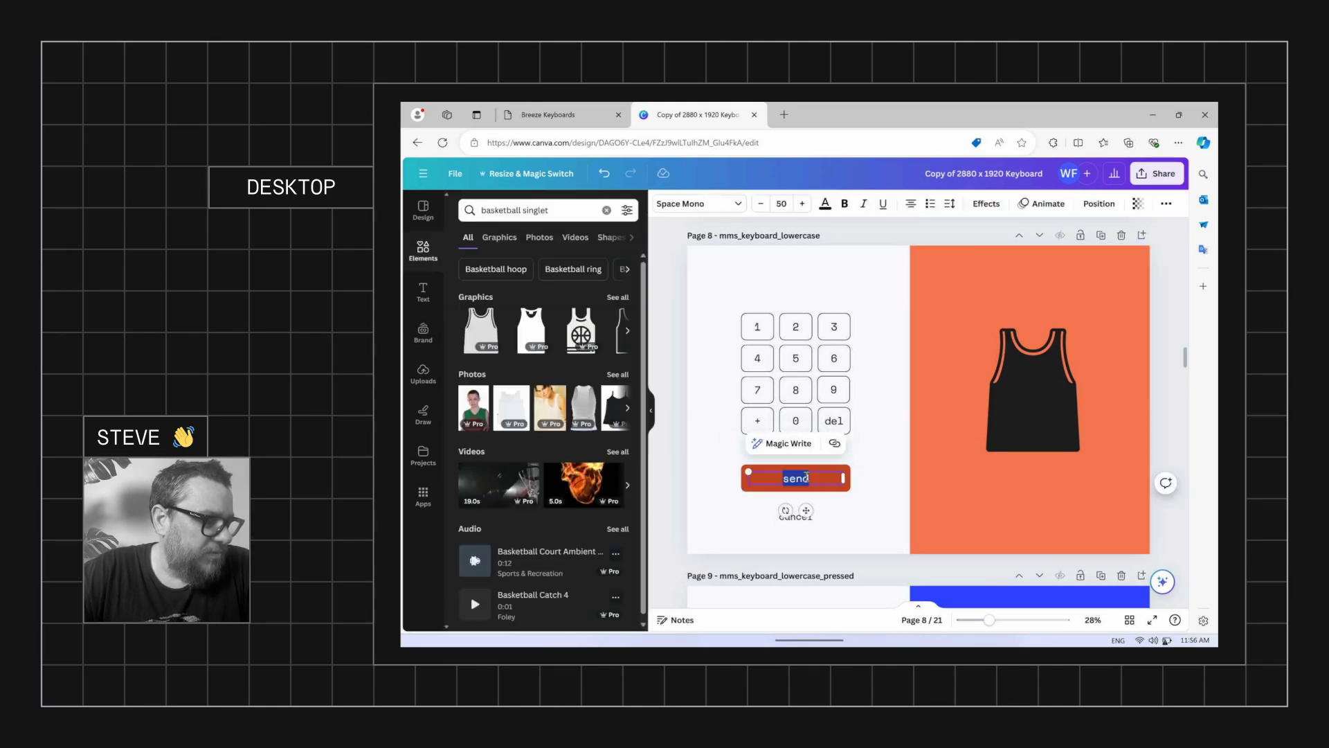
text(next)
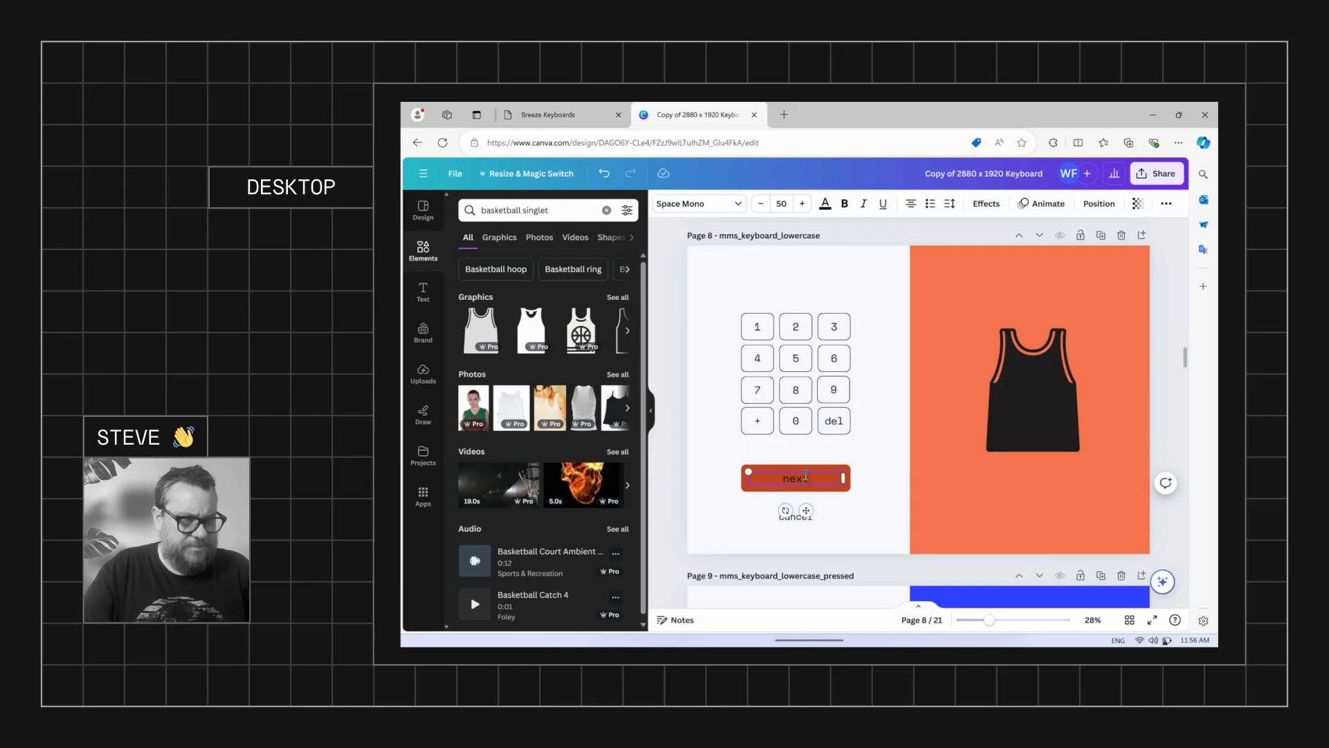
click(882, 326)
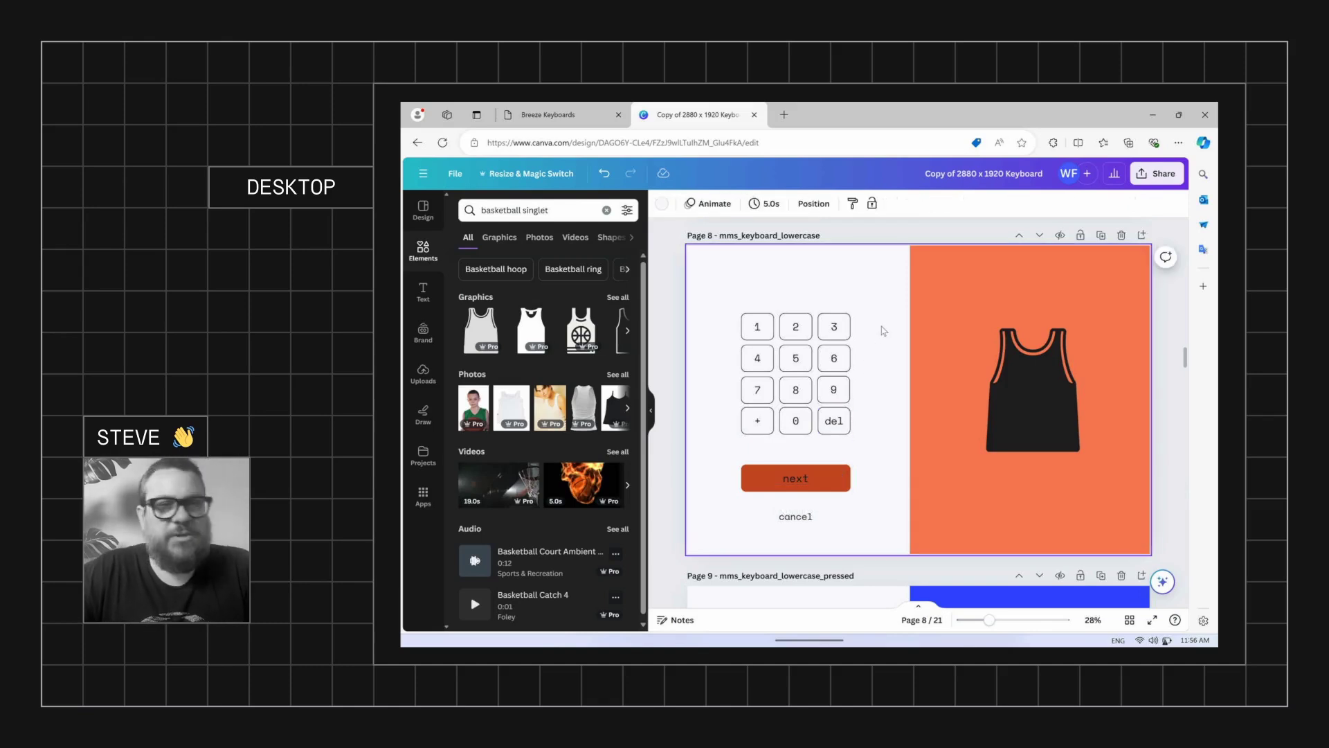
- Set the font of the keypad, next button and cancel text to Yearbook Solid
drag(725, 298, 890, 567)
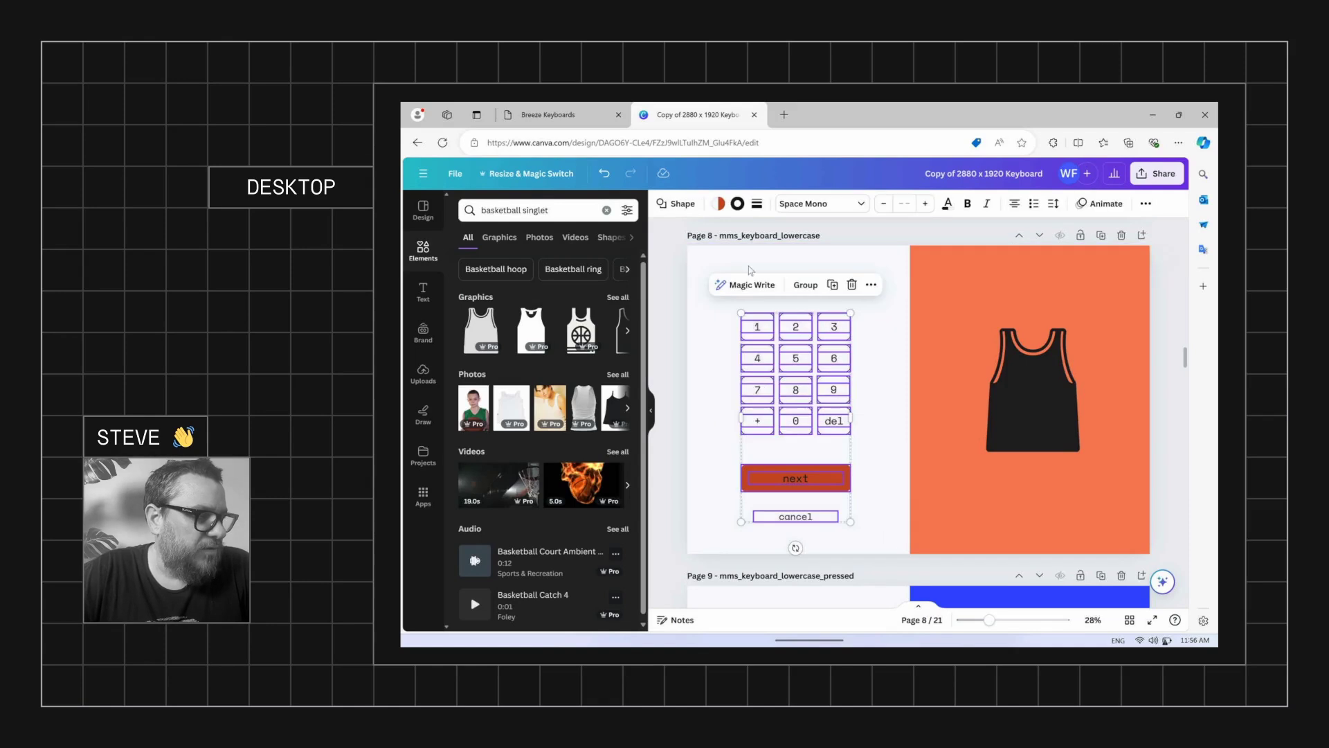
click(846, 206)
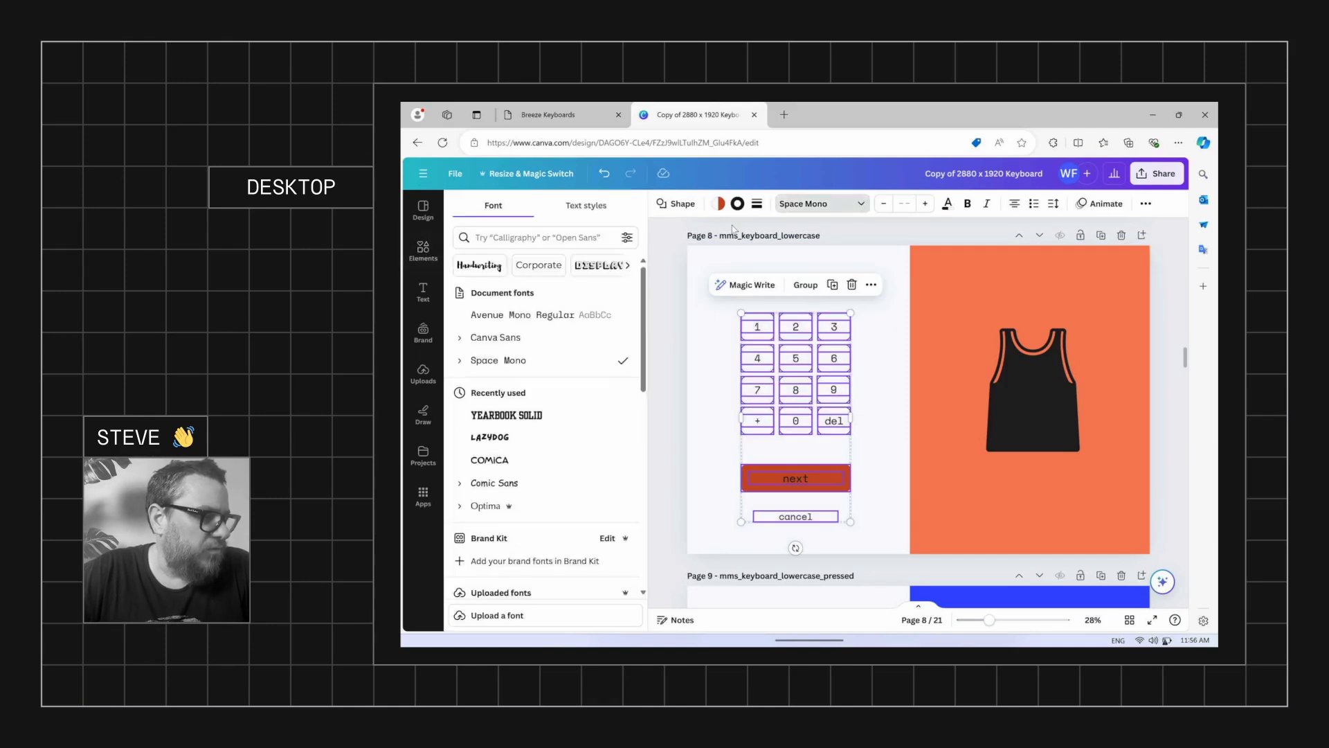
click(576, 417)
click(892, 358)
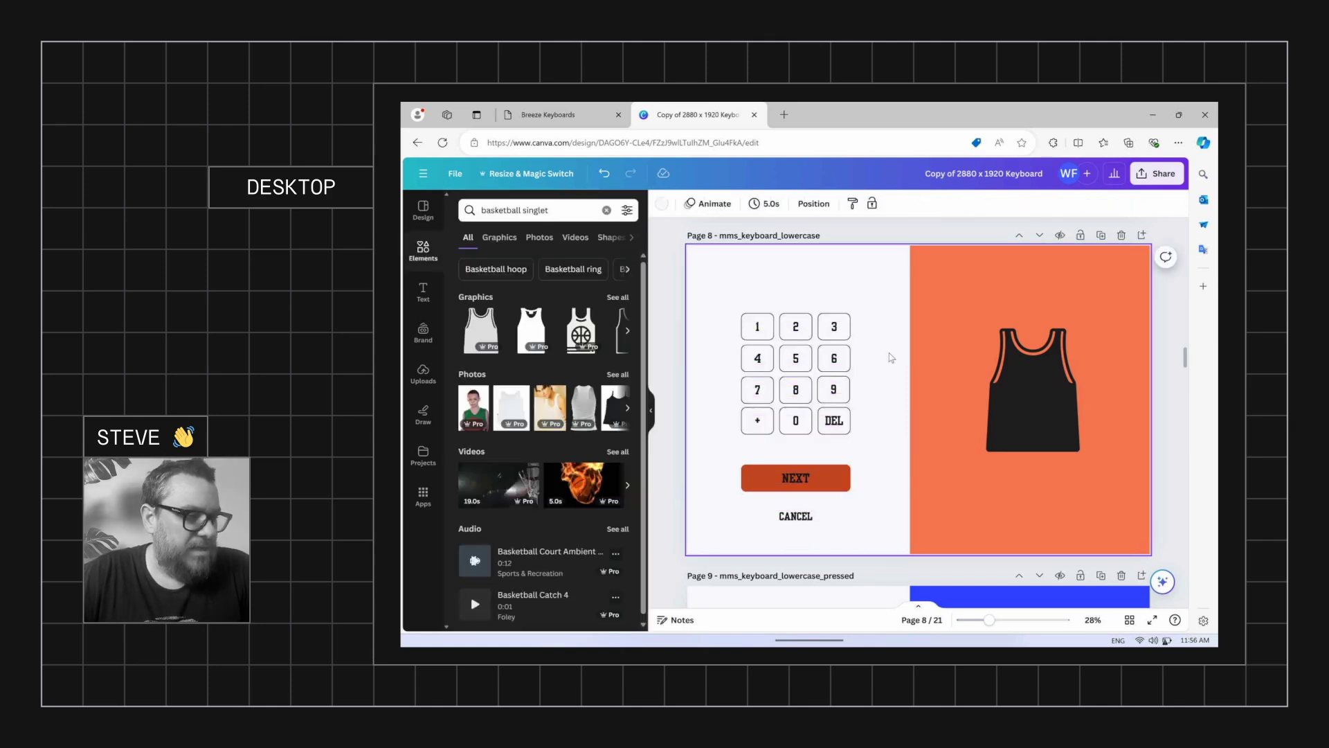
- Thicken the borders of the keypad keys and the next button
drag(732, 301, 860, 533)
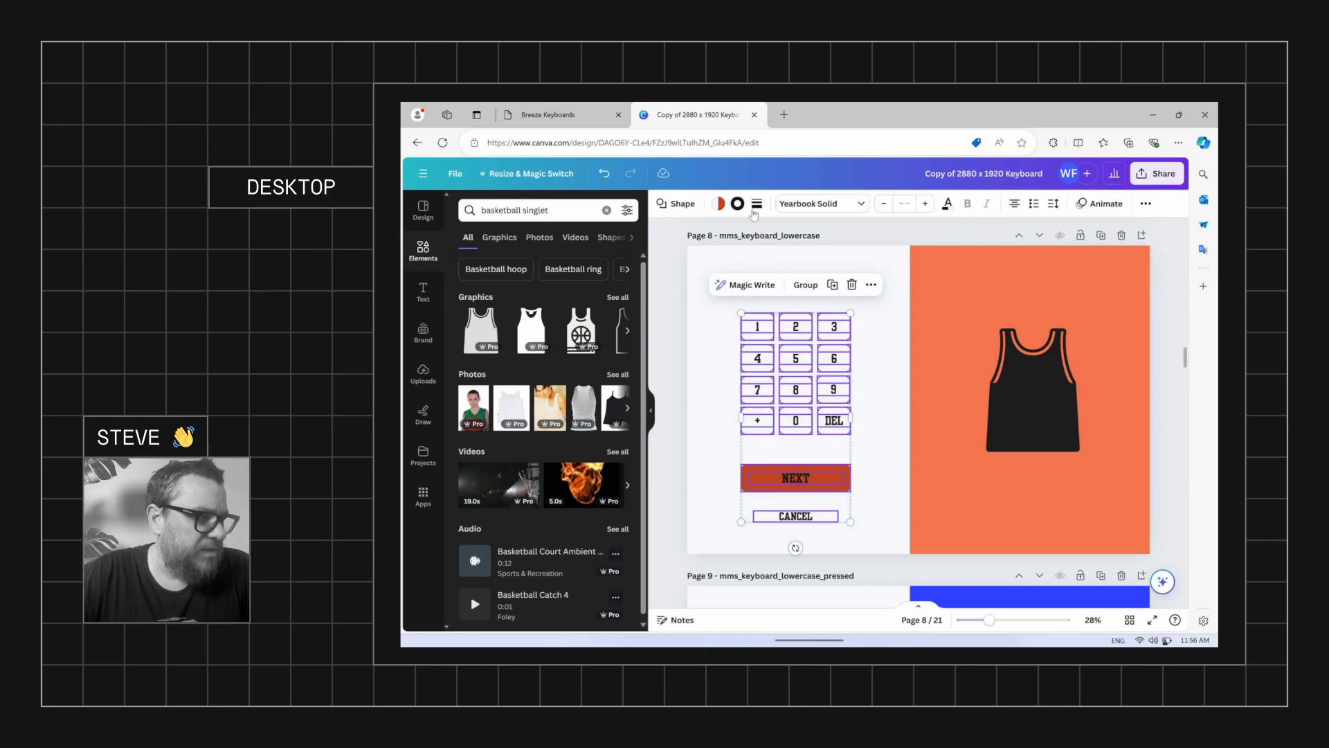
click(756, 204)
click(828, 277)
drag(828, 277, 774, 281)
click(868, 380)
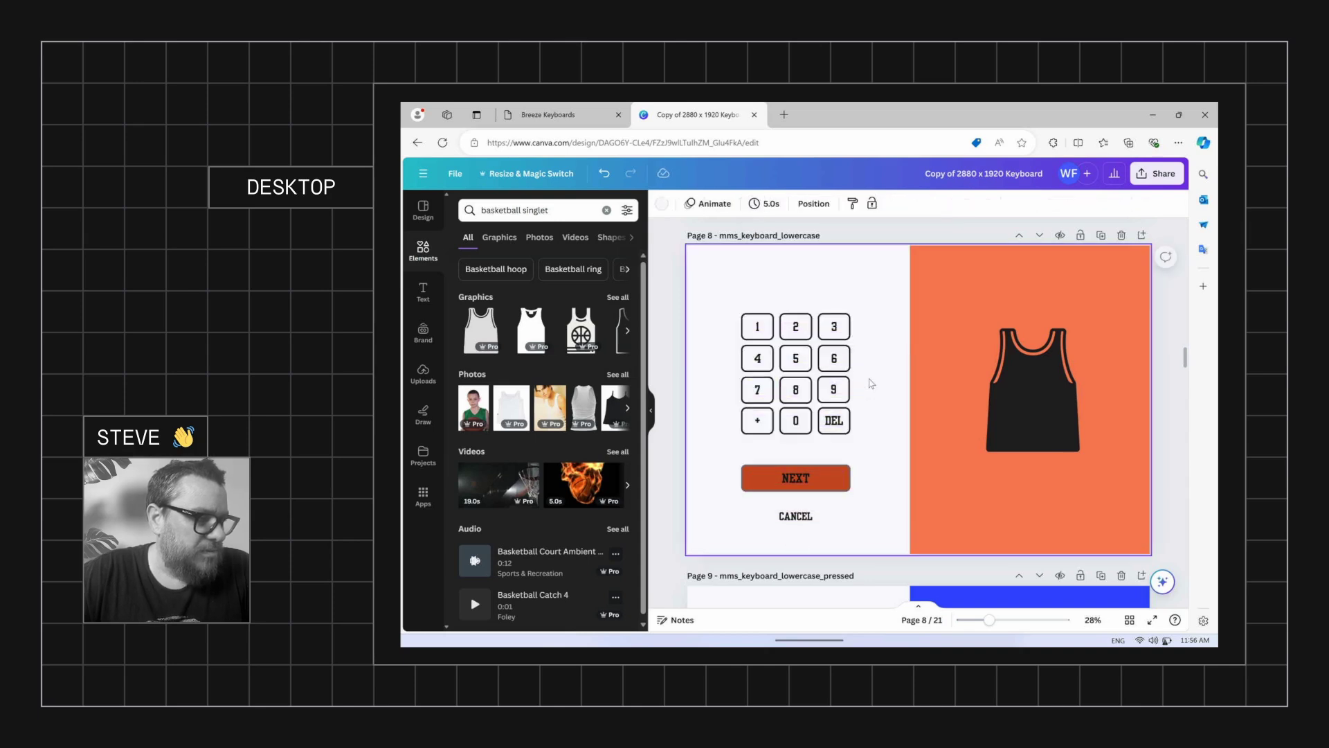
- Set the next button's border colour to black
click(850, 486)
click(719, 203)
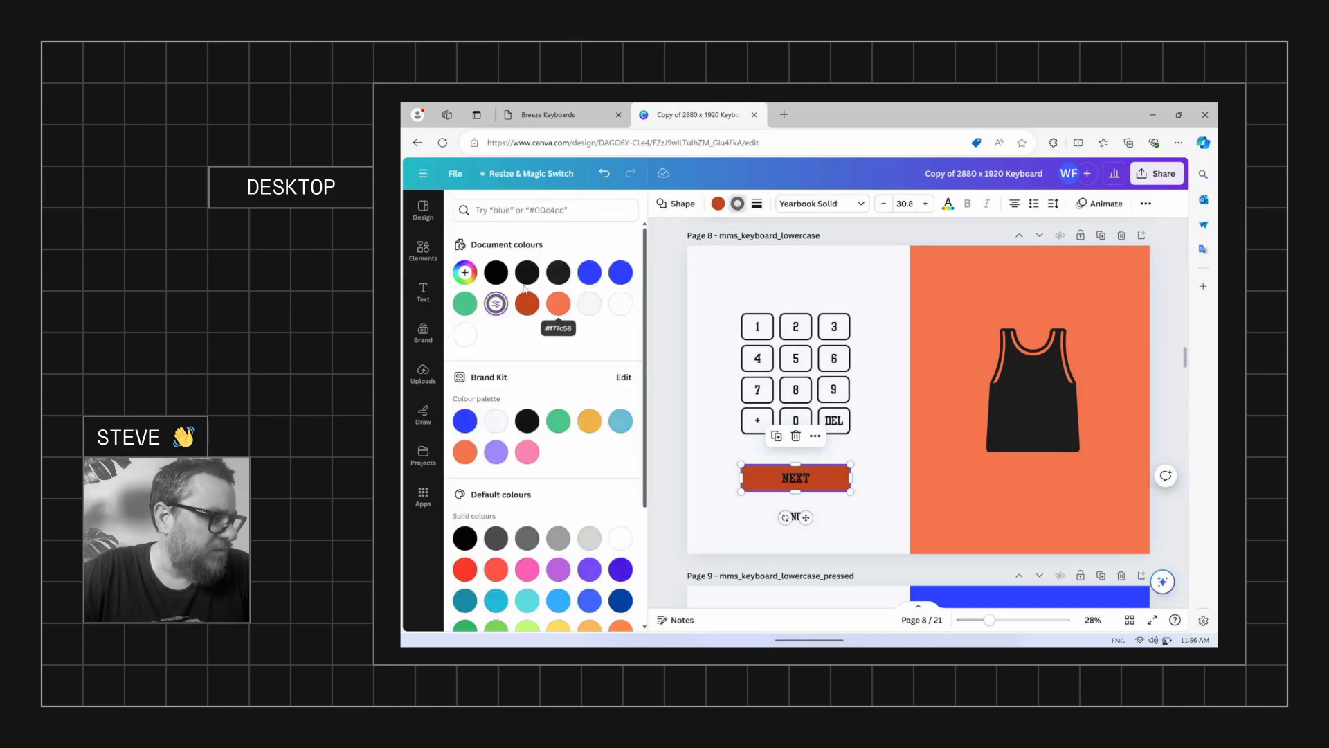
click(496, 274)
click(873, 443)
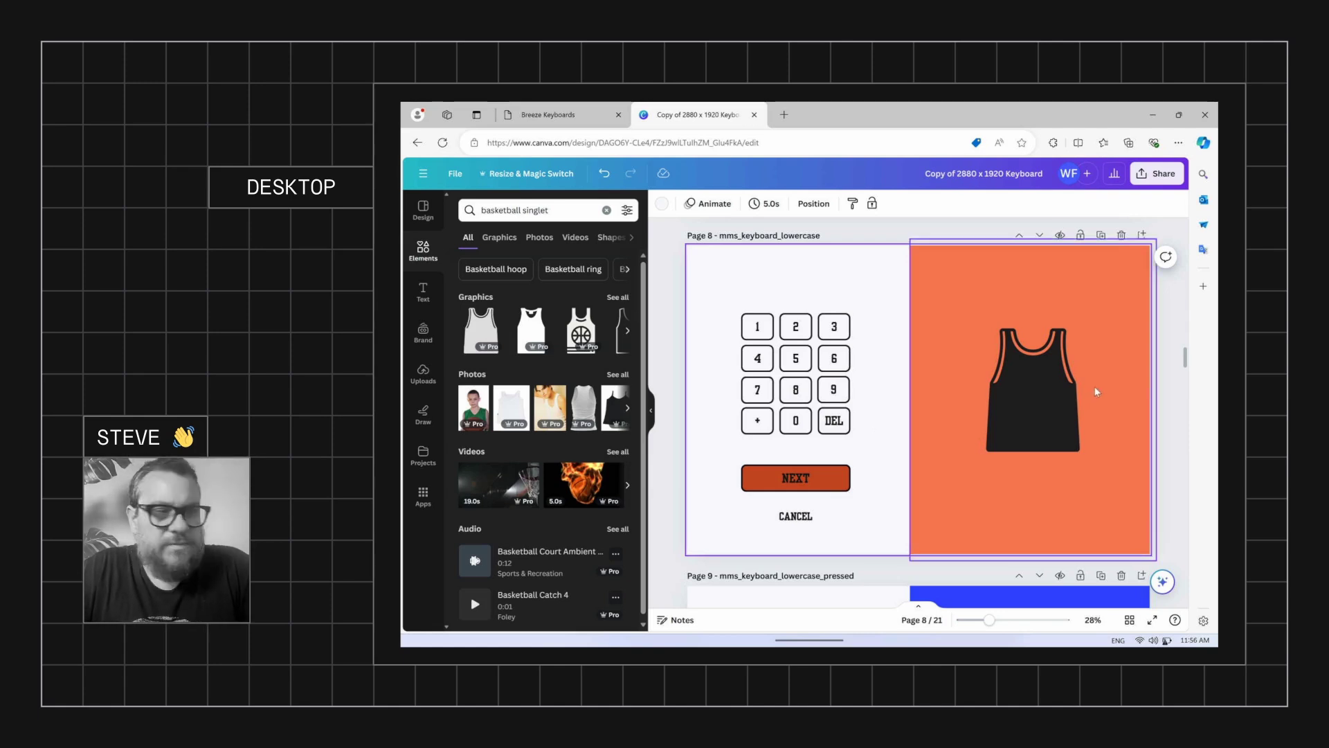
- Enlarge the singlet graphic so it fills more of the orange panel
click(1003, 451)
drag(986, 452, 1017, 428)
click(892, 285)
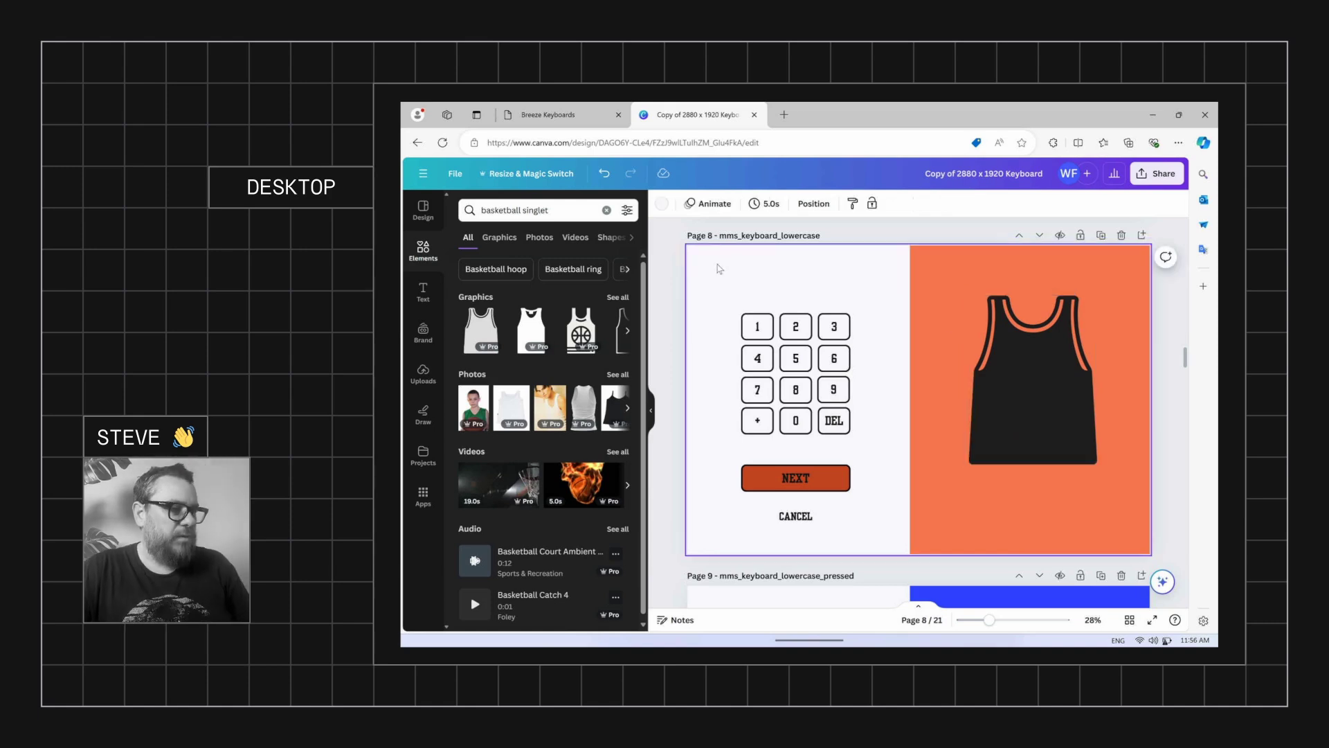
- Replace everything on the mms_keyboard_lowercase_pressed page with a copy of all elements from the mms_keyboard_lowercase page
drag(720, 269, 1062, 511)
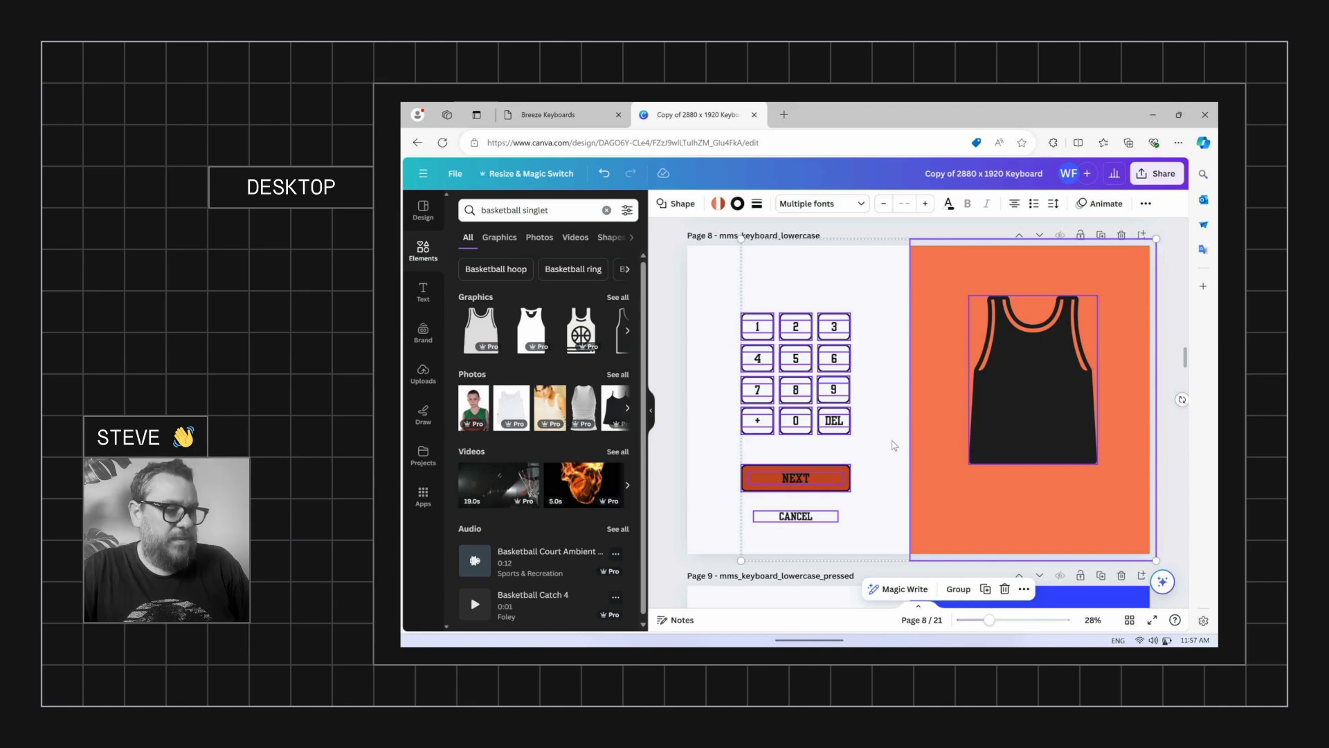
scroll(908, 445, down, 5)
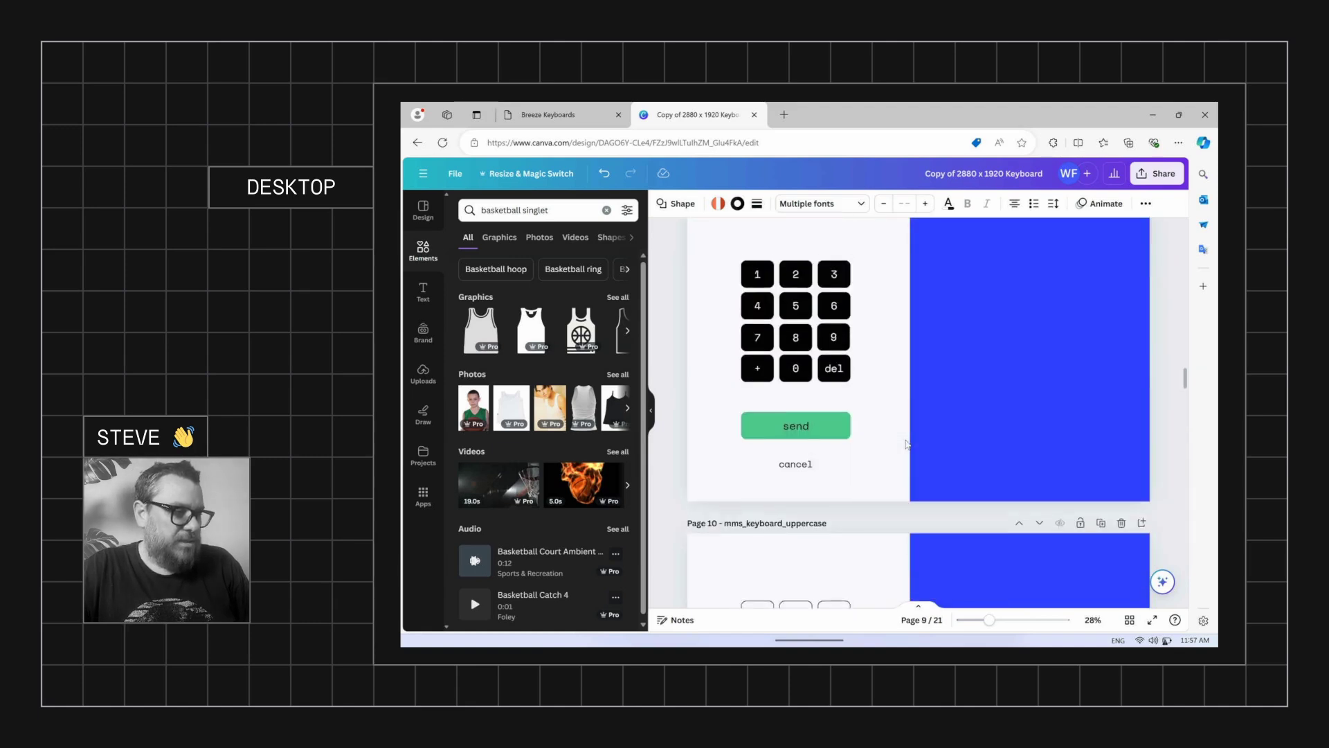
drag(704, 272, 1117, 505)
key(Delete)
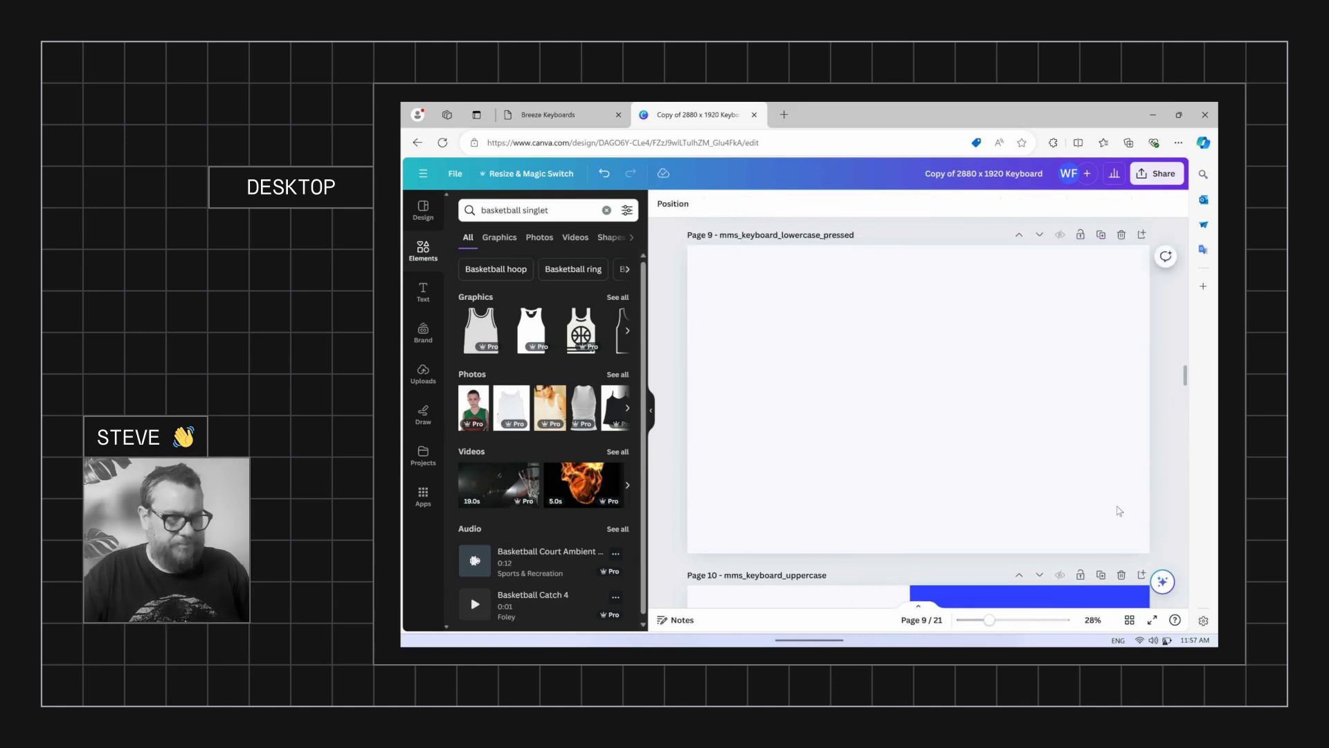
key(ctrl+v)
click(790, 298)
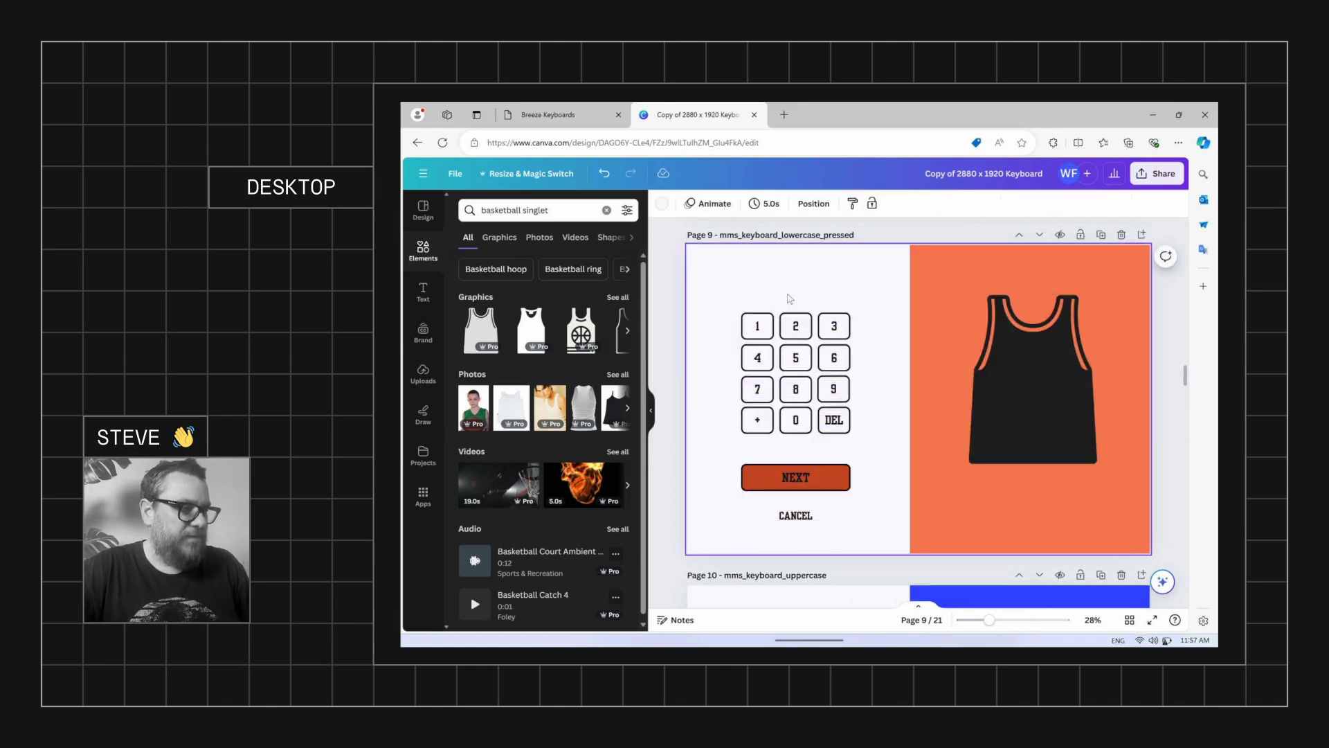
- Fill all the keypad keys on the mms_keyboard_lowercase_pressed page with the panel's orange
drag(729, 302, 866, 460)
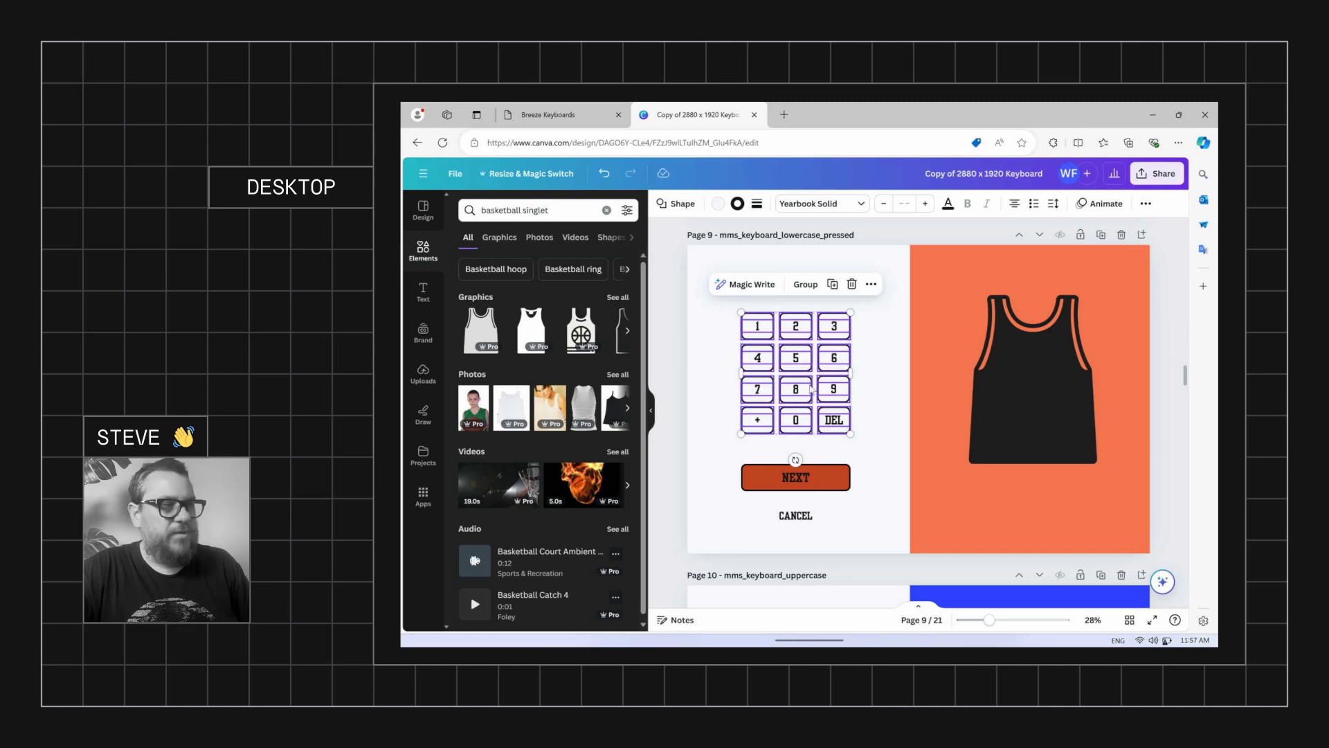
click(711, 205)
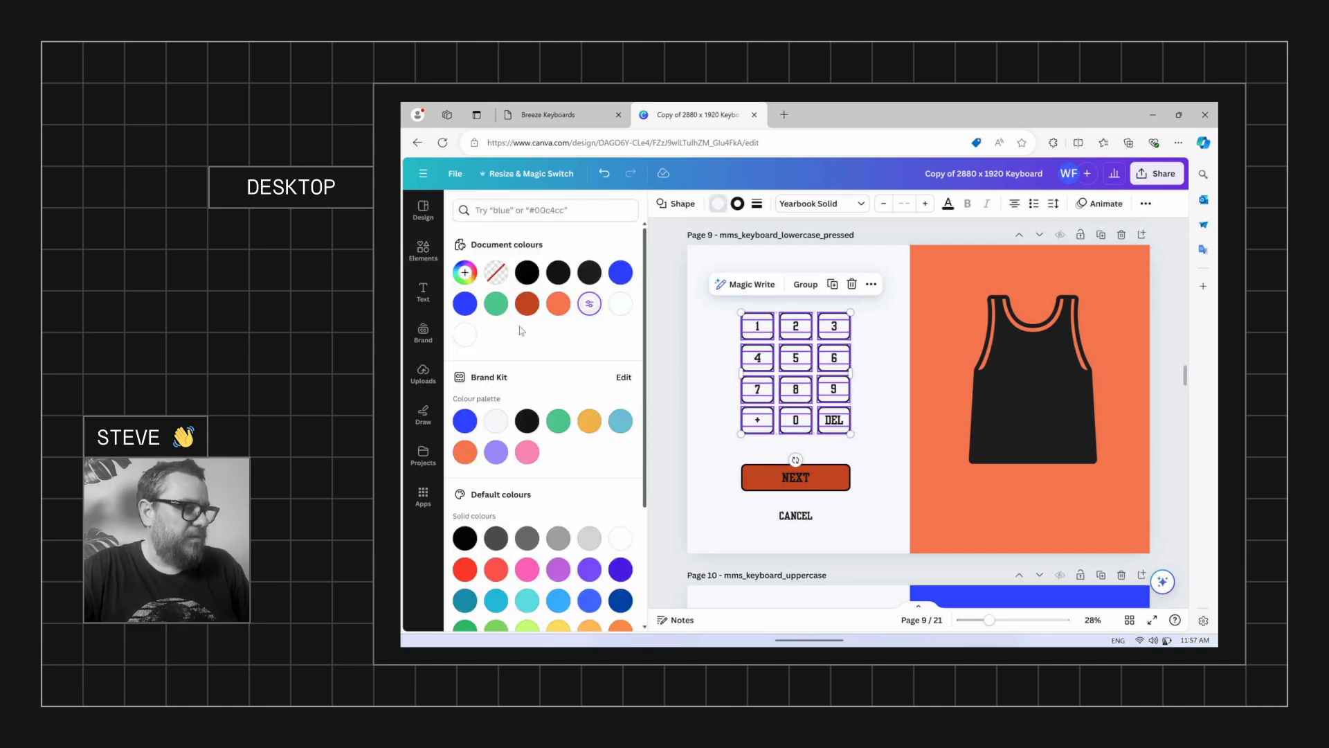
click(556, 306)
click(713, 349)
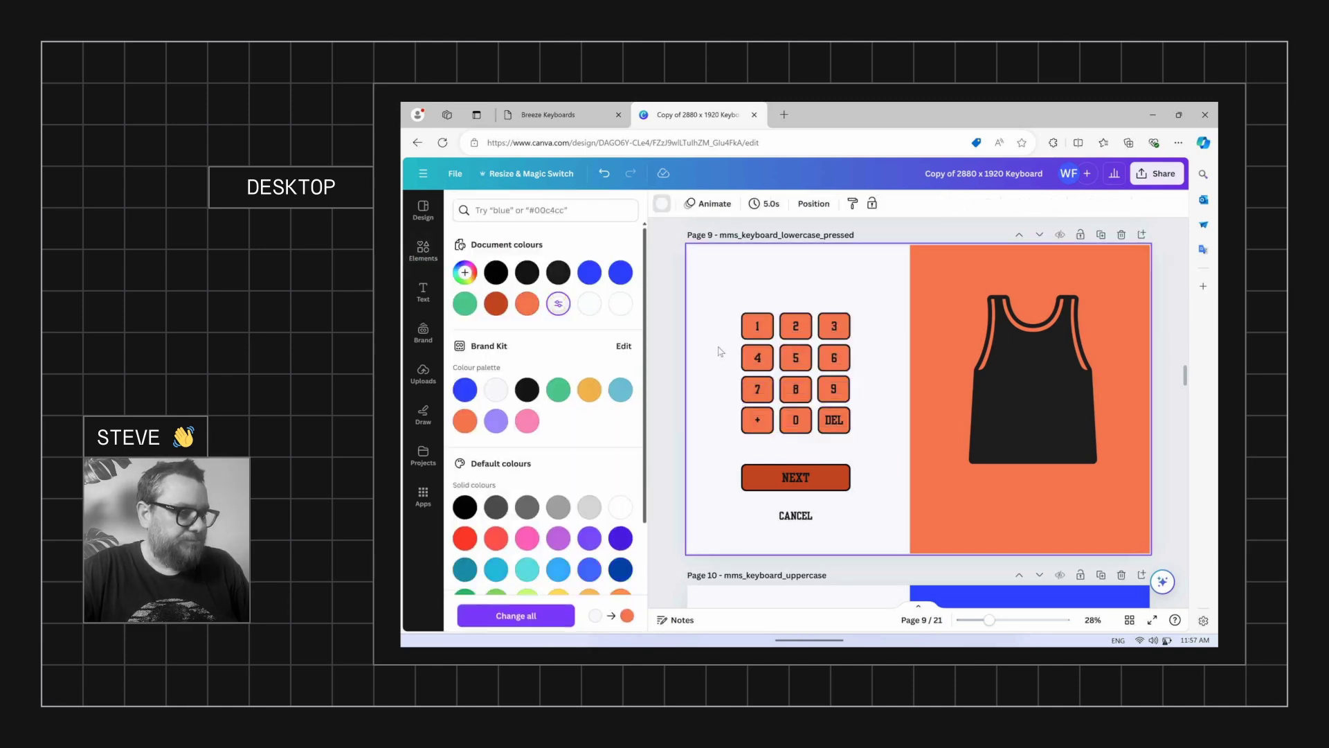
- Replace everything on the mms_keyboard_uppercase page with the copied lowercase keyboard design
scroll(722, 353, down, 5)
drag(718, 259, 1078, 529)
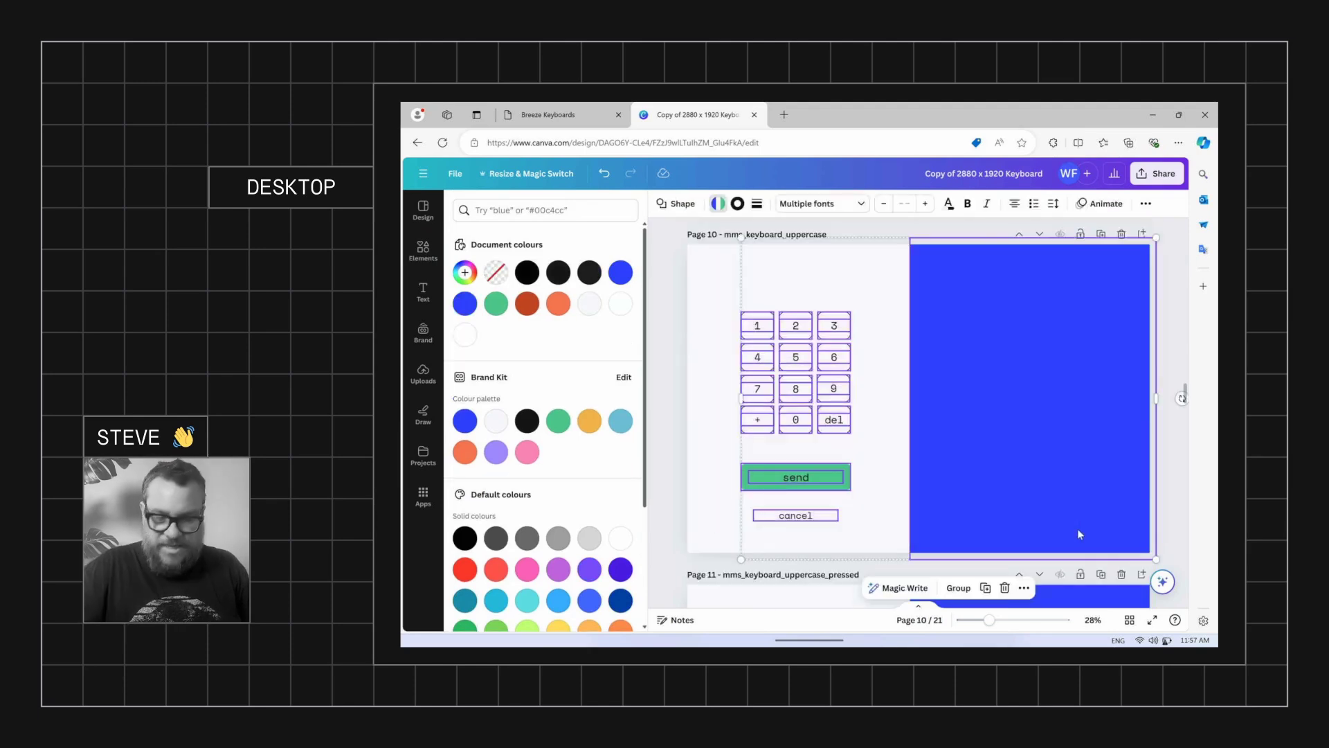
key(Delete)
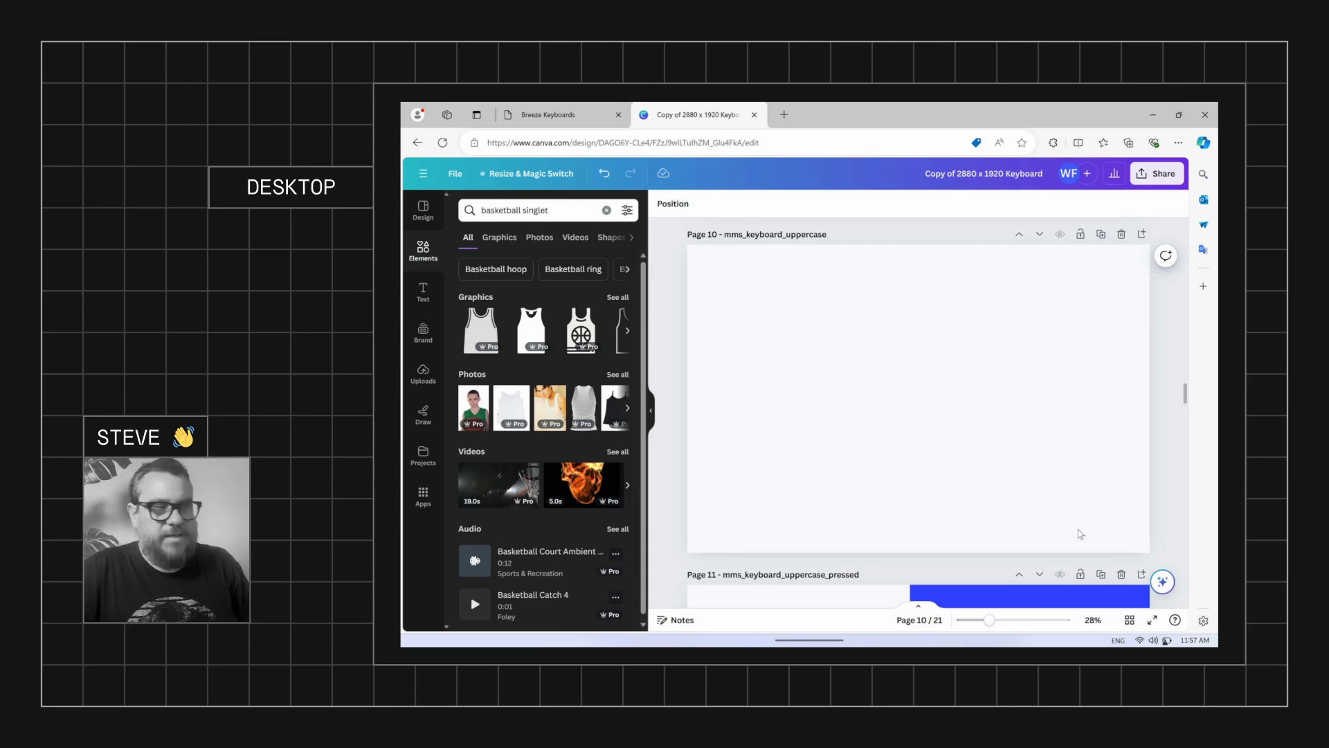
key(ctrl+z)
click(715, 296)
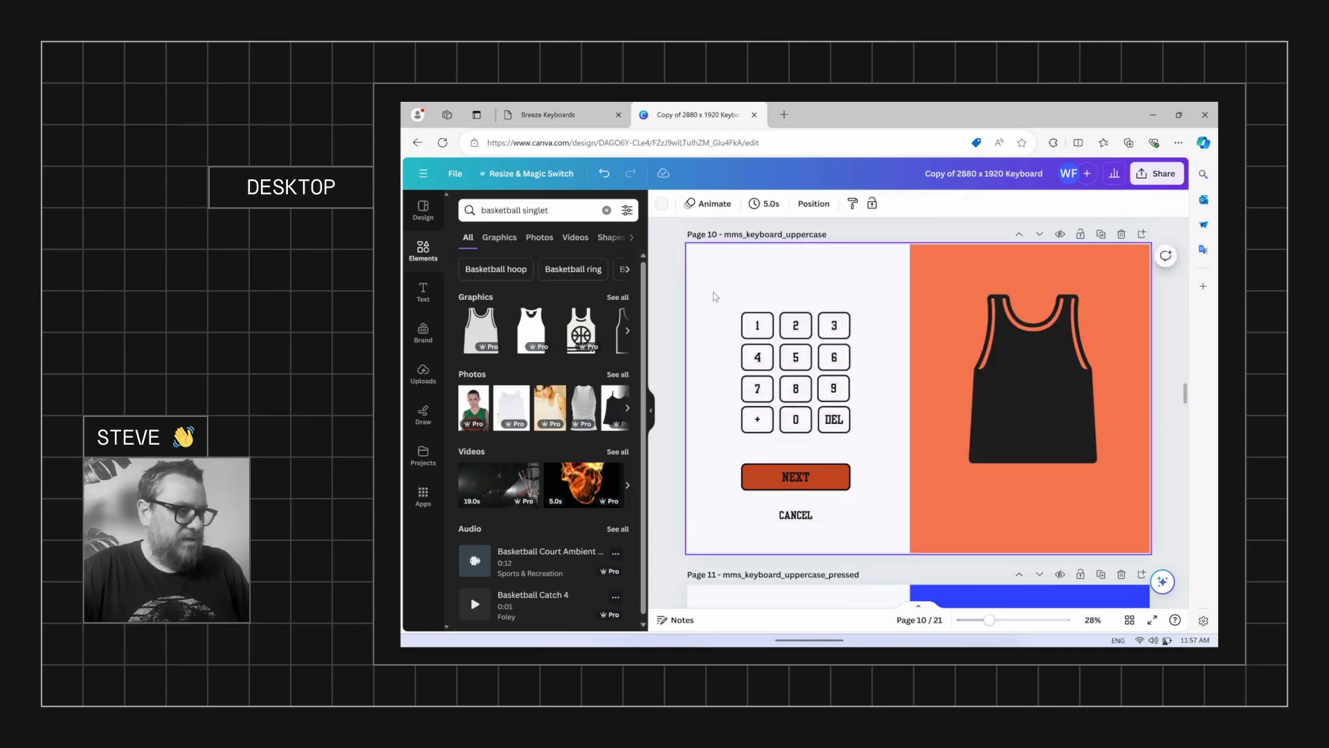
- Copy all elements of the mms_keyboard_lowercase_pressed page
scroll(823, 444, up, 5)
scroll(824, 443, up, 1)
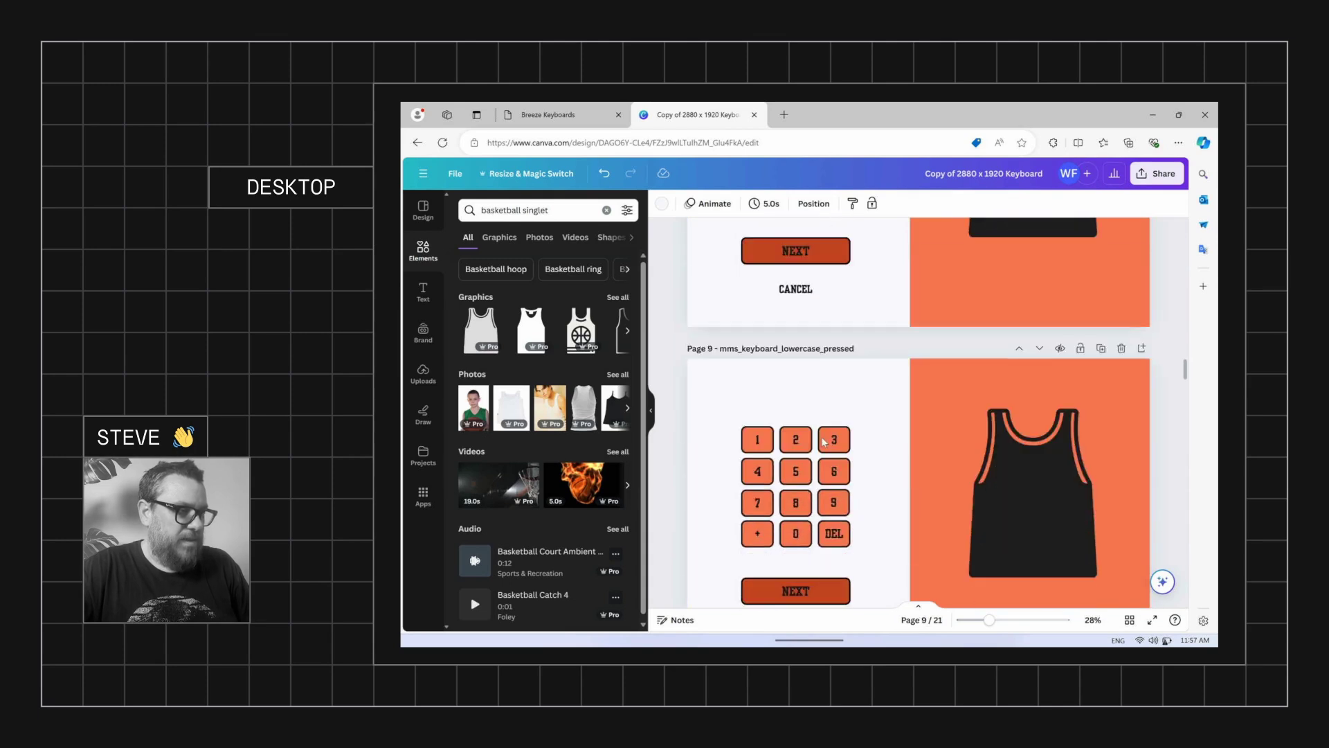
scroll(762, 360, down, 2)
drag(720, 264, 1125, 525)
- Delete the keypad, send button and blue panel on the mms_keyboard_uppercase_pressed page and paste the copied pressed design there
scroll(942, 475, down, 8)
scroll(900, 446, down, 3)
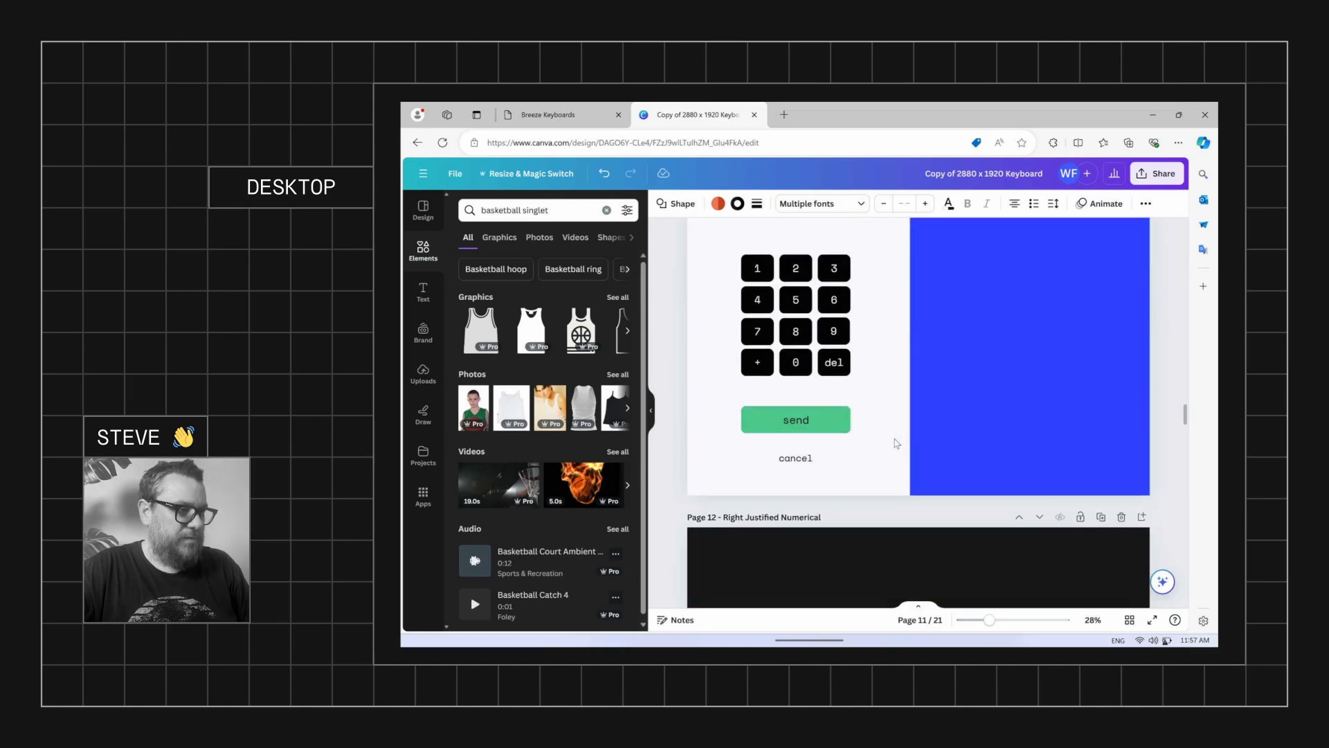
drag(724, 225, 1044, 443)
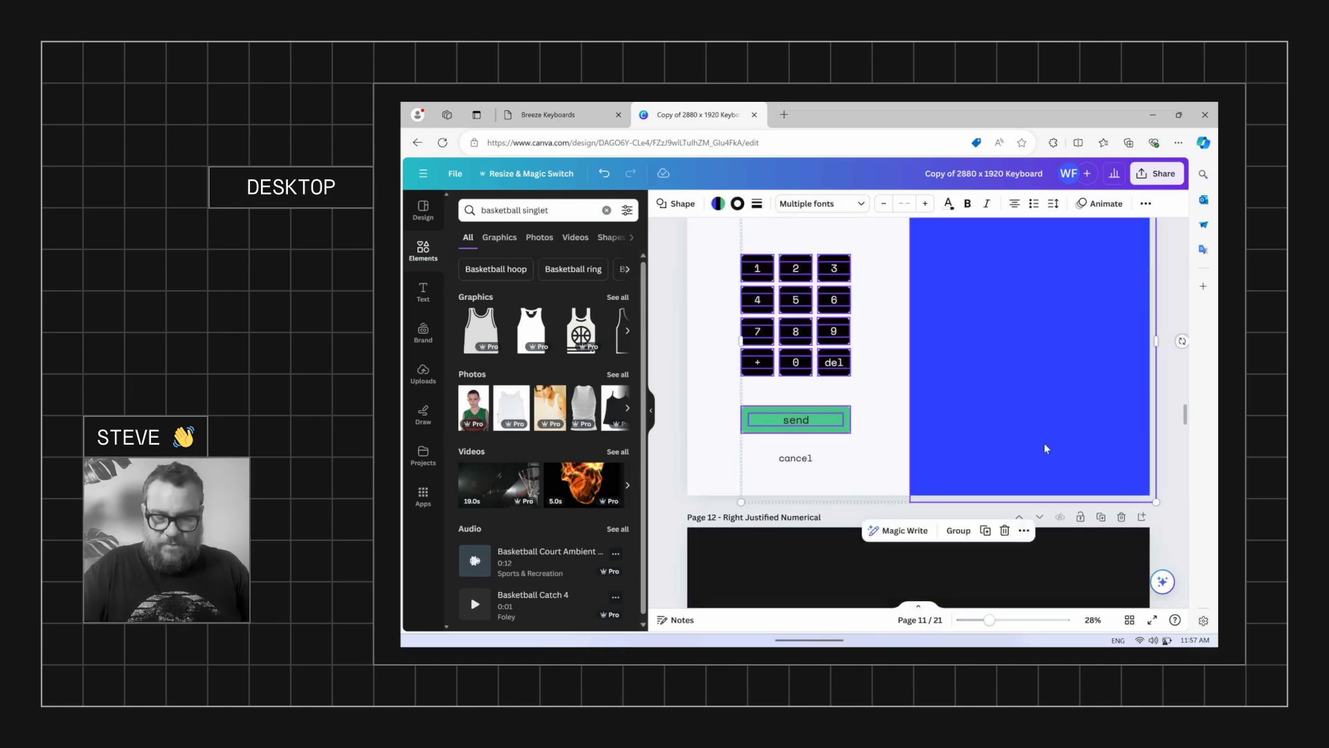
key(Delete)
key(ctrl+v)
click(849, 464)
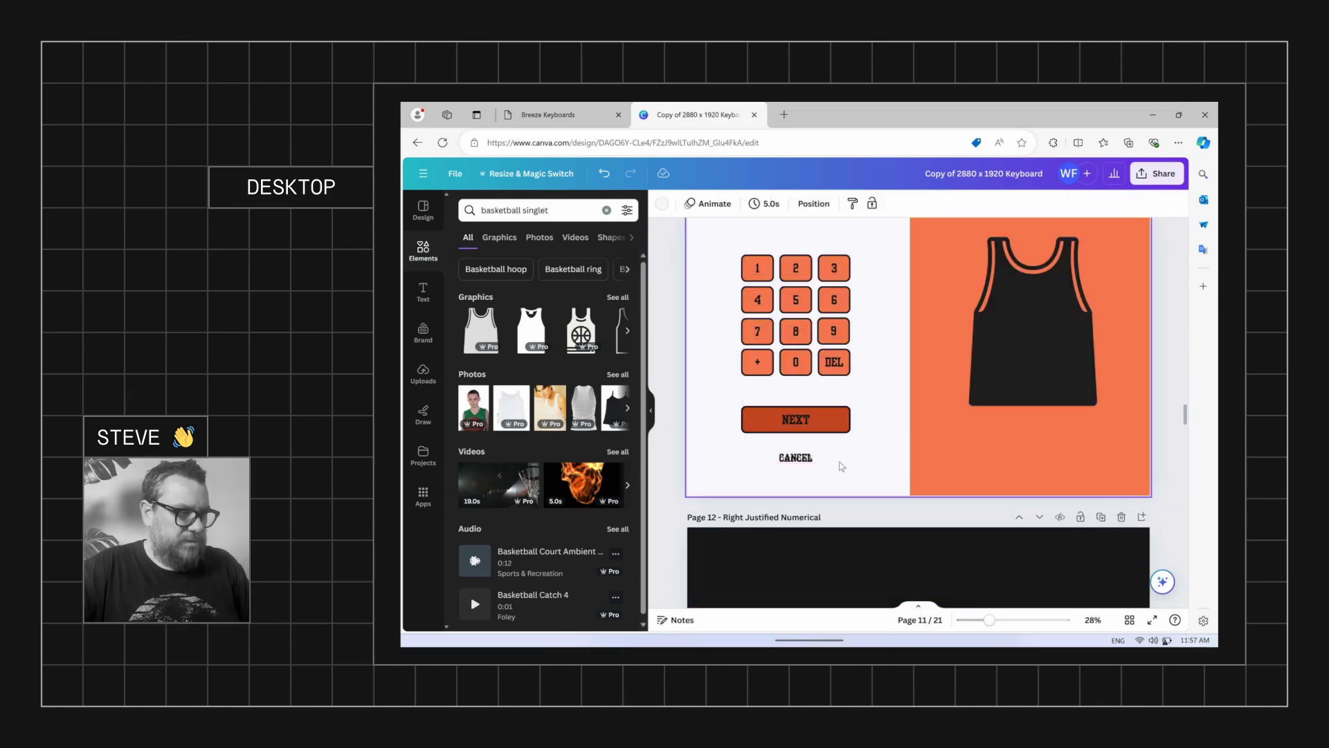
- Undo the paste, and paste the pressed design again after deleting the leftover cancel text on the mms_keyboard_uppercase_pressed page
key(ctrl+z)
click(804, 458)
key(Delete)
key(ctrl+v)
scroll(818, 386, up, 2)
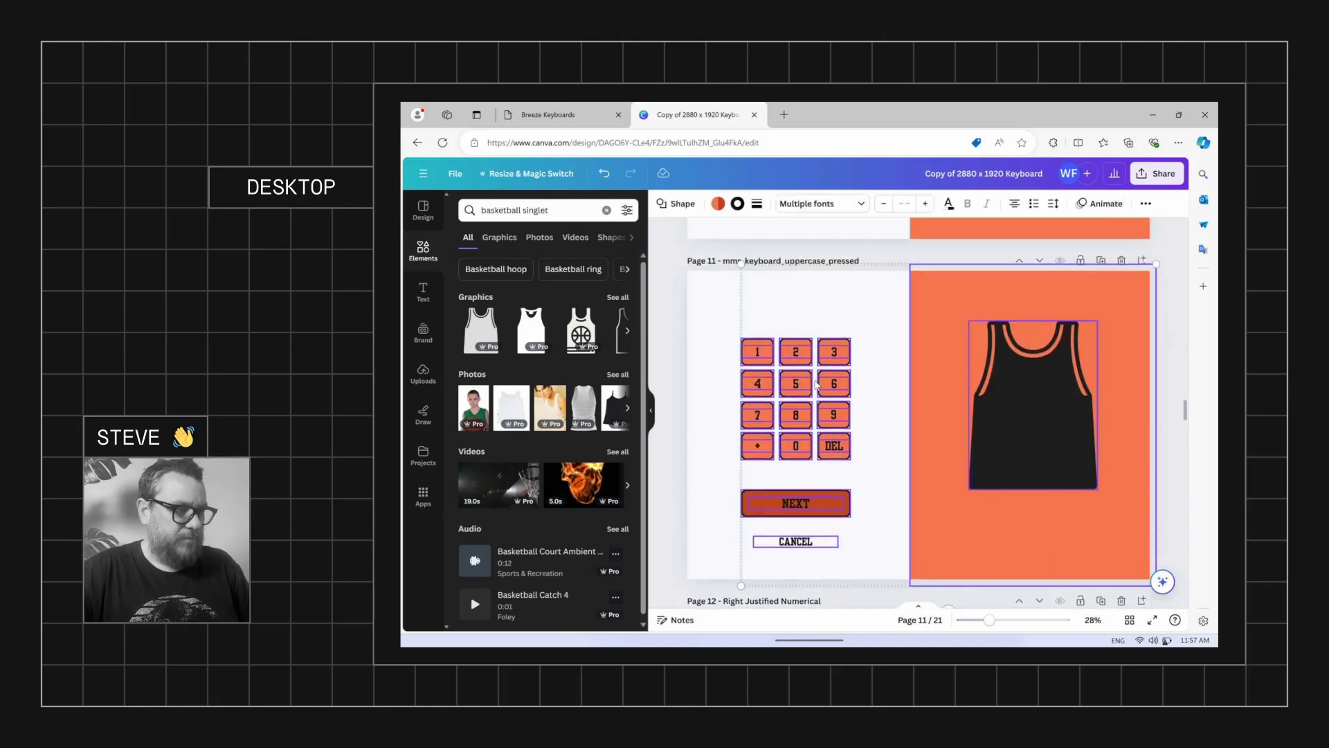
click(819, 386)
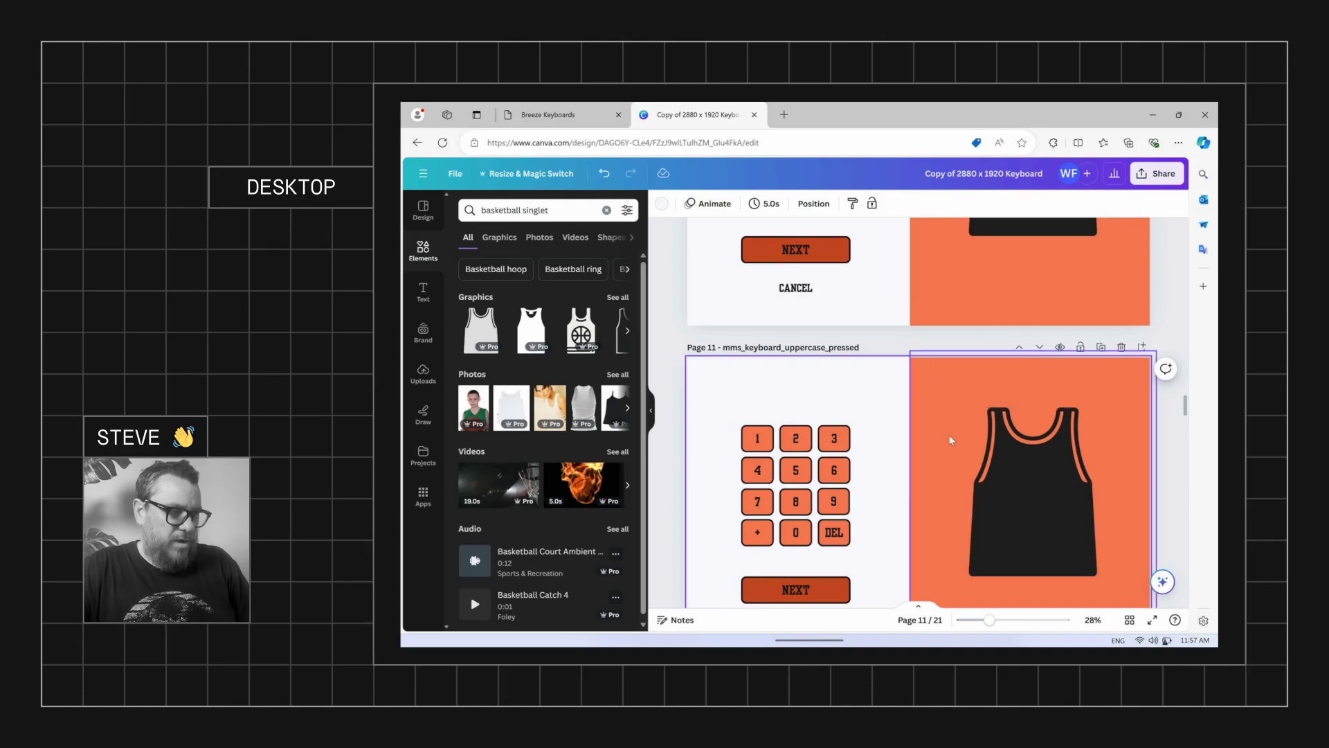
- Set up a download of the design as JPG and clear the all-pages selection
scroll(955, 402, down, 2)
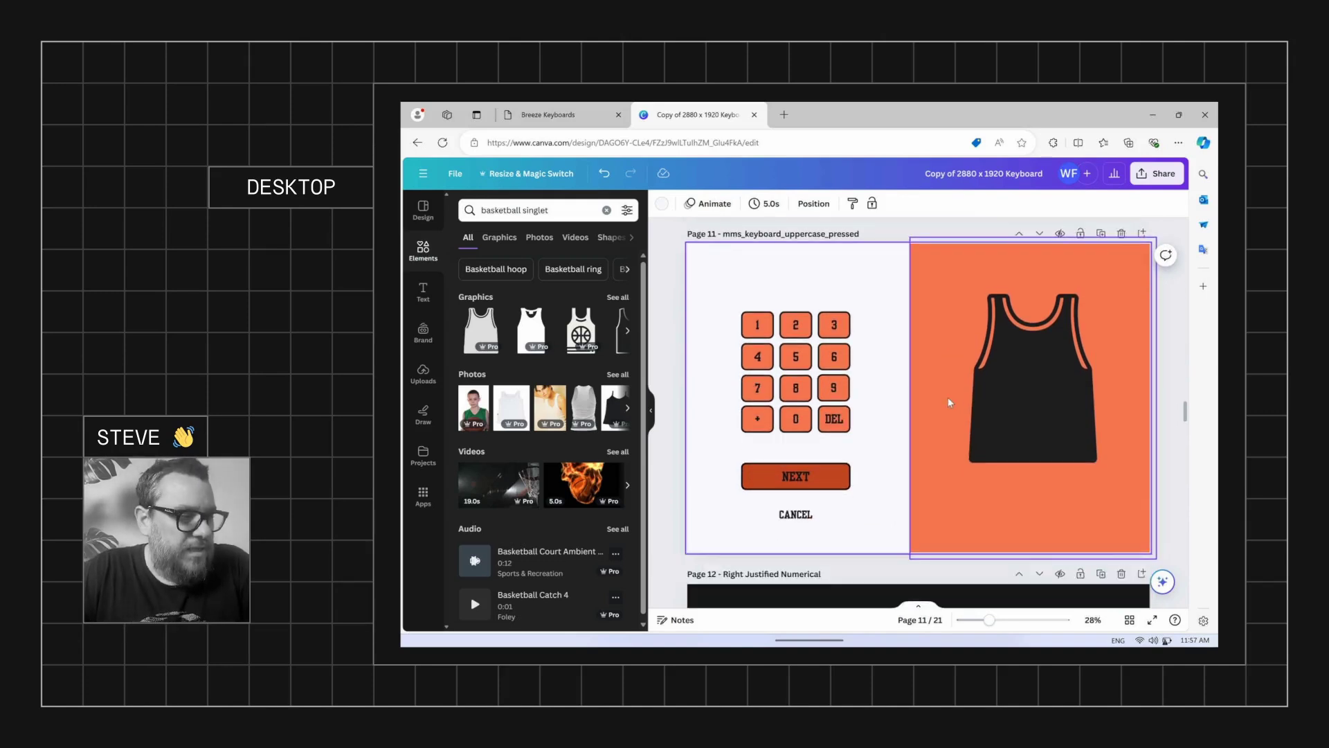
scroll(945, 396, up, 5)
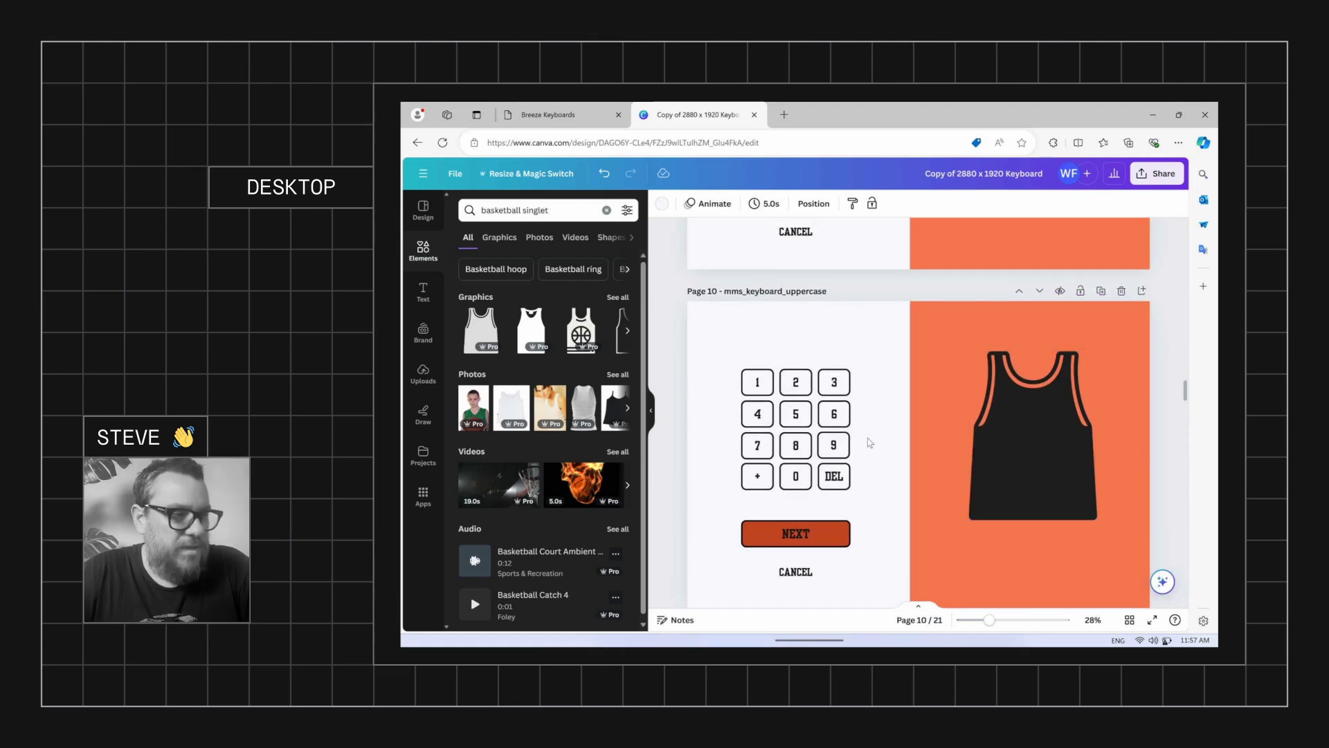
scroll(1028, 426, up, 4)
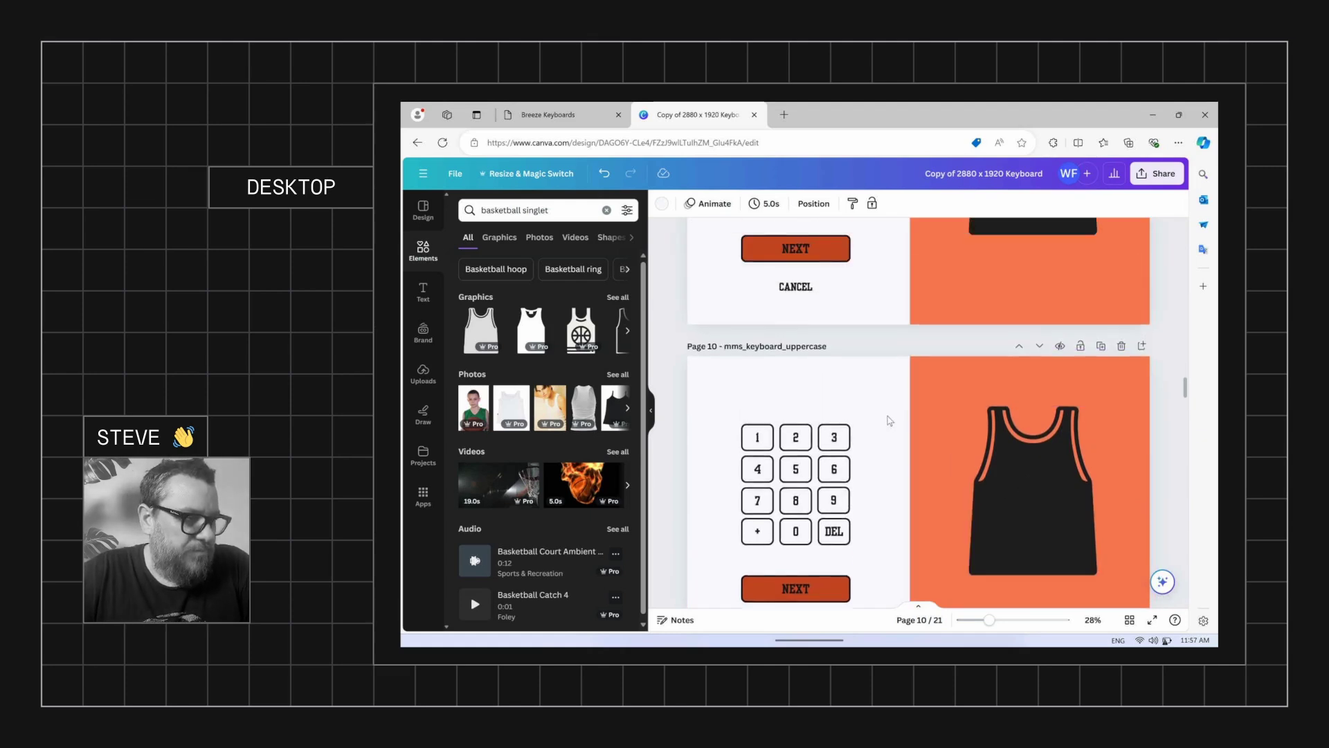
click(1159, 174)
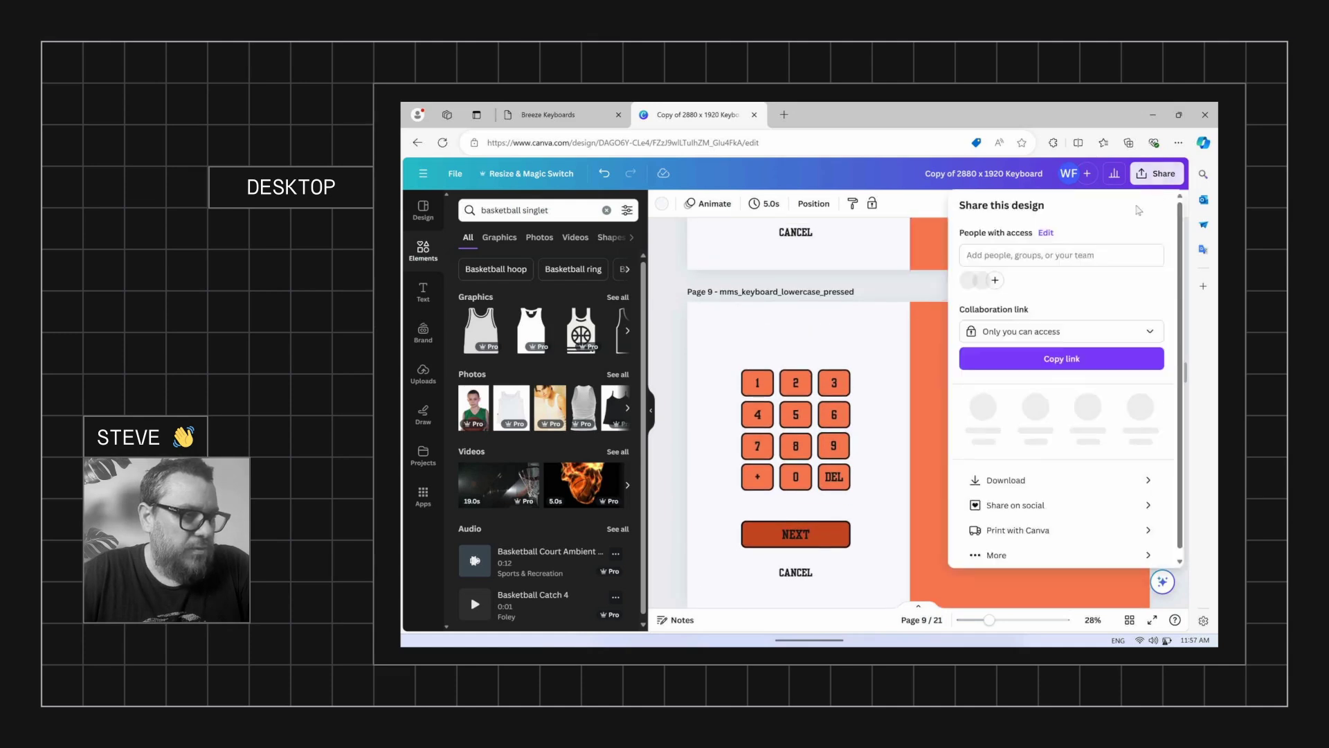
click(997, 510)
click(1038, 253)
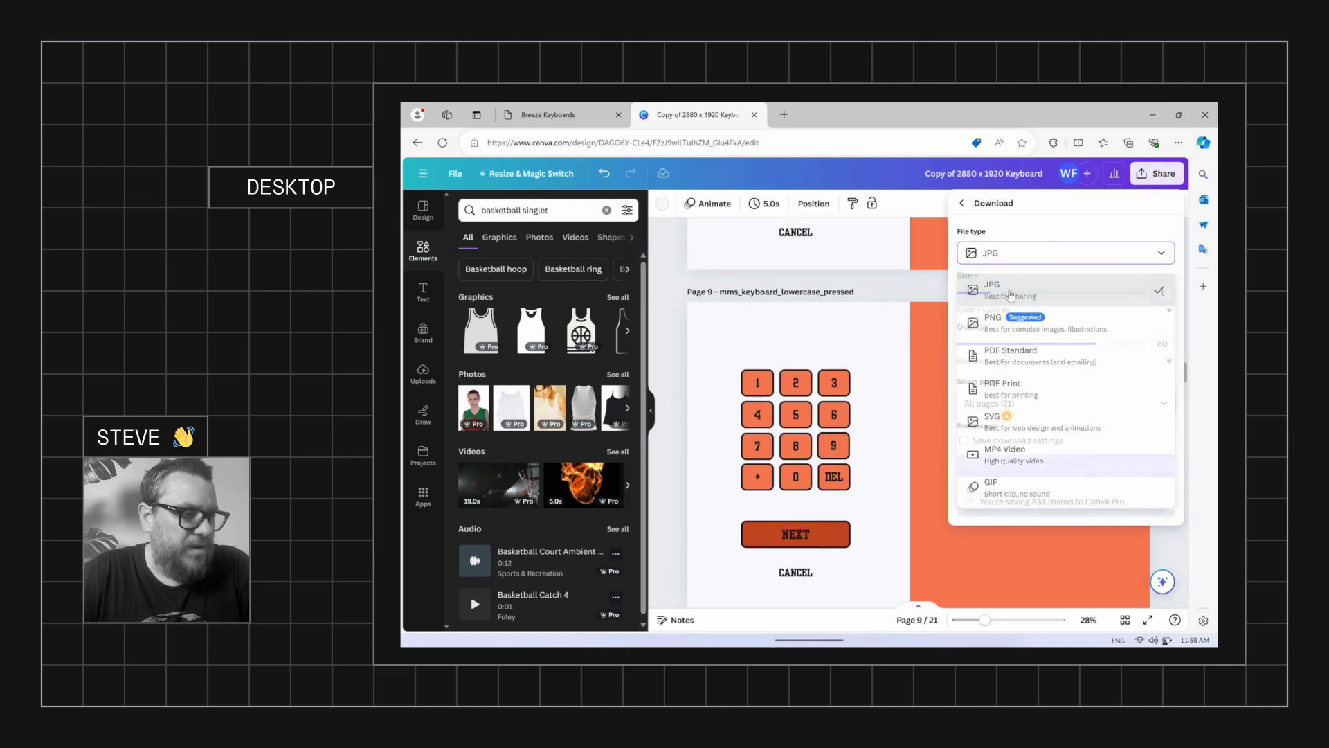
click(1018, 285)
click(1162, 406)
click(1156, 436)
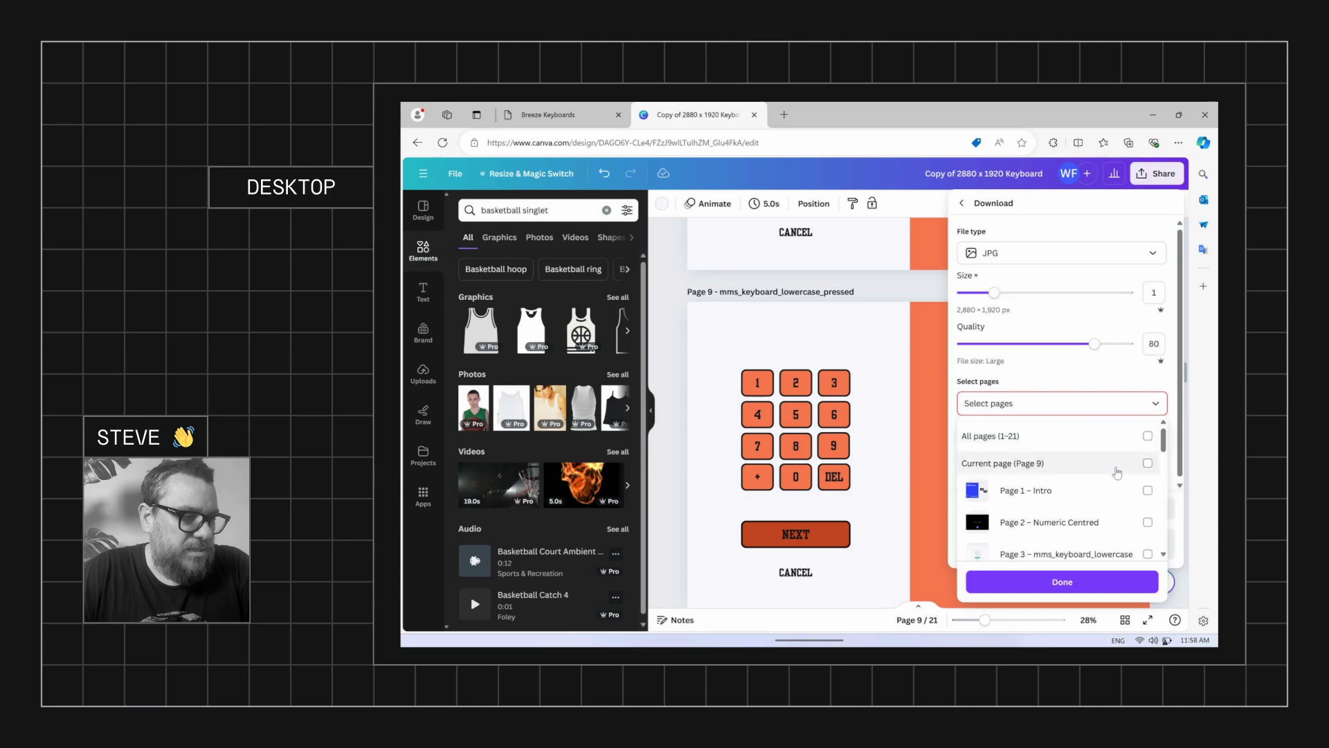
- Choose pages 8 to 11, the four orange mms_keyboard pages, and download them
scroll(1116, 469, down, 3)
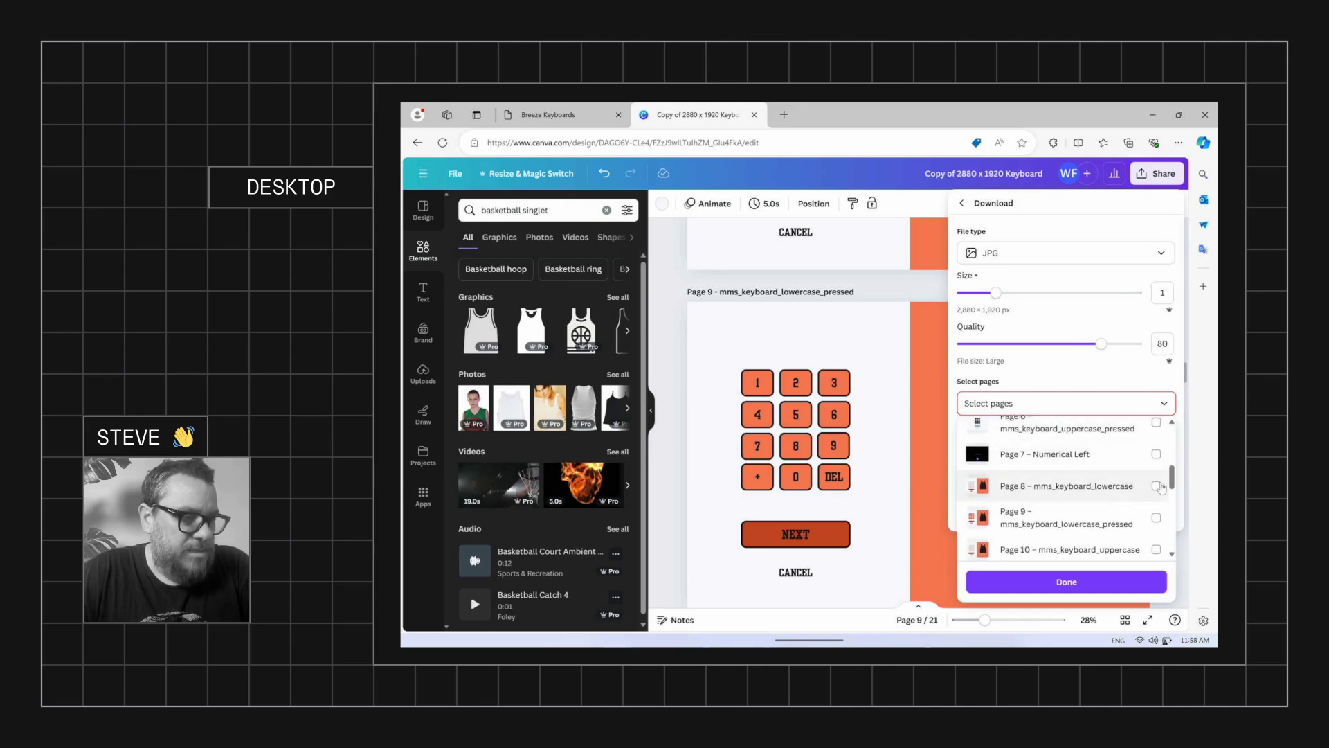
click(1157, 486)
click(1156, 518)
click(1156, 549)
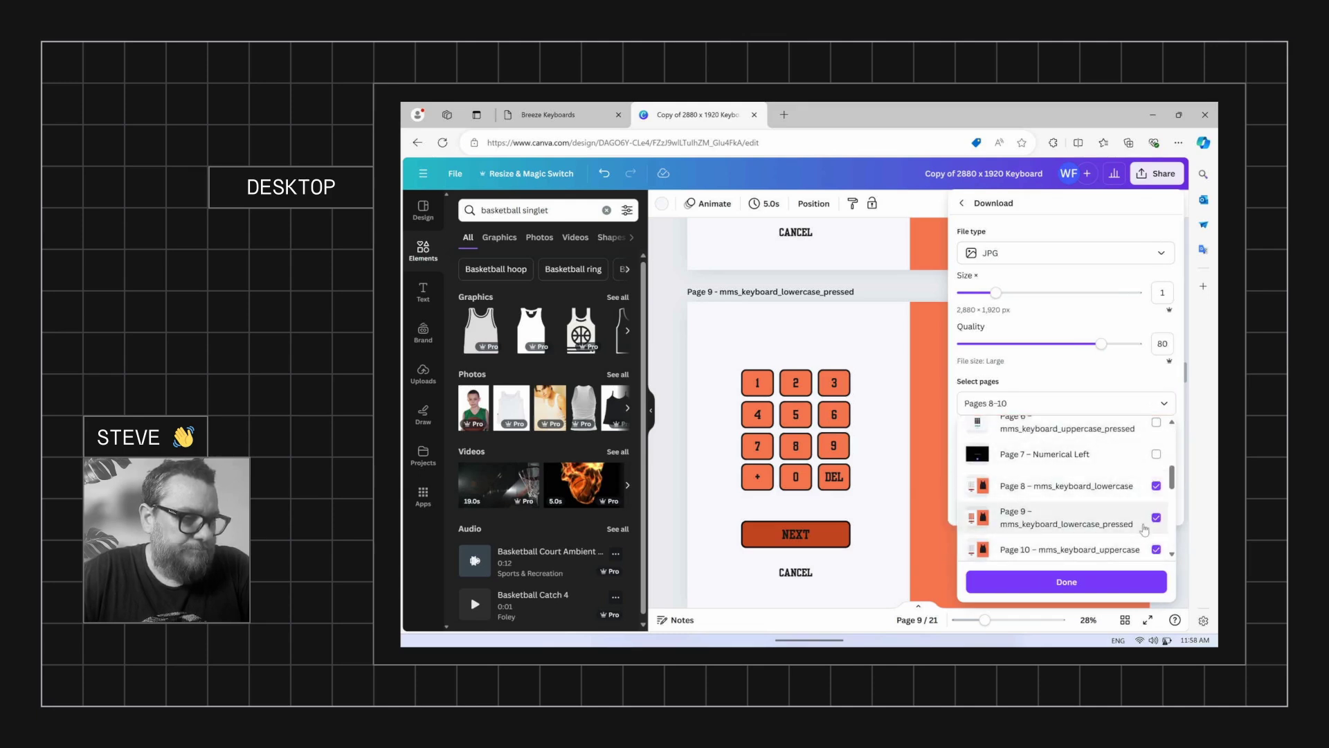
scroll(1165, 479, down, 2)
click(1156, 469)
click(1108, 581)
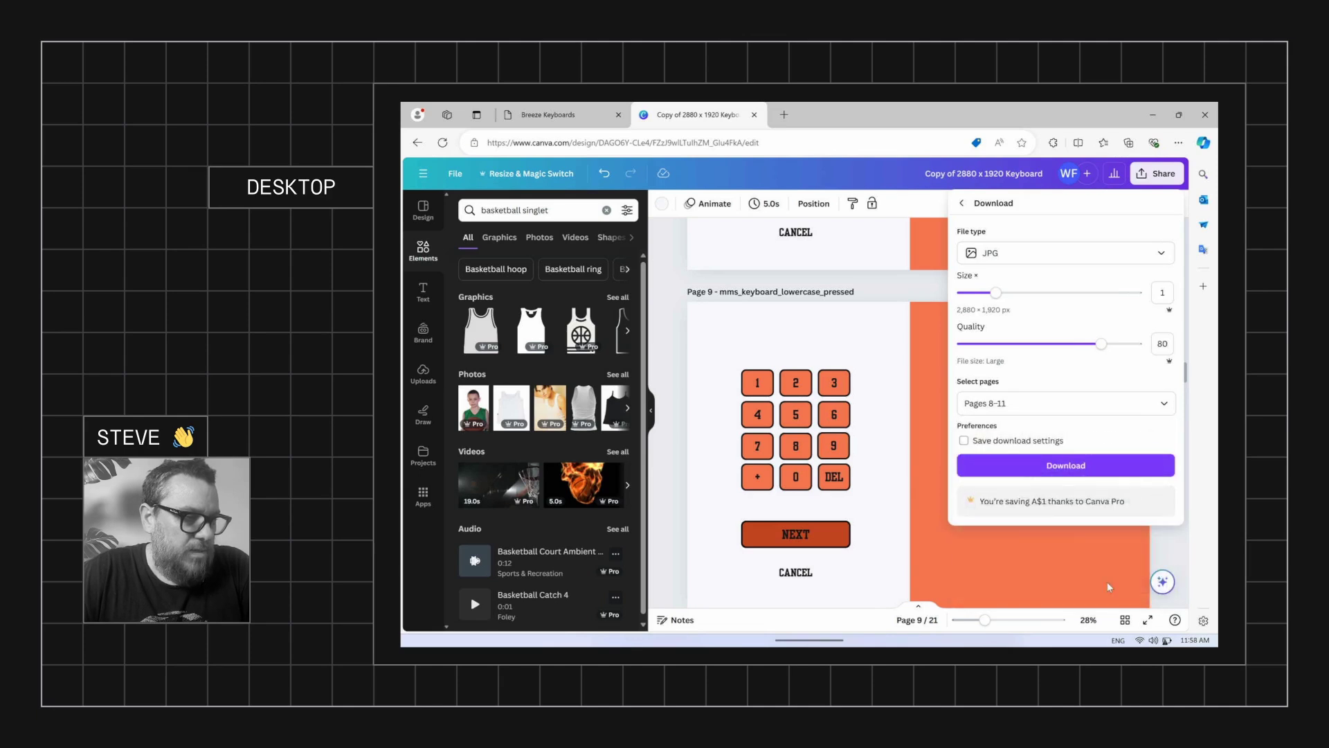
click(1058, 472)
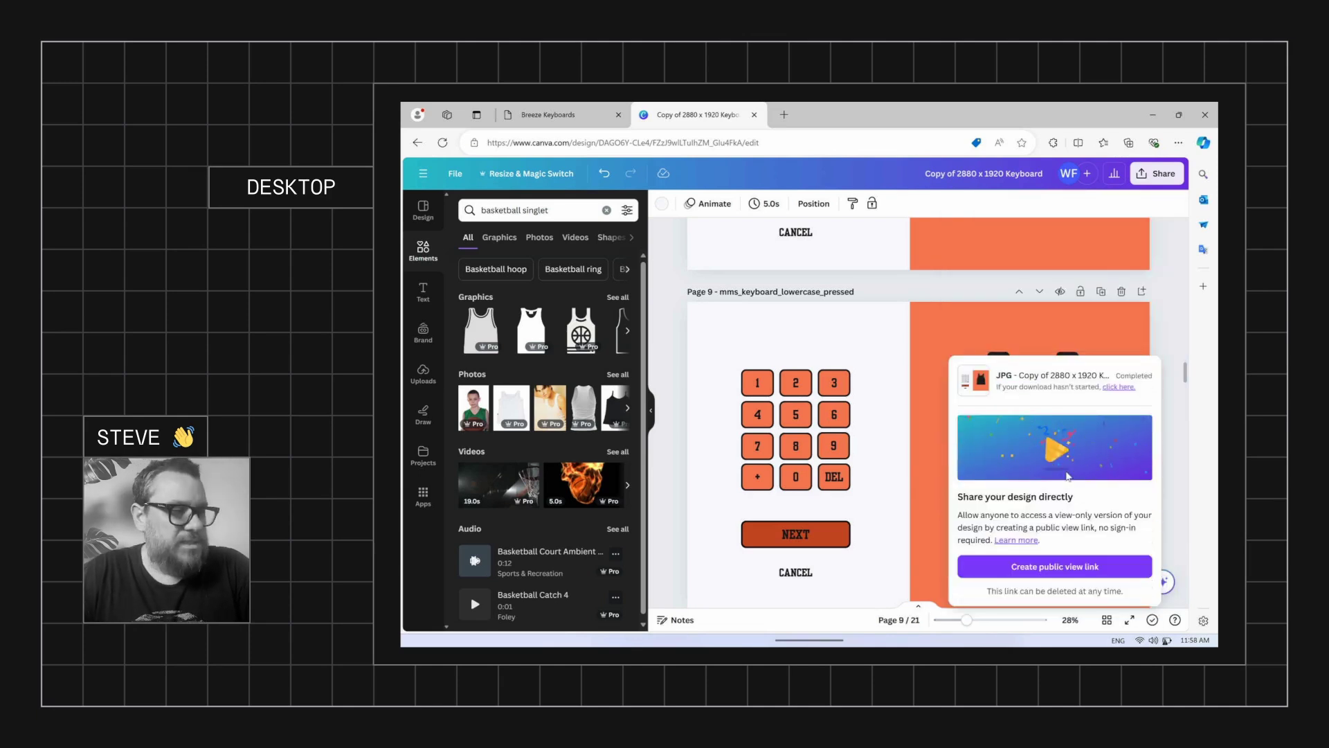
- Open the downloaded Copy of 2880 x 1920 Keyboard (4) archive and copy its four mms_keyboard images
click(1089, 192)
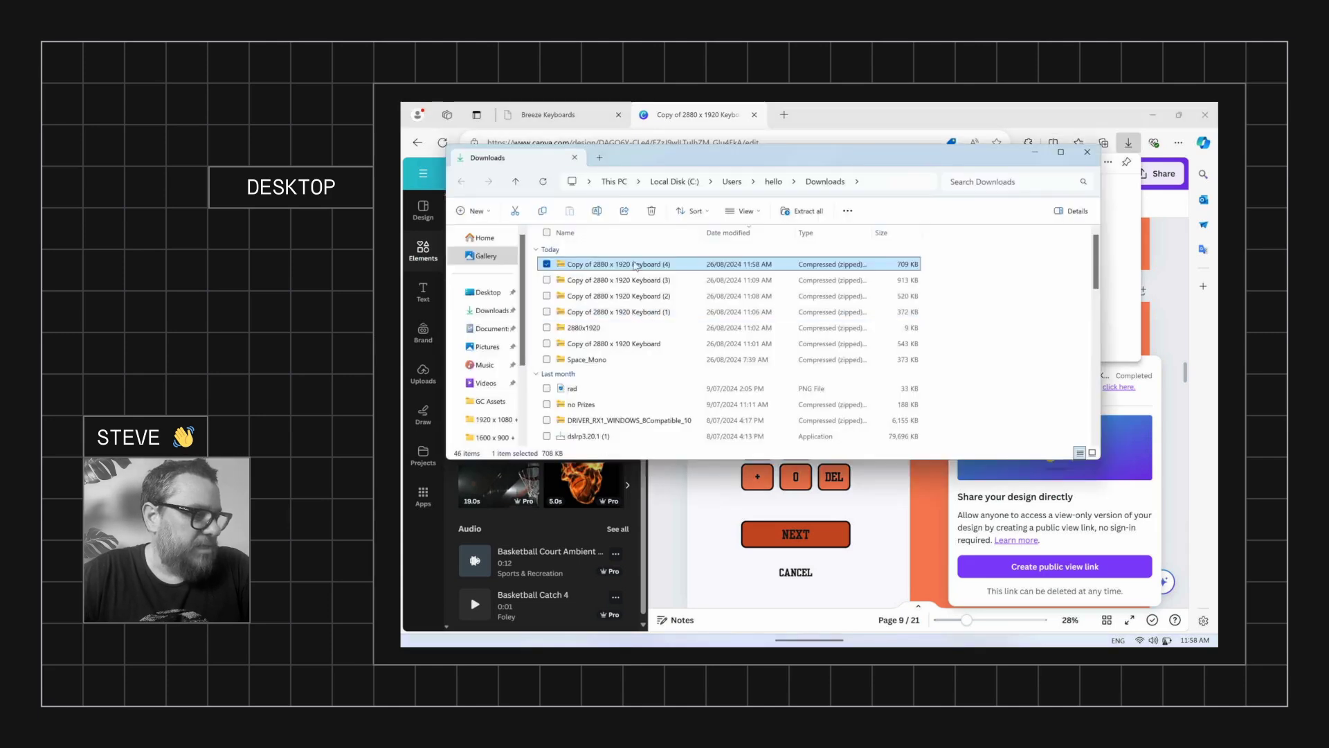
double_click(637, 265)
drag(638, 336, 616, 242)
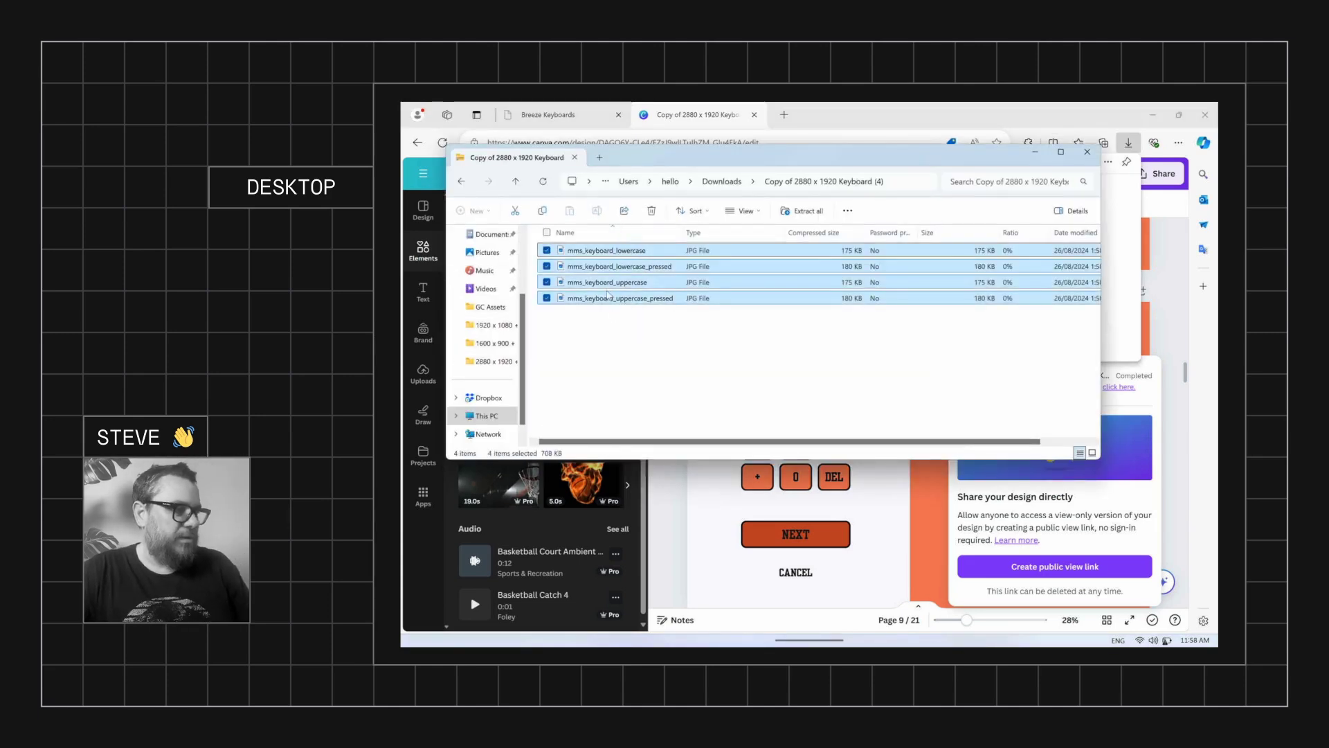
right_click(606, 310)
drag(581, 342, 601, 237)
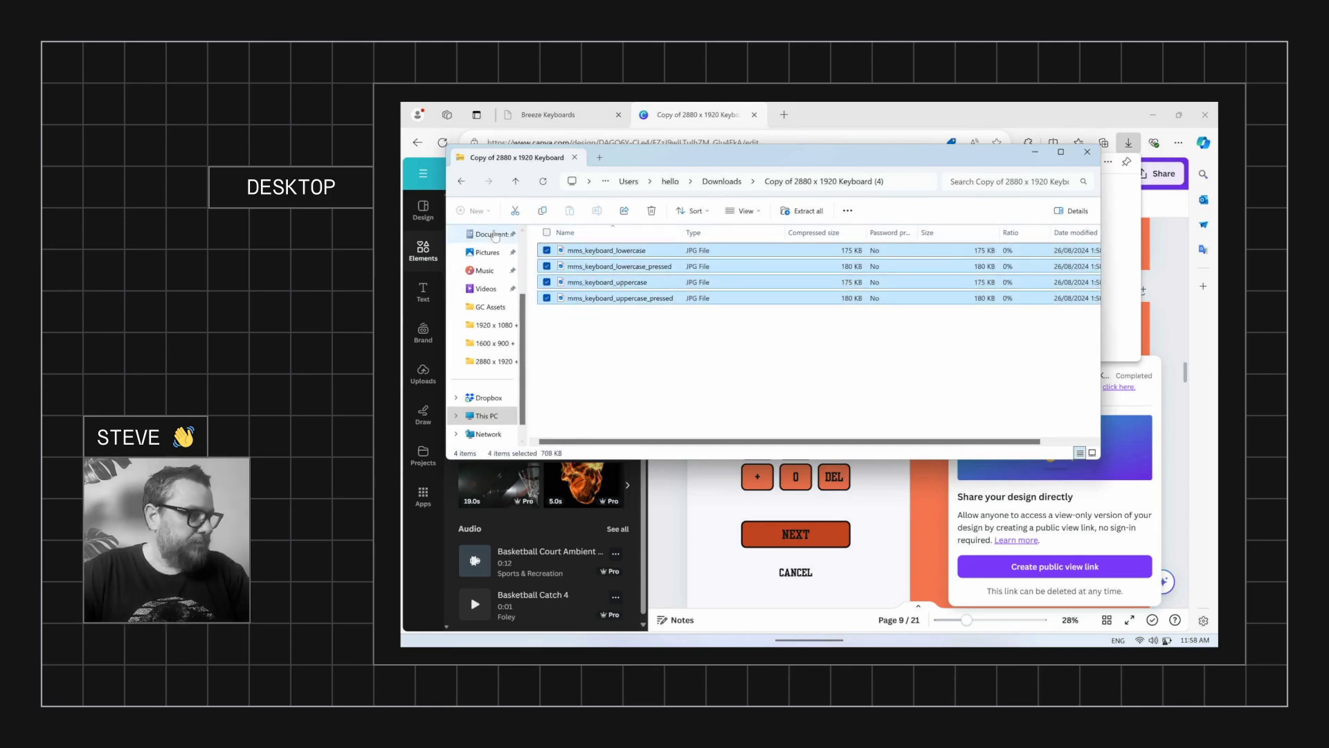
- Paste the images into Documents > PhotoboothImages > Keyboard Demo, replacing the existing files of the same names
click(488, 234)
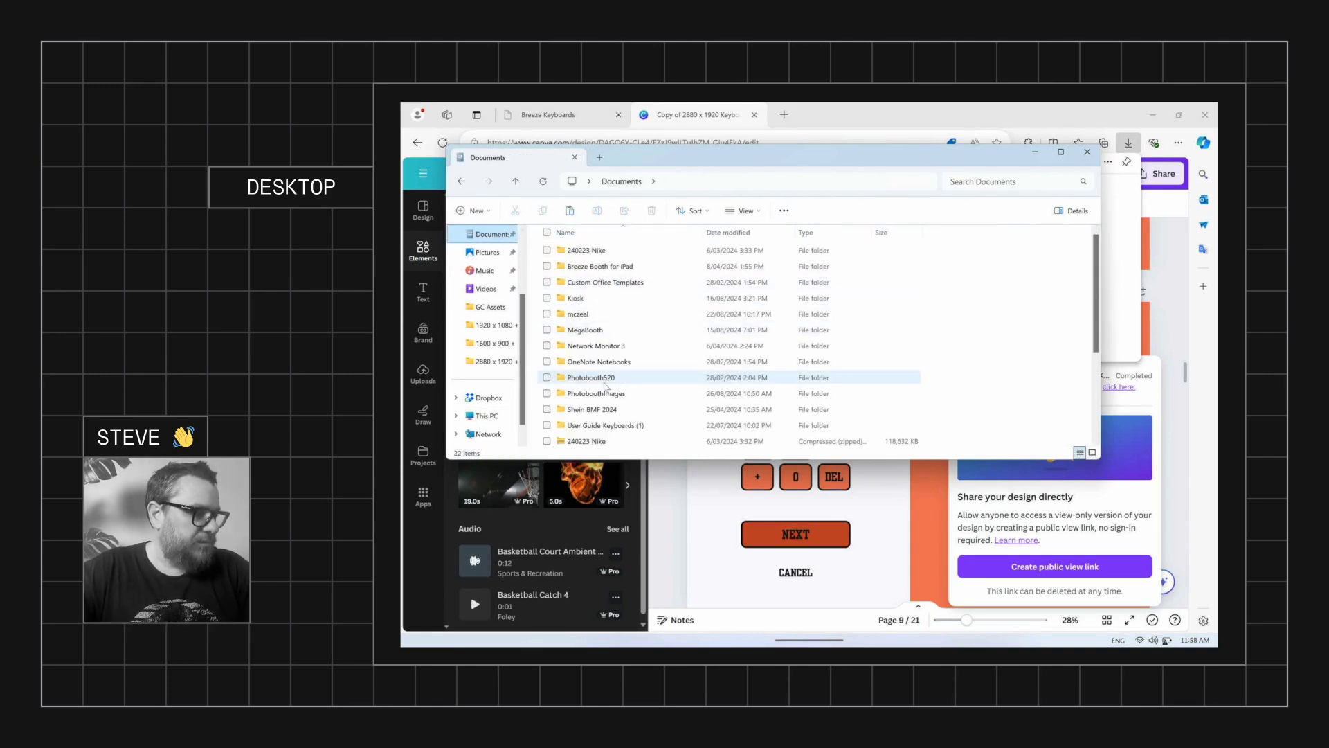
double_click(631, 393)
scroll(632, 393, down, 3)
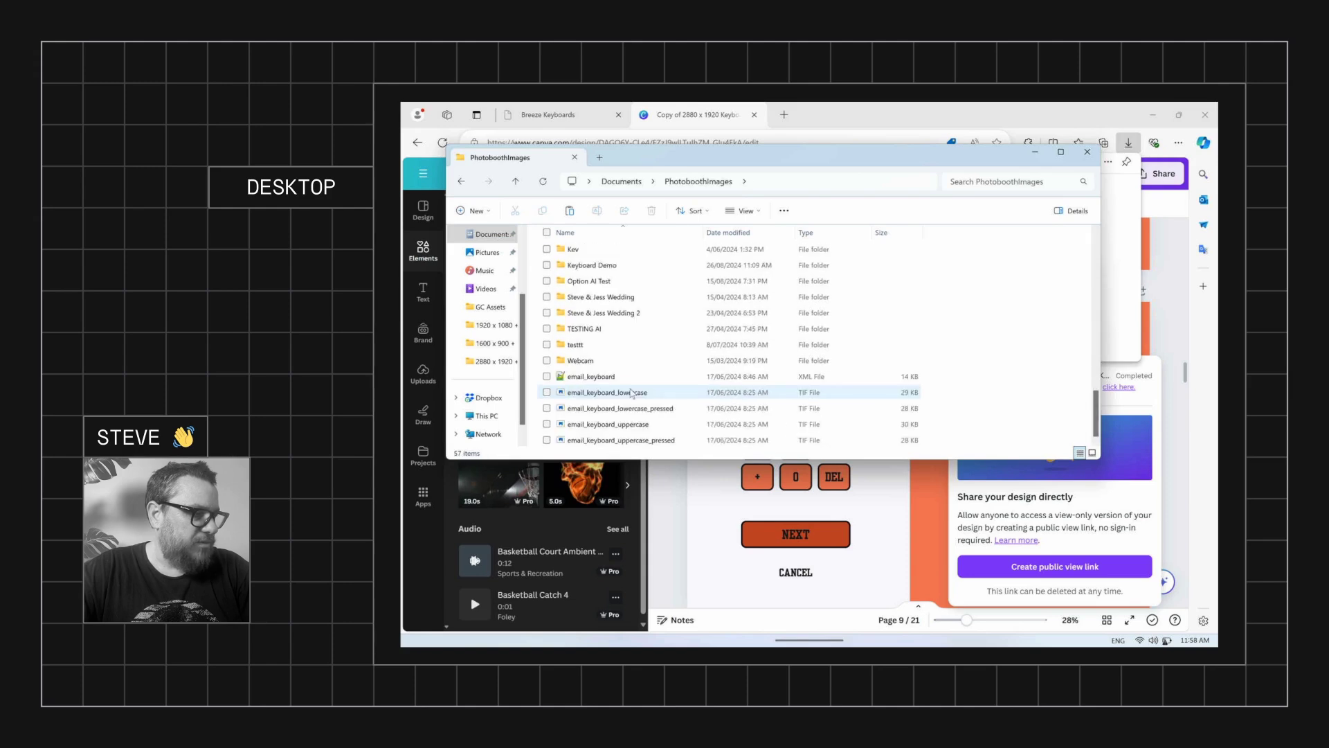
double_click(594, 264)
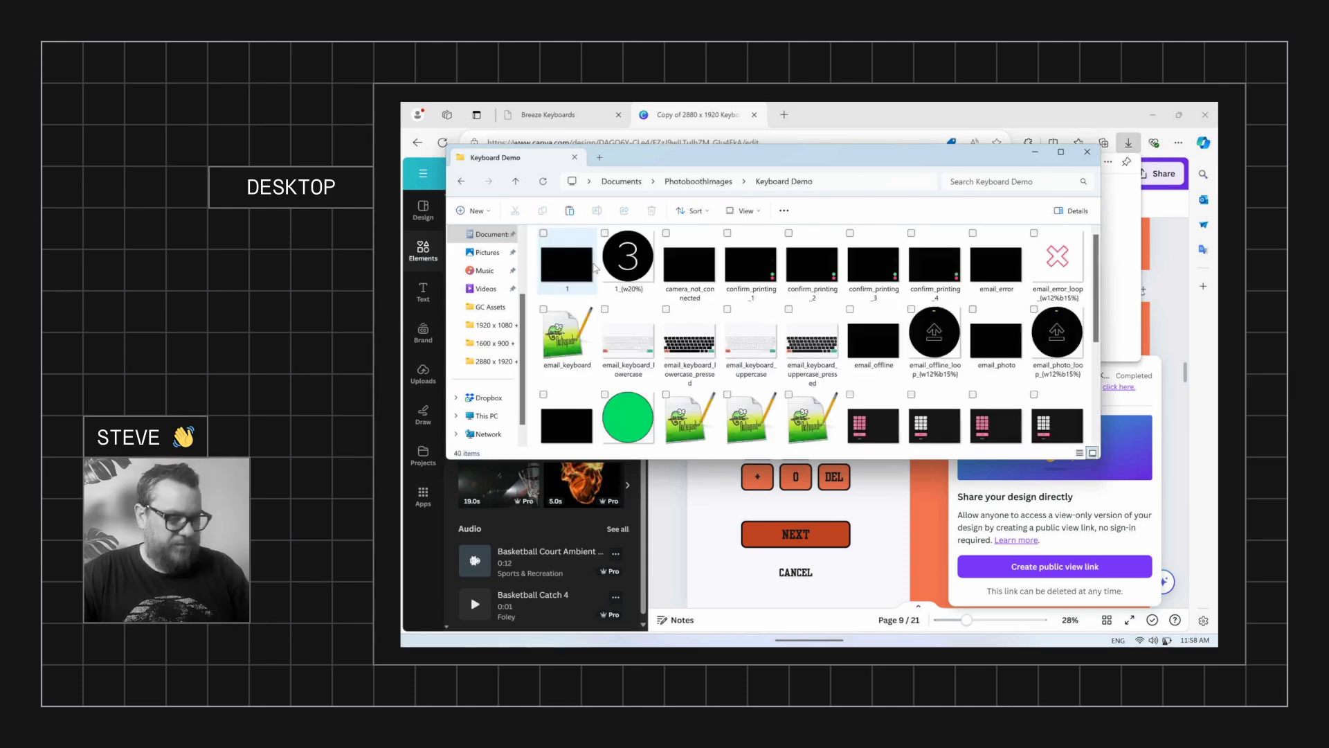
key(ctrl+v)
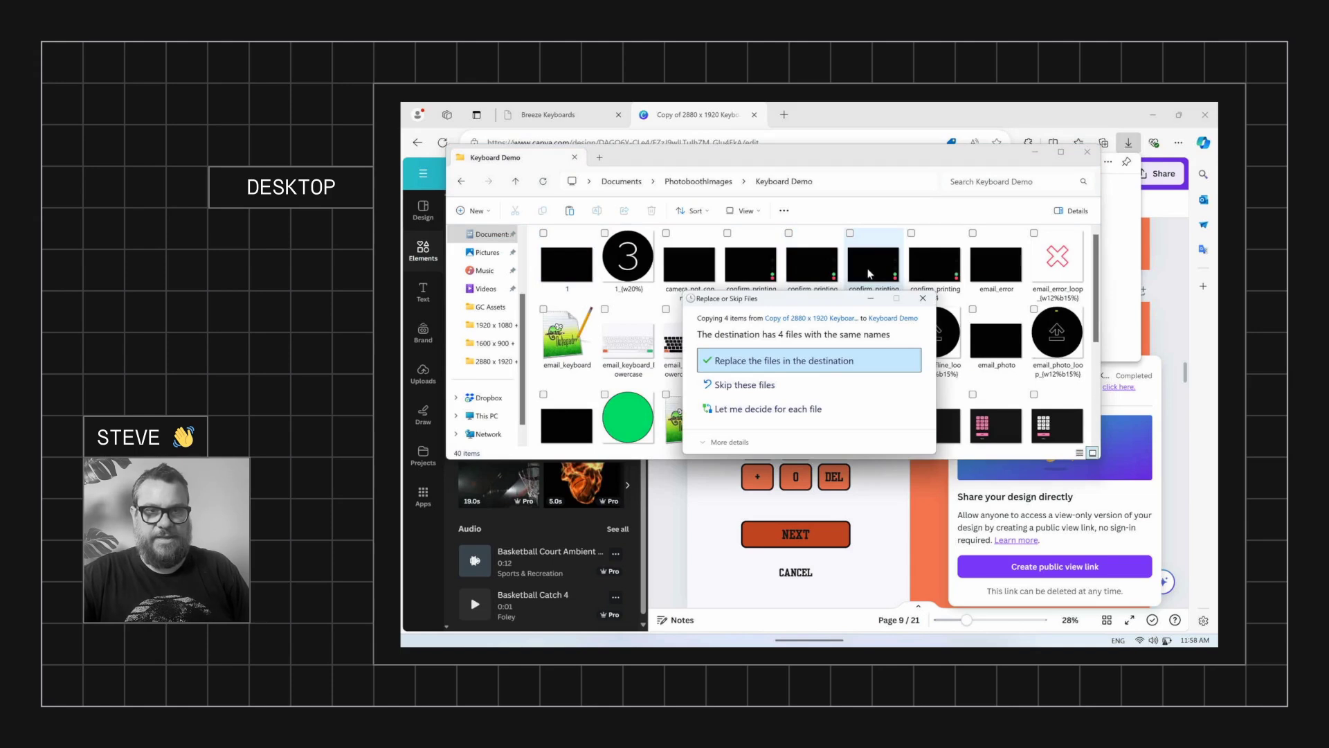
click(809, 361)
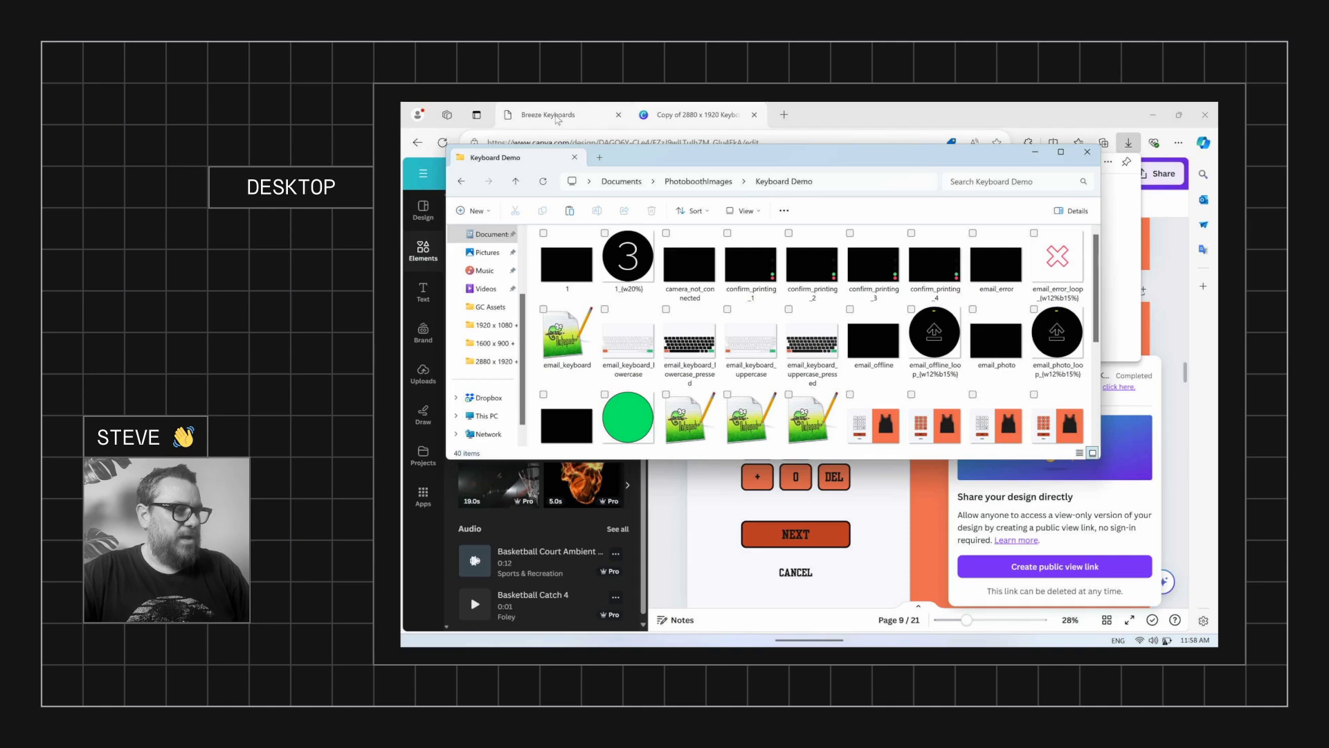
- Download the 2880 x 1920 XML archive from the Breeze Keyboards page and copy mms_keyboard from its MMS Left folder
click(557, 117)
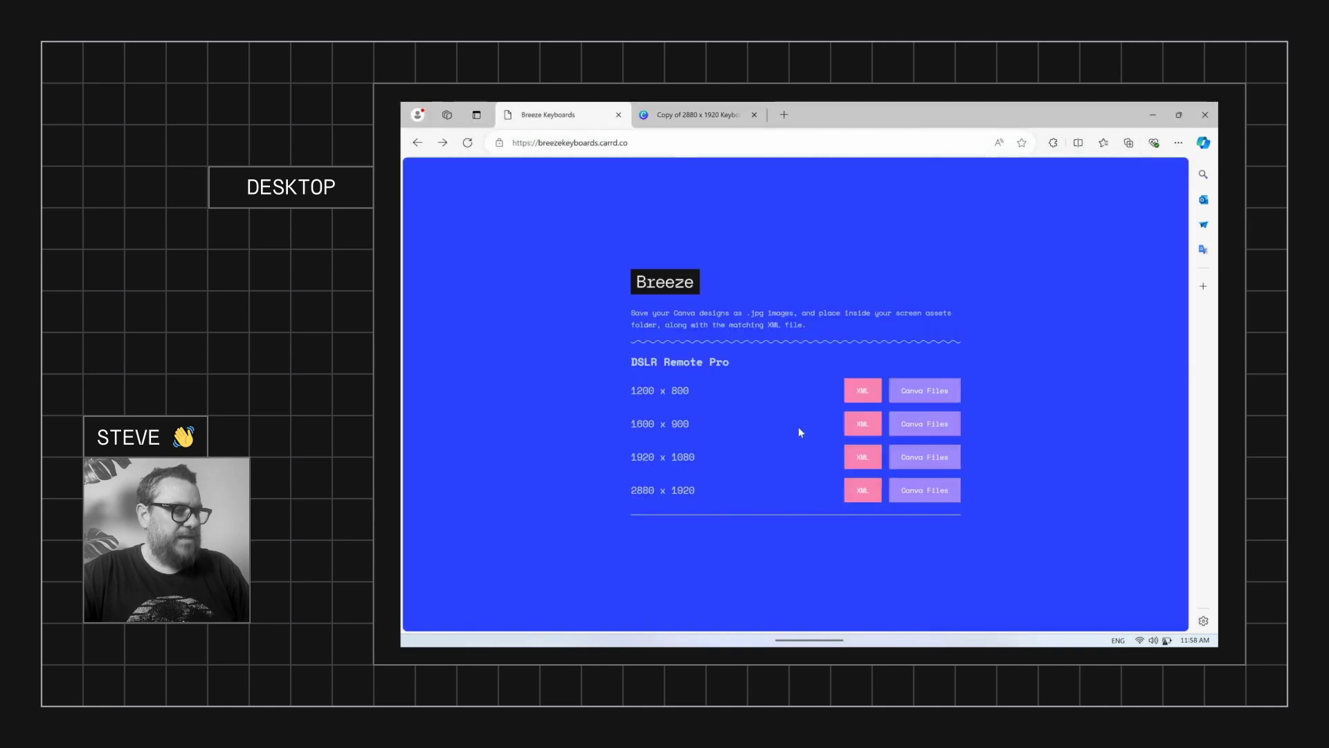
click(862, 493)
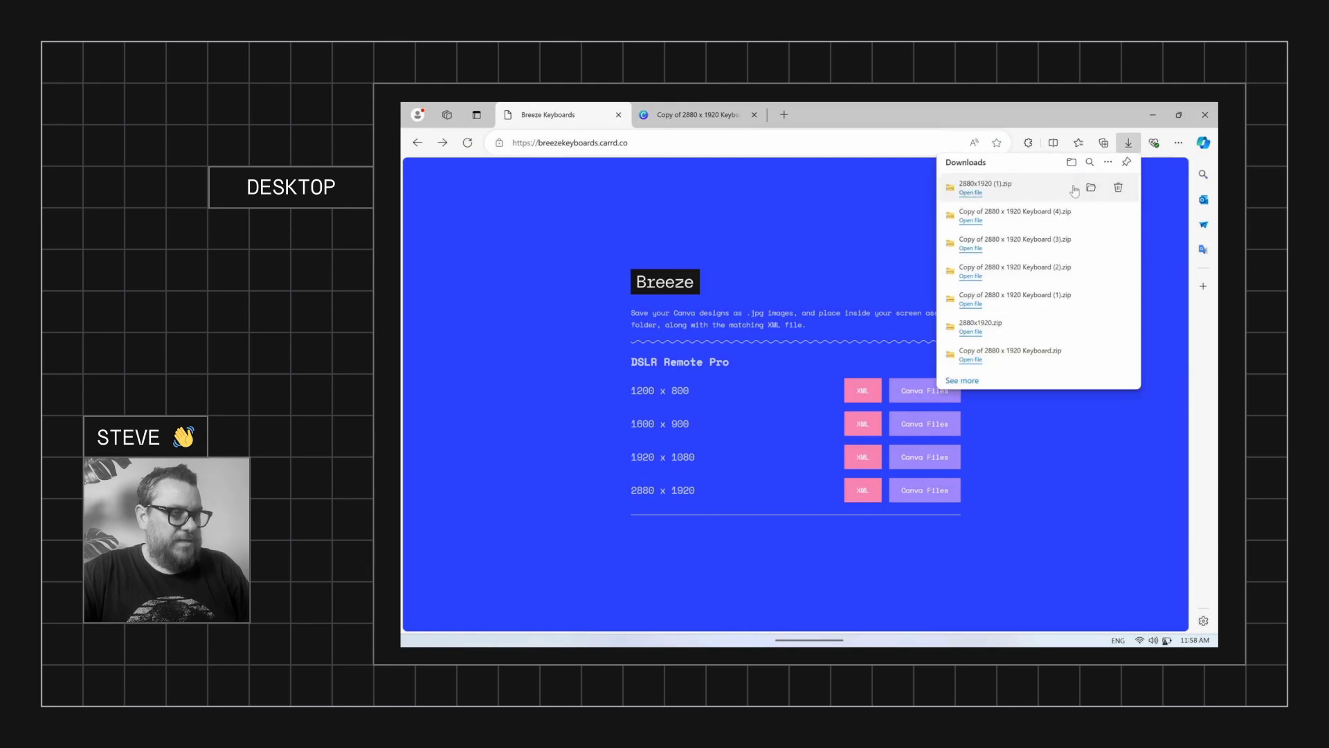
click(1091, 187)
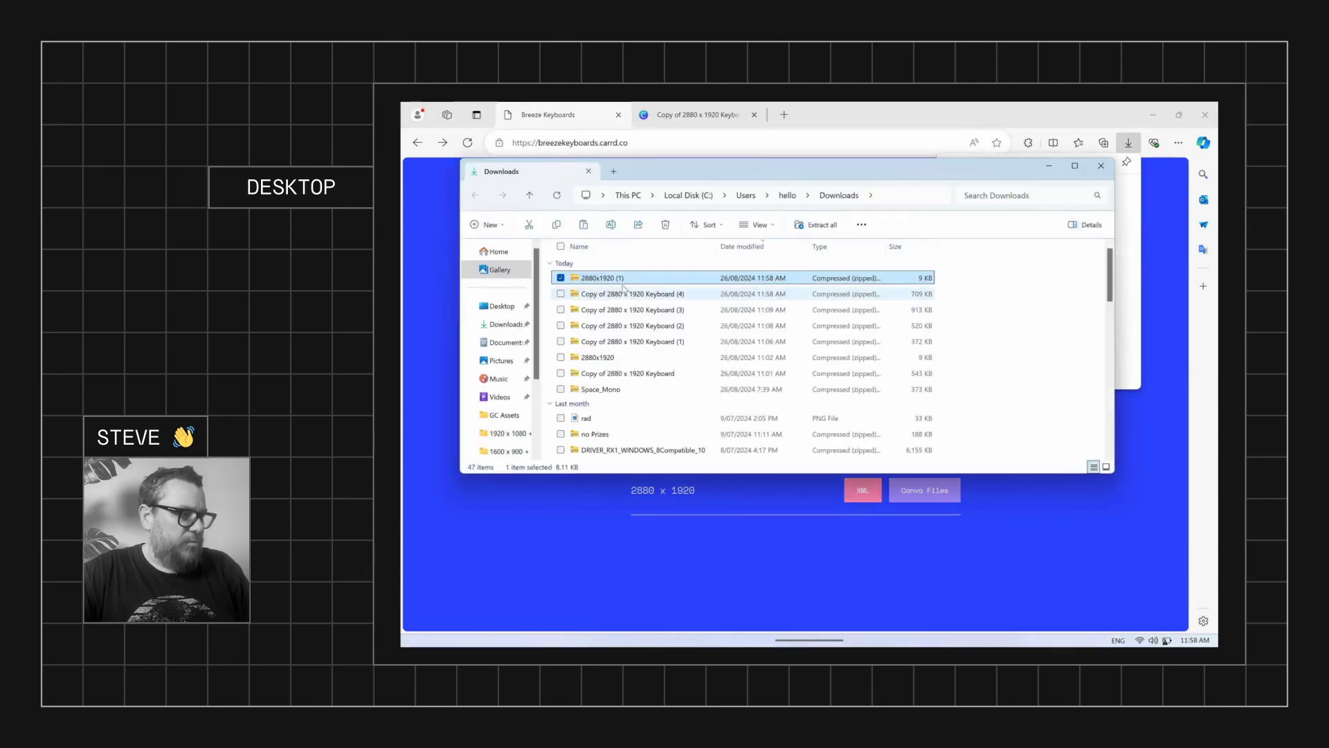
double_click(613, 279)
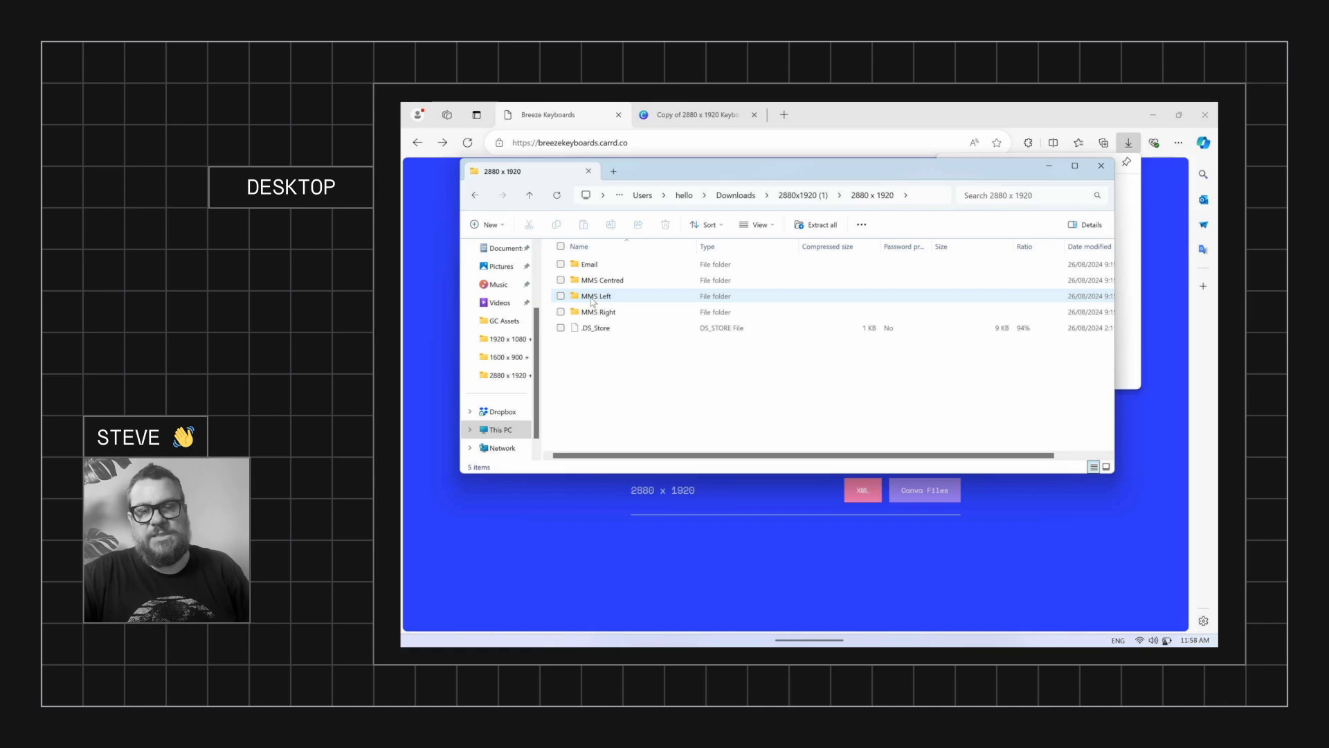
double_click(592, 298)
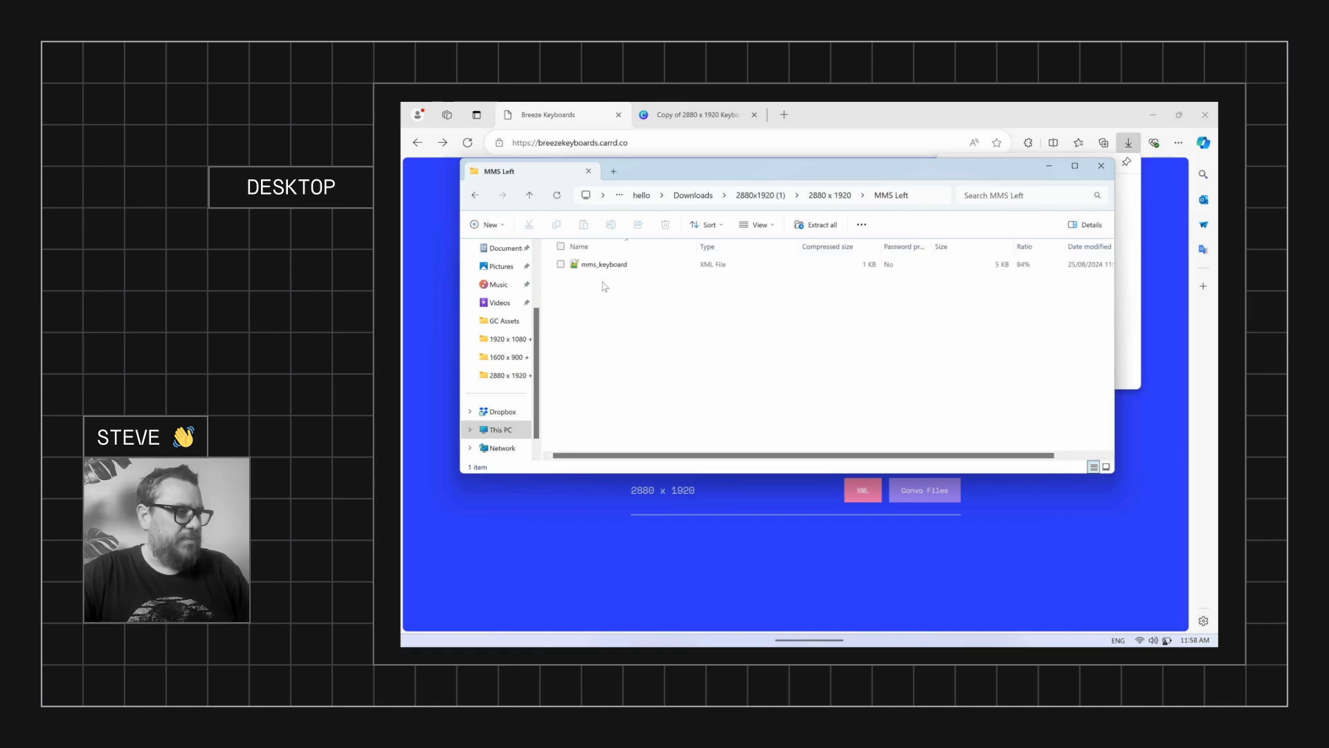
click(600, 265)
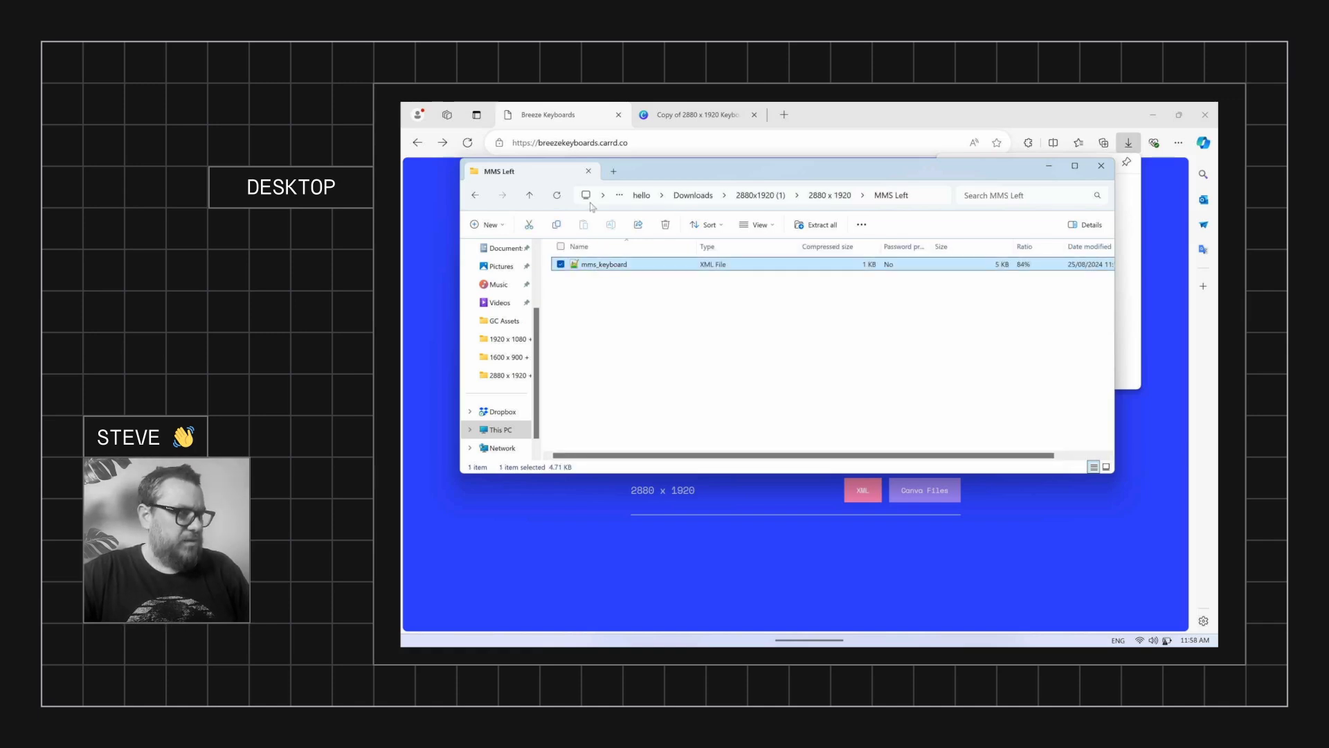
- Paste the mms_keyboard XML file into the PhotoboothImages > Keyboard Demo folder, replacing the existing one
click(500, 248)
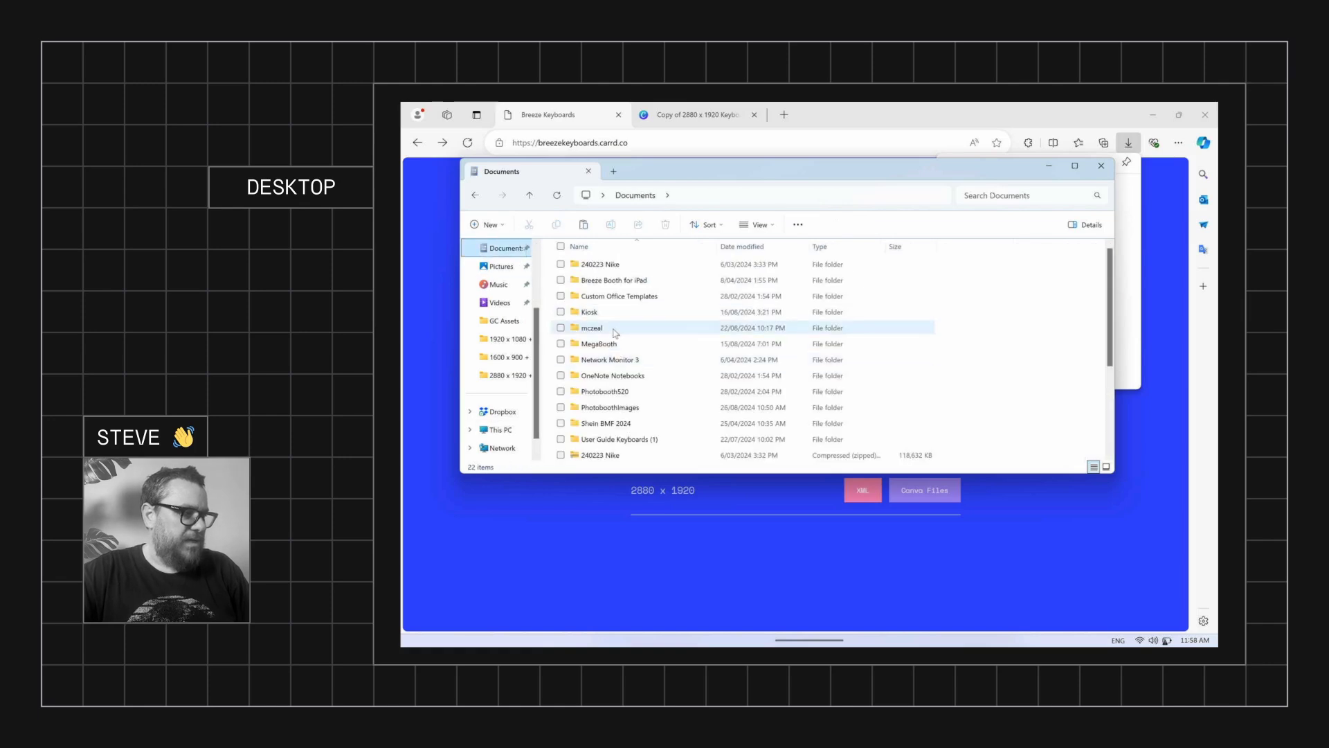
double_click(609, 408)
scroll(611, 409, down, 5)
double_click(613, 283)
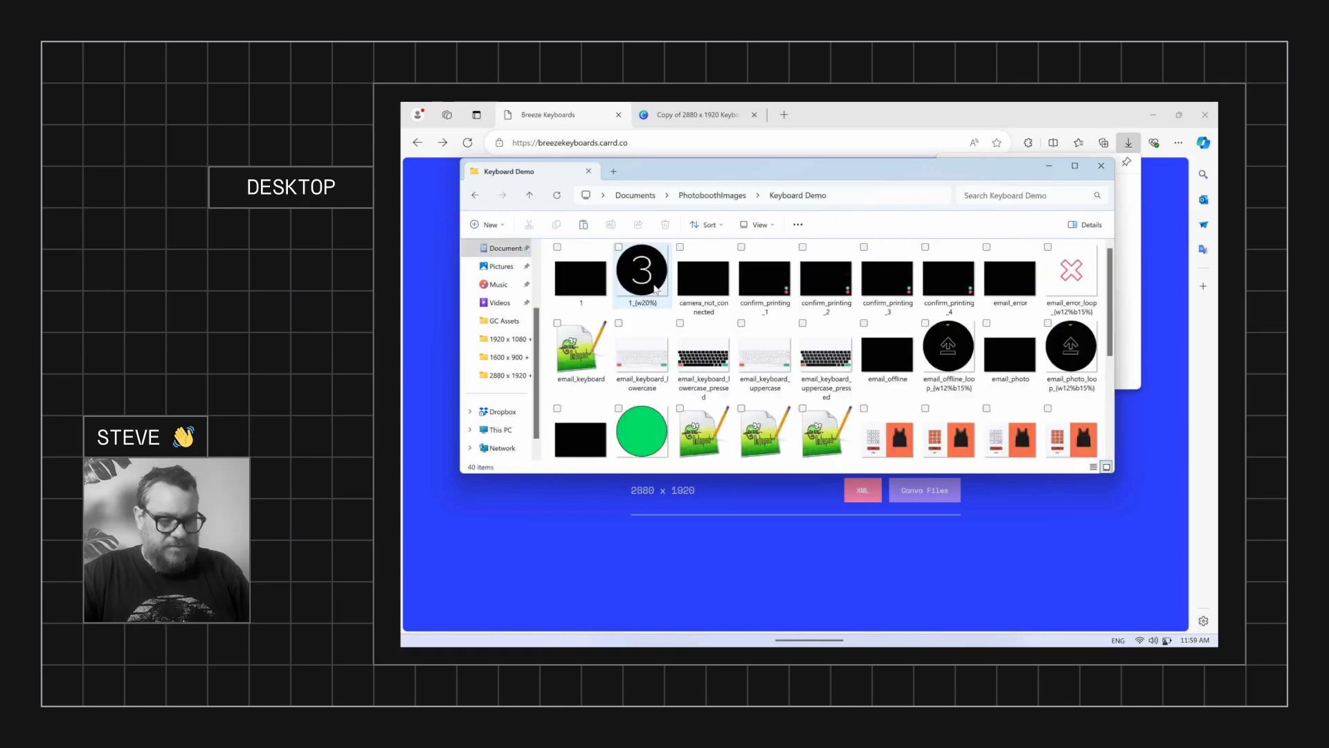
key(ctrl+v)
click(781, 373)
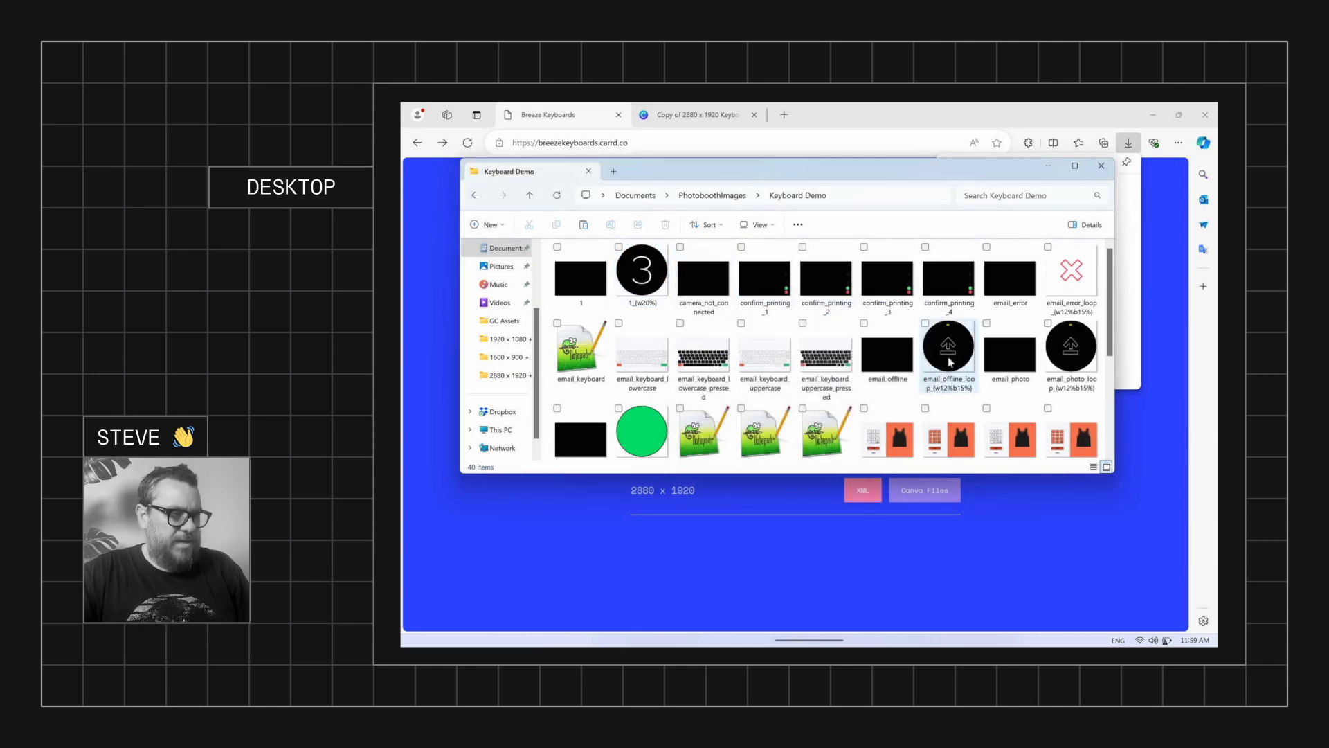
- Switch to DSLR Remote Pro and close its Touchscreen Settings and Photobooth Settings dialogs
mouse_move(956, 644)
click(941, 567)
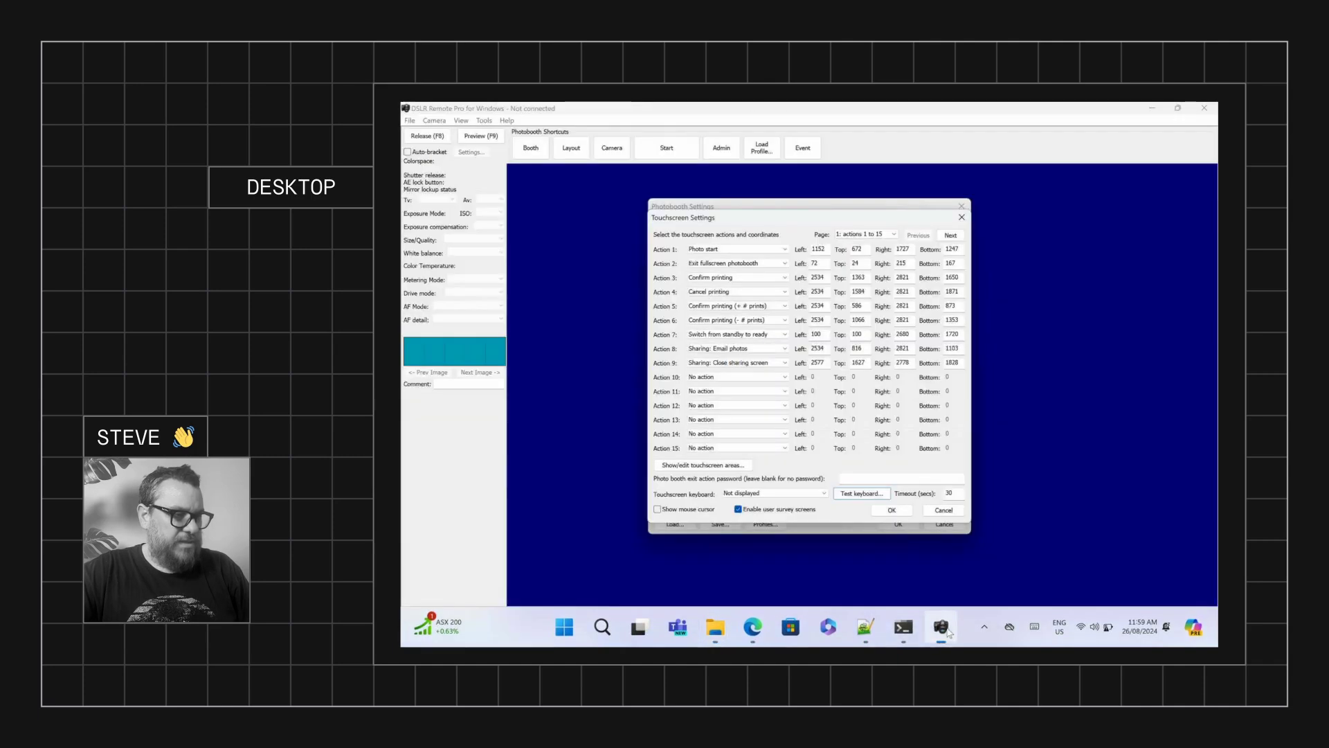
click(892, 509)
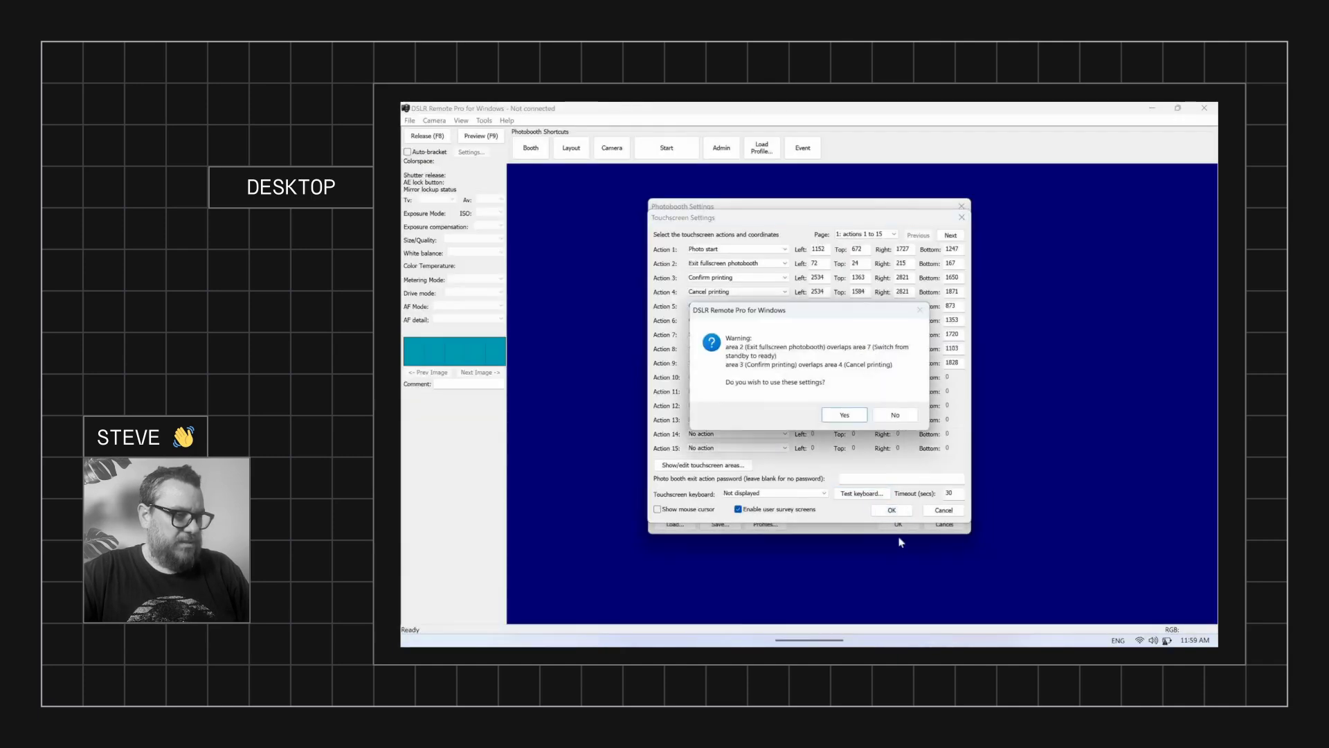
click(896, 416)
click(892, 510)
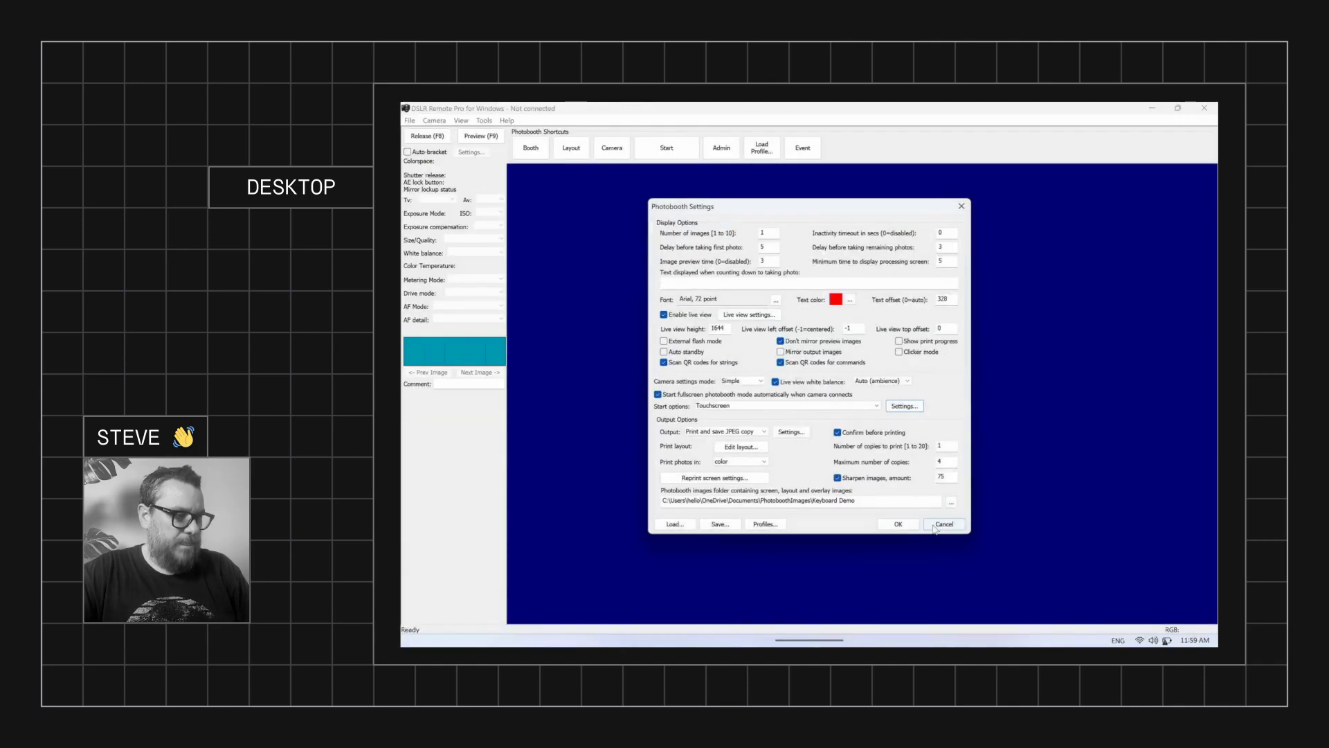
click(898, 524)
- Reopen the touchscreen settings within Photobooth Settings, test the mms keyboard full screen, and exit the preview
click(409, 121)
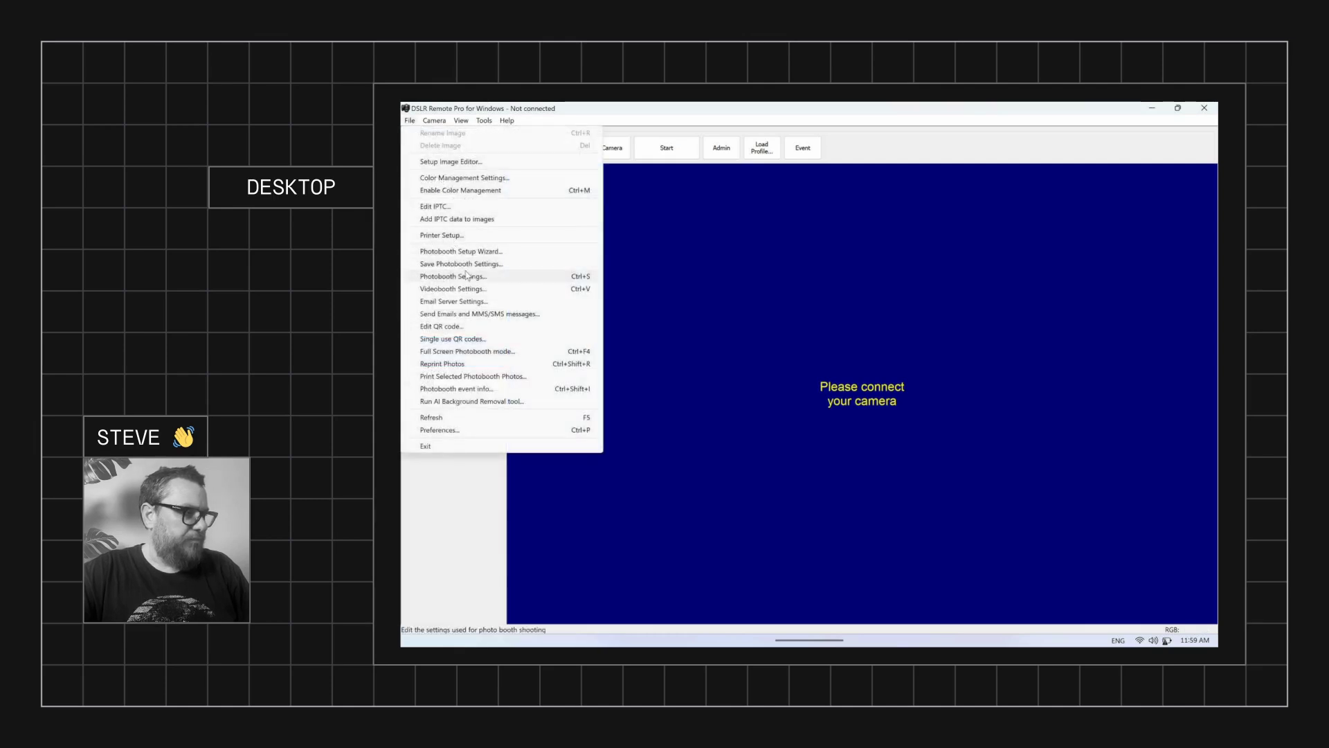
click(466, 277)
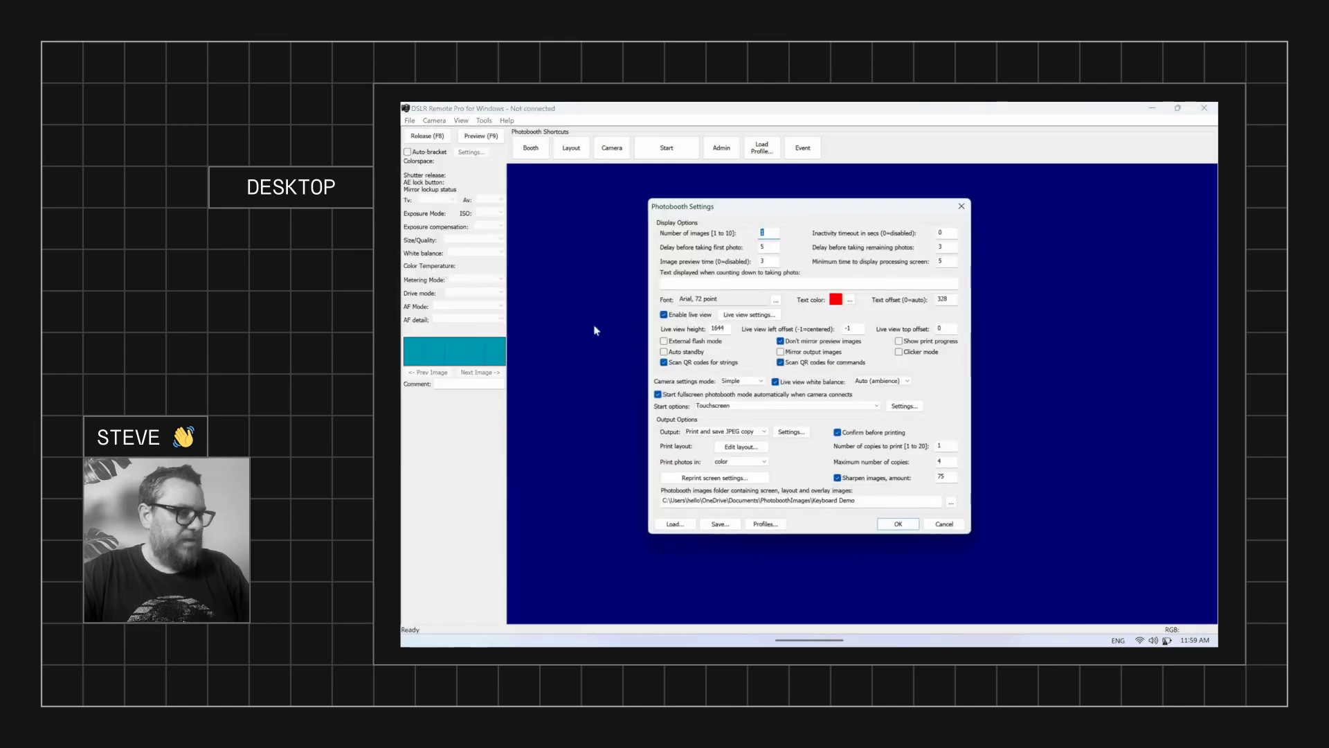
click(904, 408)
click(865, 493)
click(911, 535)
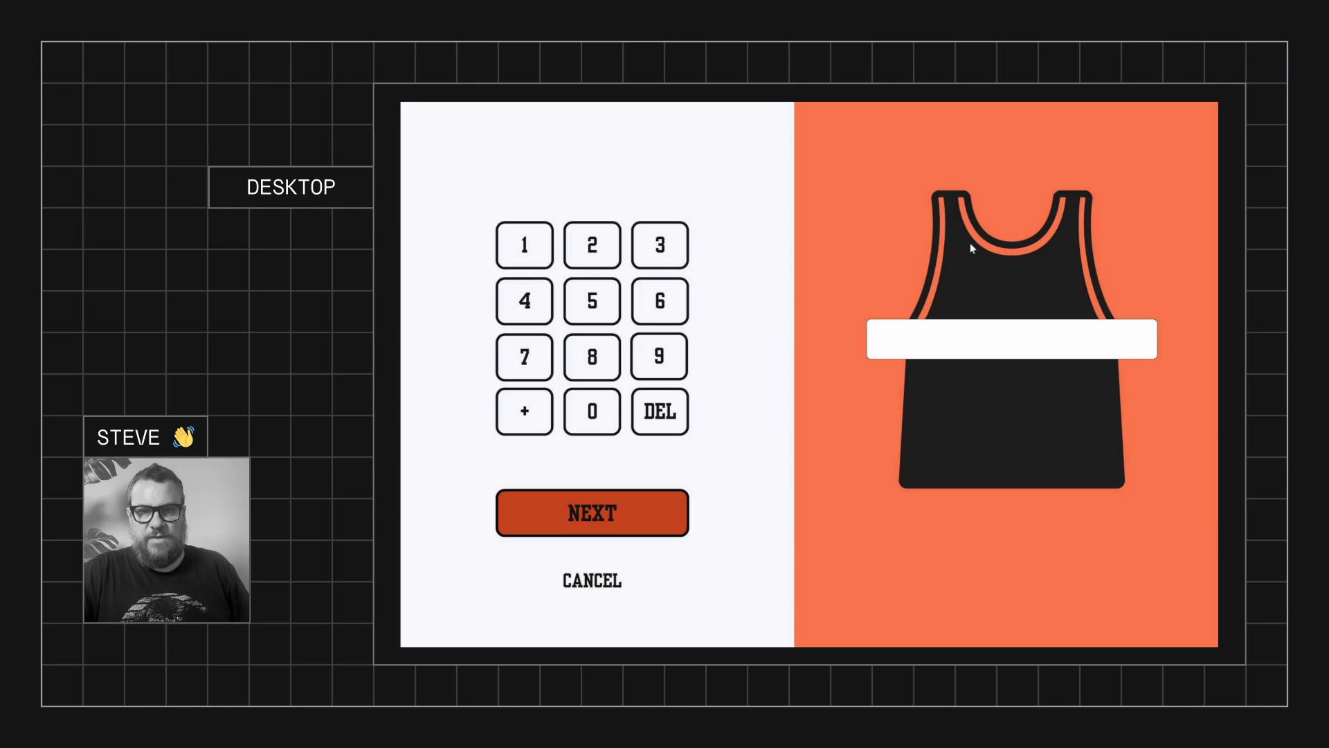
key(Escape)
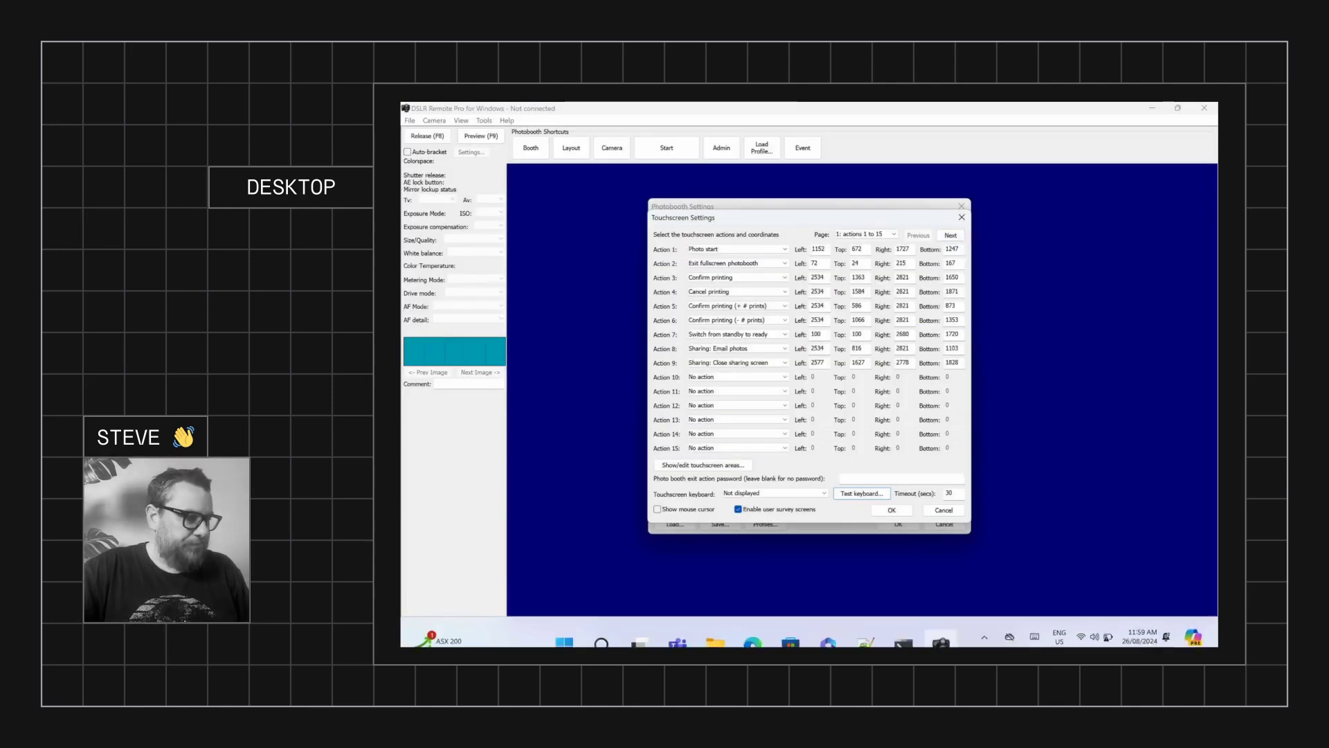
- Switch to the Keyboard Demo folder in File Explorer and open the mms_keyboard XML file in Notepad++
click(715, 627)
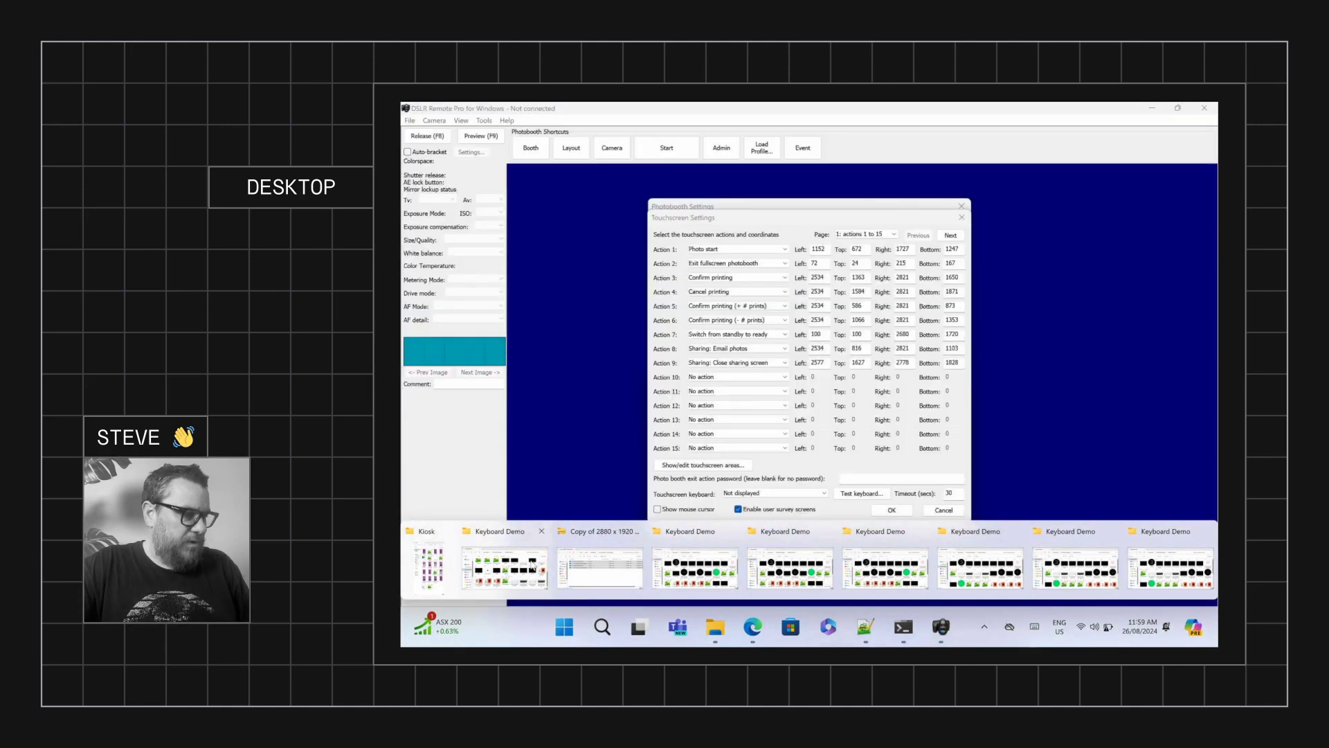
click(505, 566)
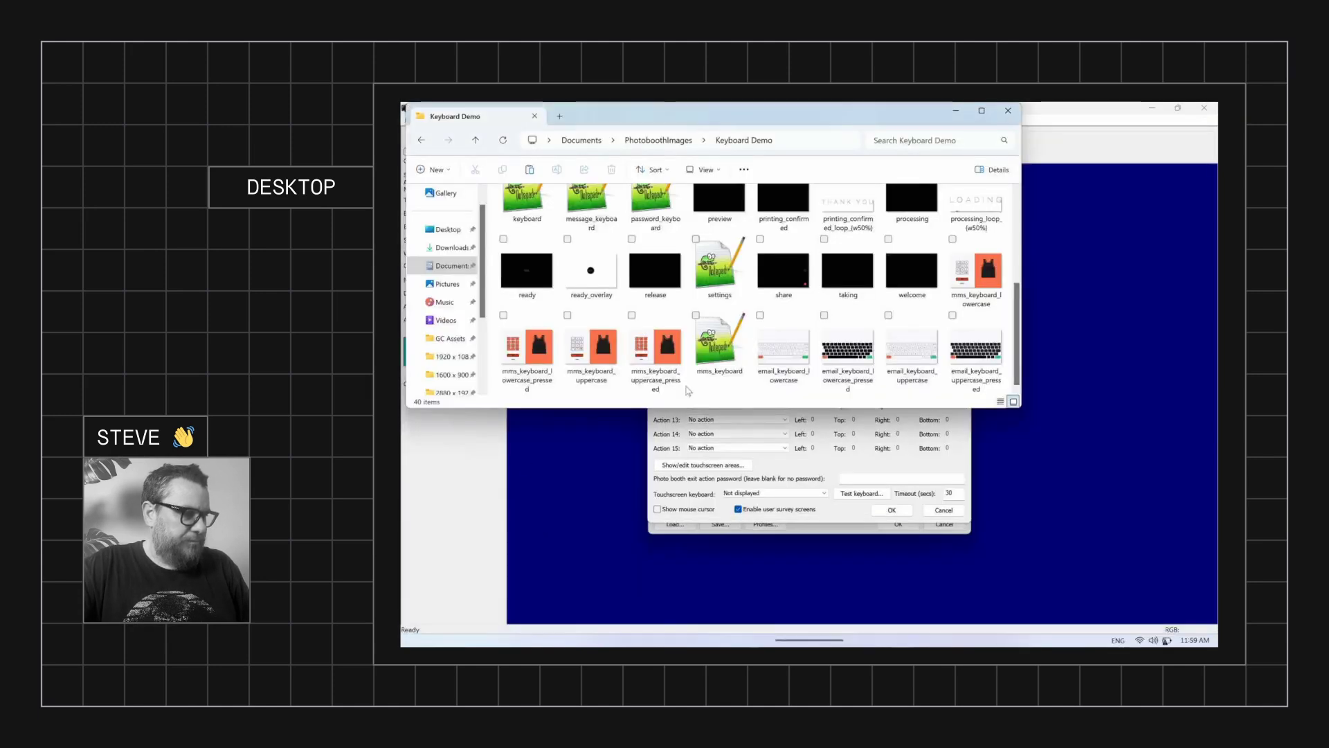
click(719, 350)
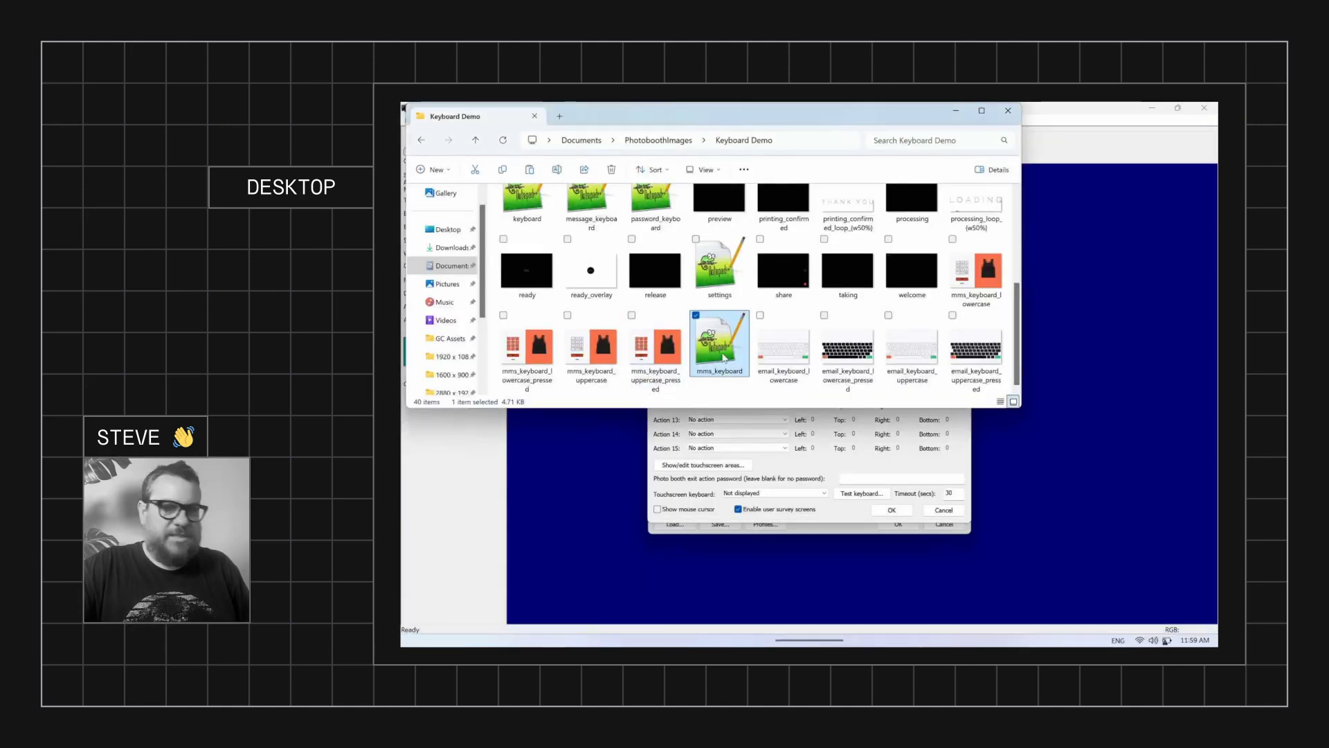
right_click(723, 357)
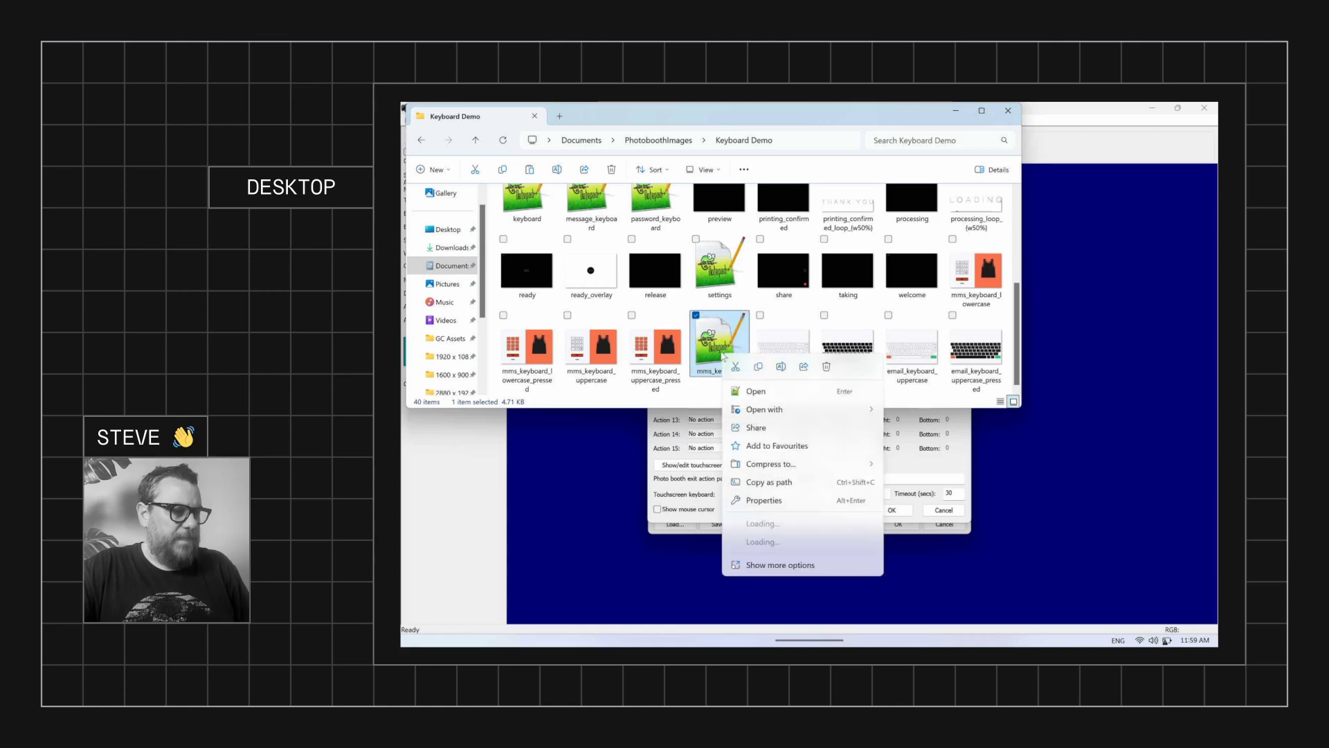
mouse_move(797, 416)
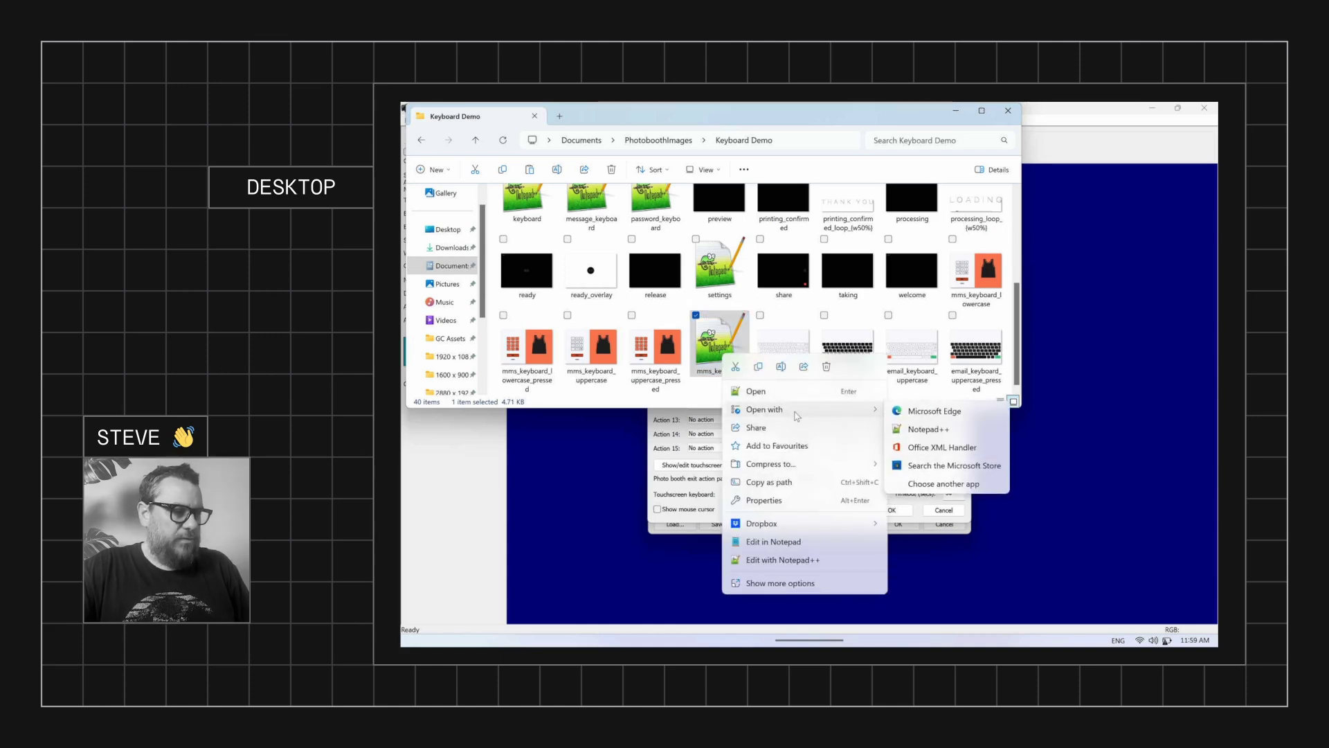
click(950, 430)
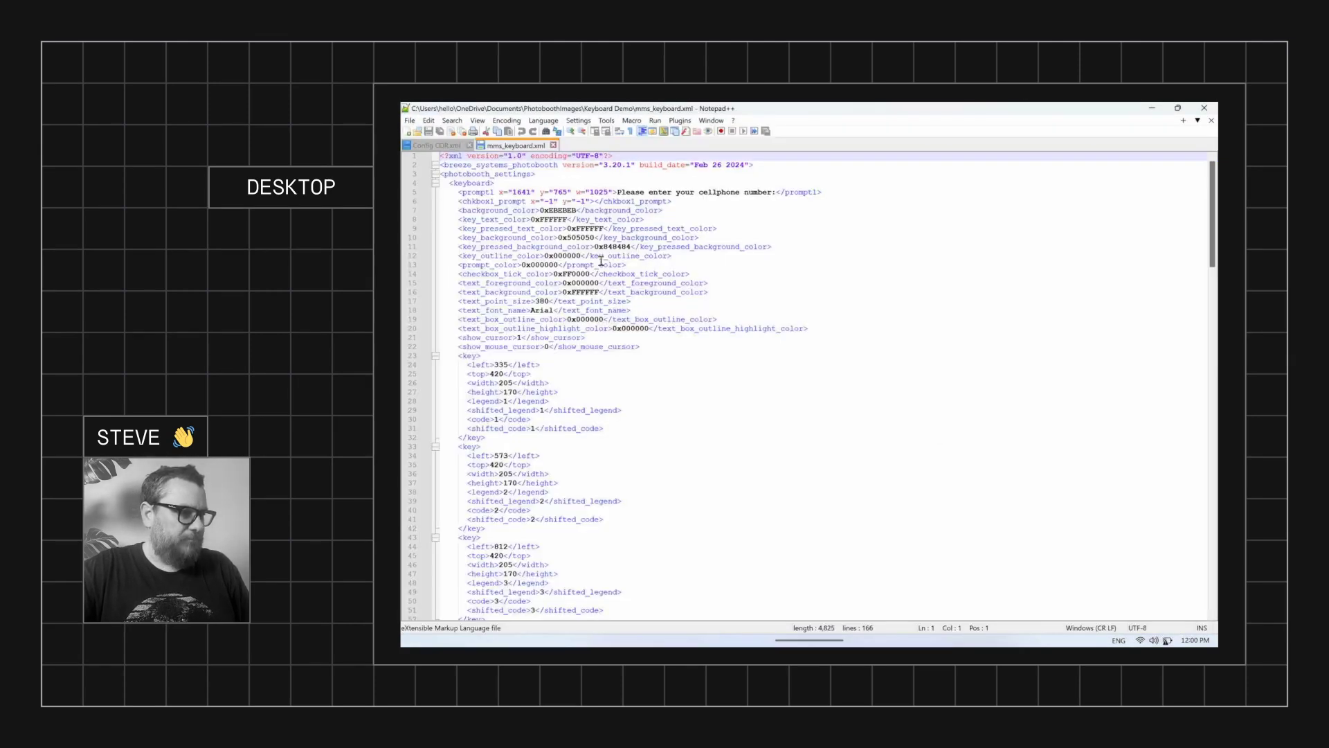
- Review the prompt1 line, set text_point_size to 800, and save mms_keyboard.xml
click(413, 193)
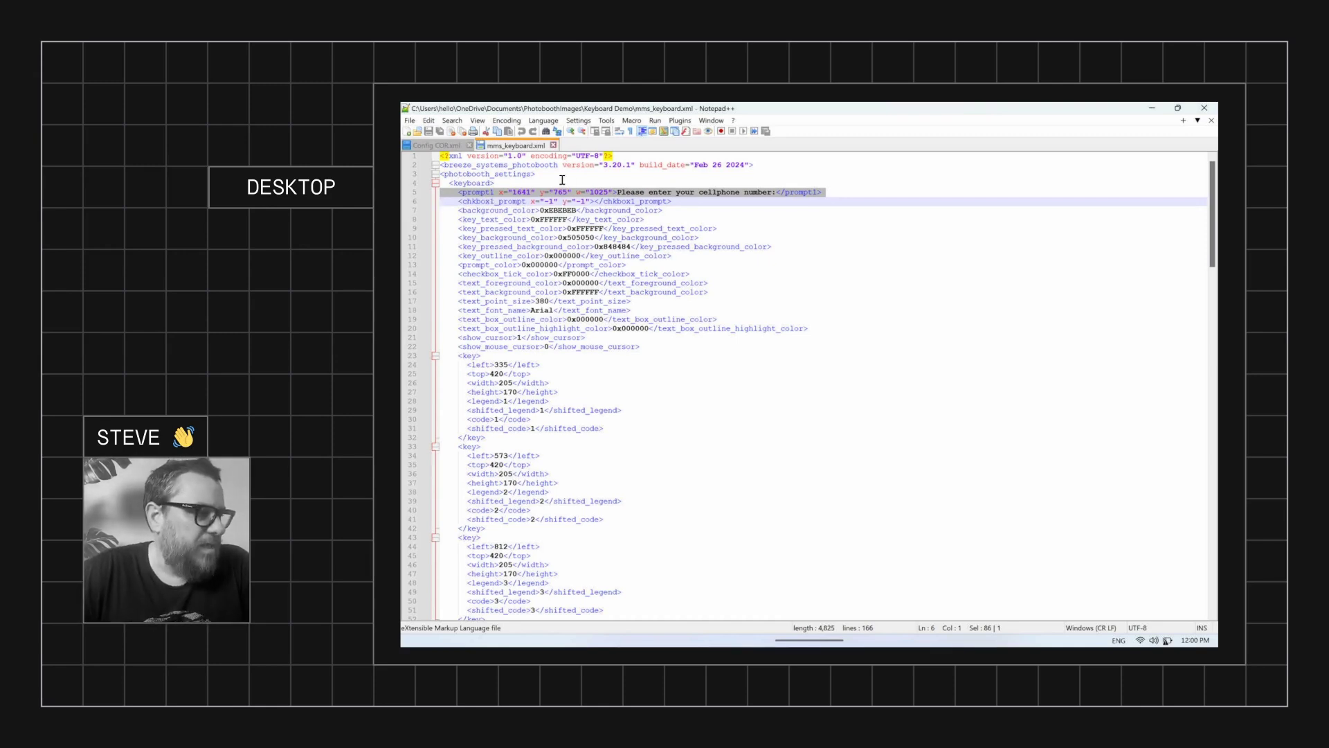
click(515, 196)
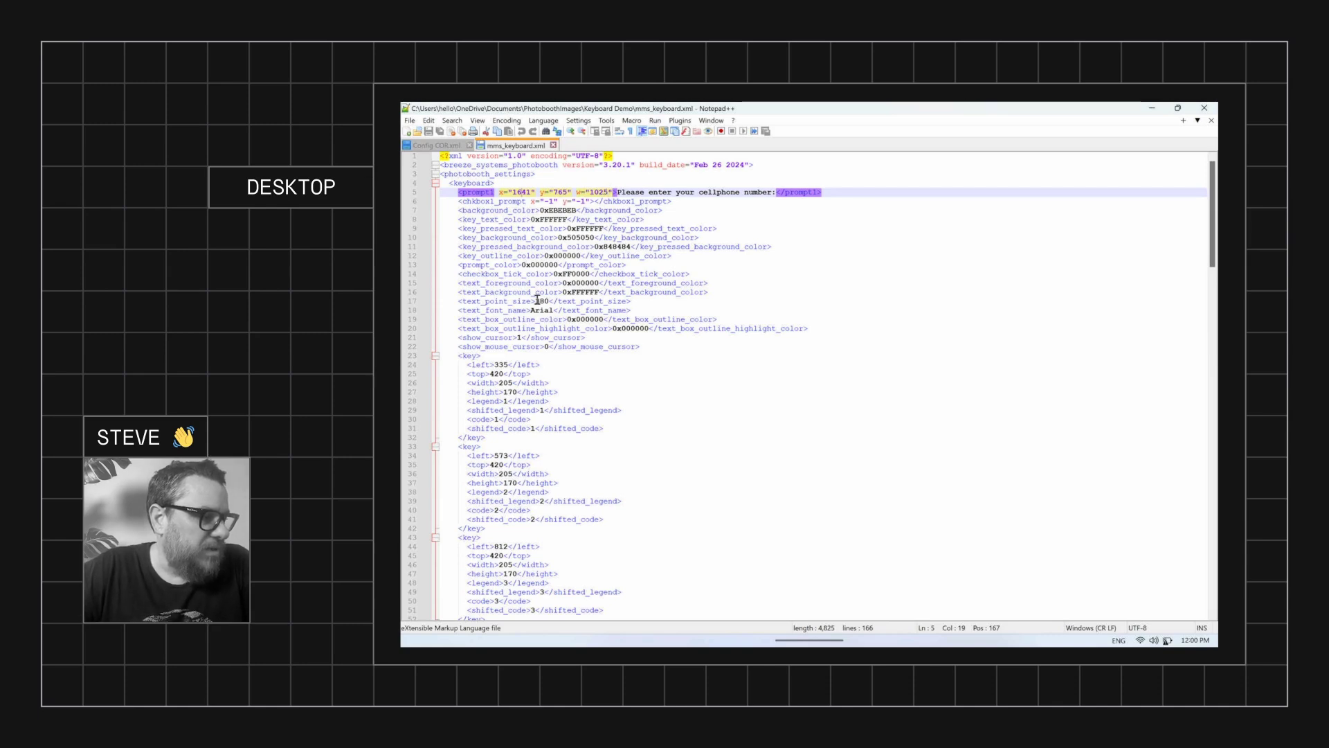
click(547, 302)
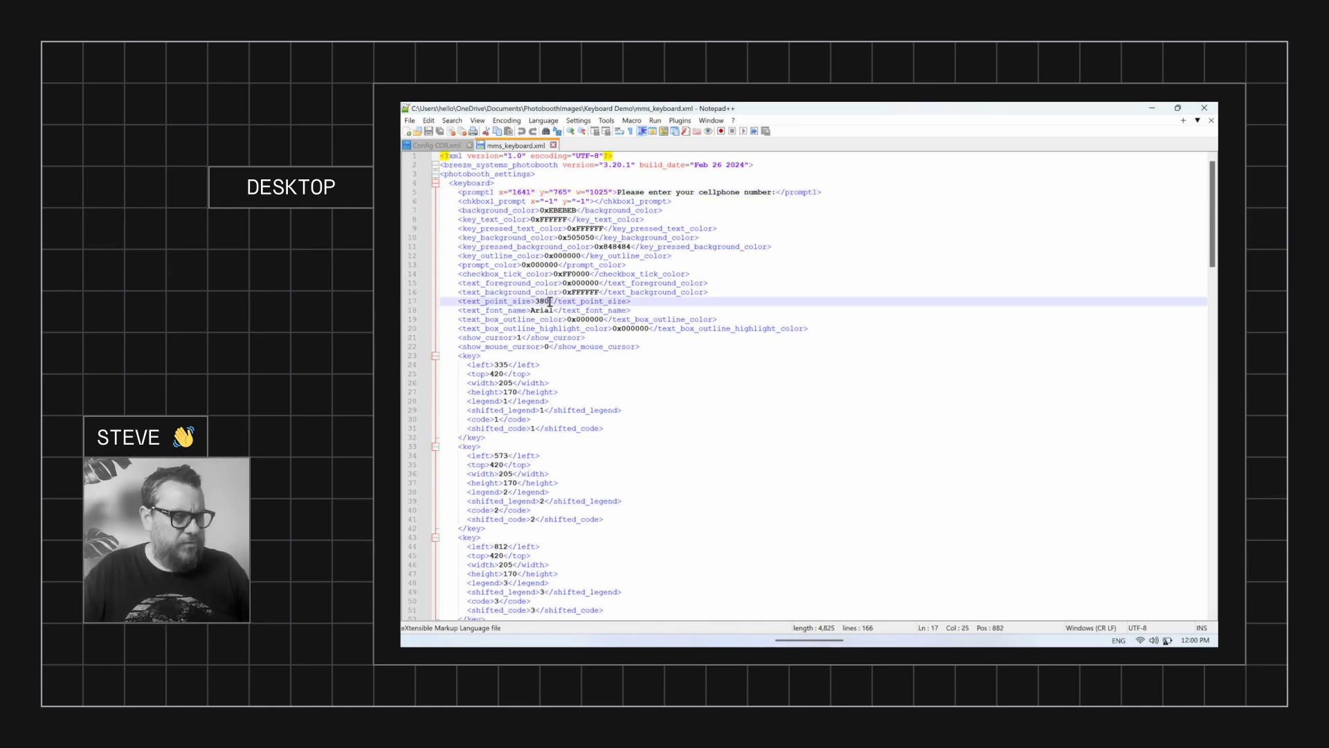
key(BackSpace)
key(BackSpace)
key(BackSpace)
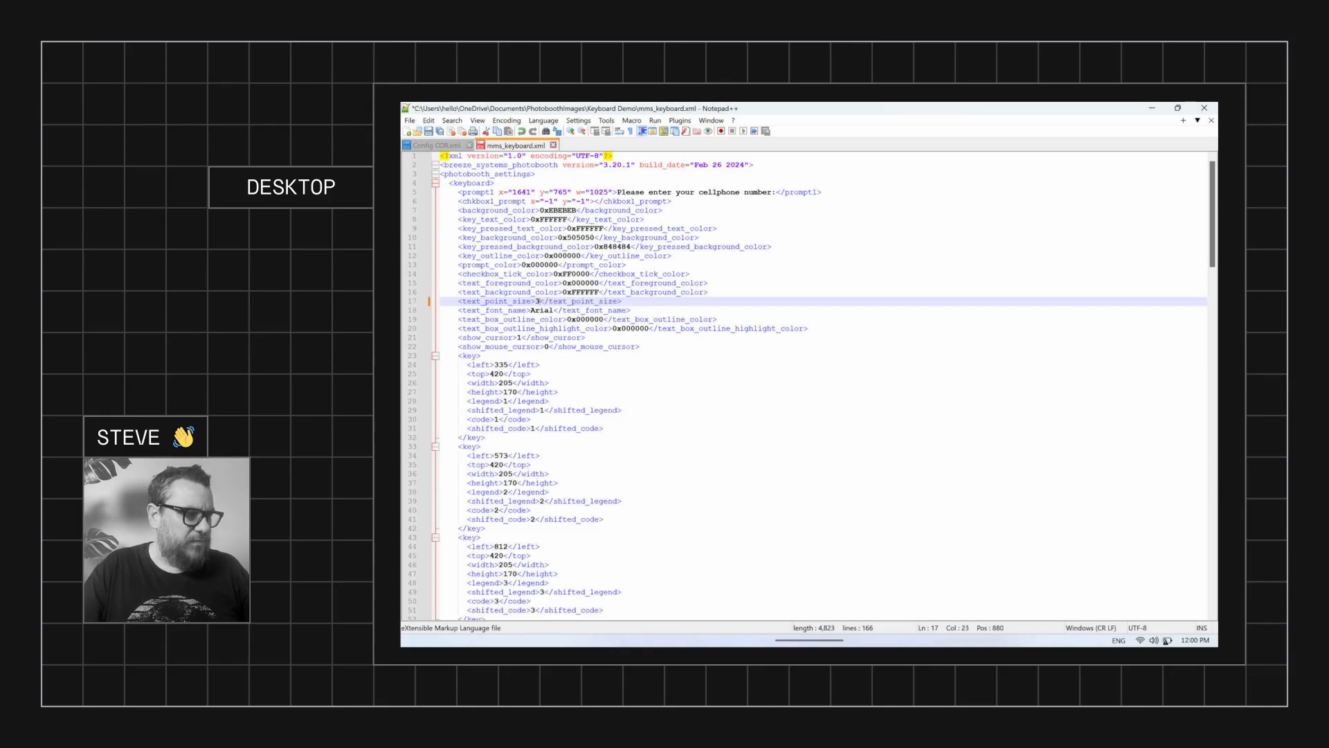
text(800)
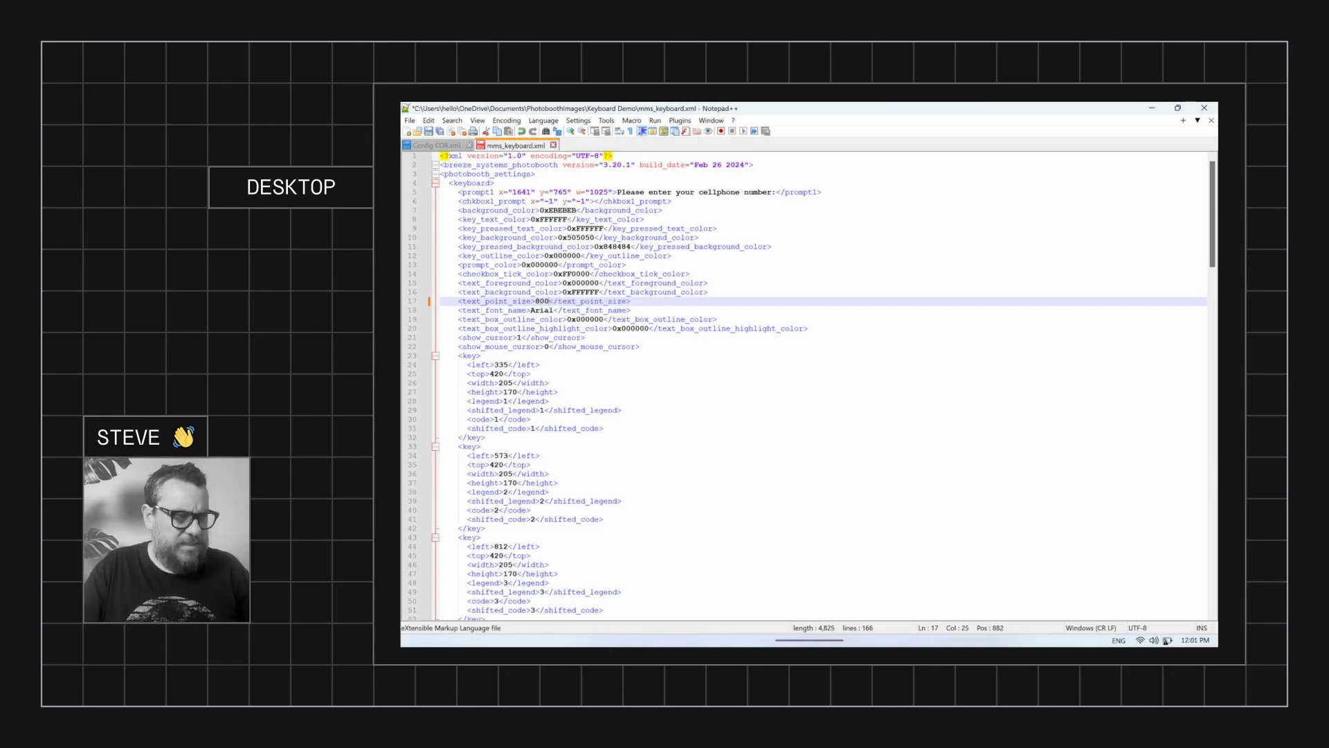
key(ctrl+s)
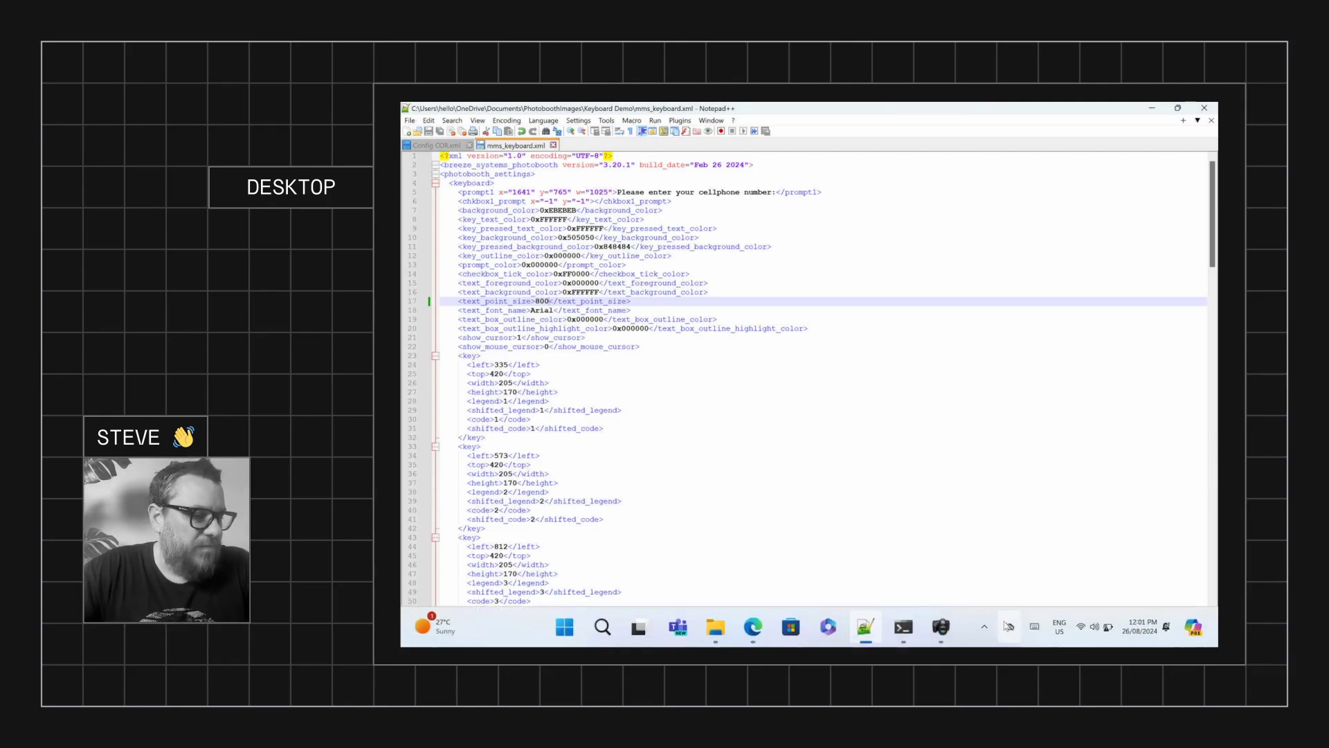
- Switch to DSLR Remote Pro, test the mms keyboard with the edited text size, and exit the preview
click(942, 627)
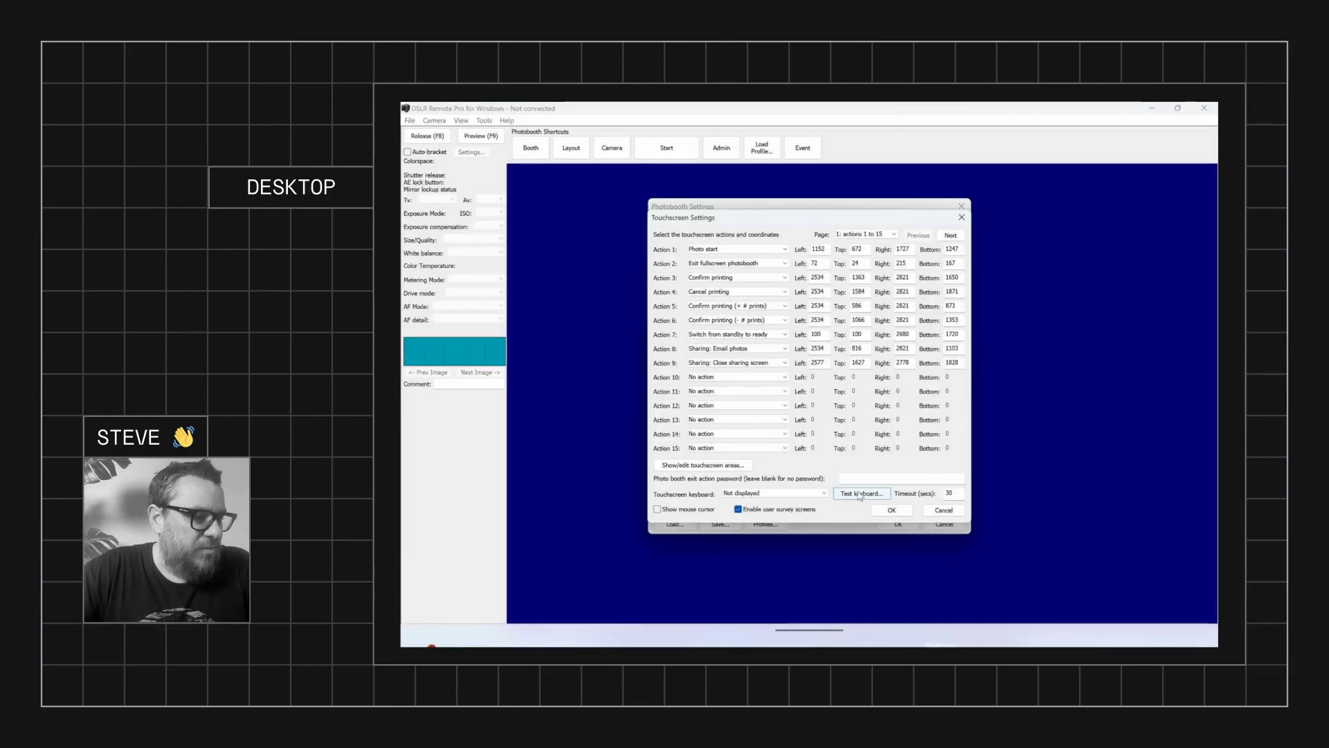
click(862, 493)
click(895, 537)
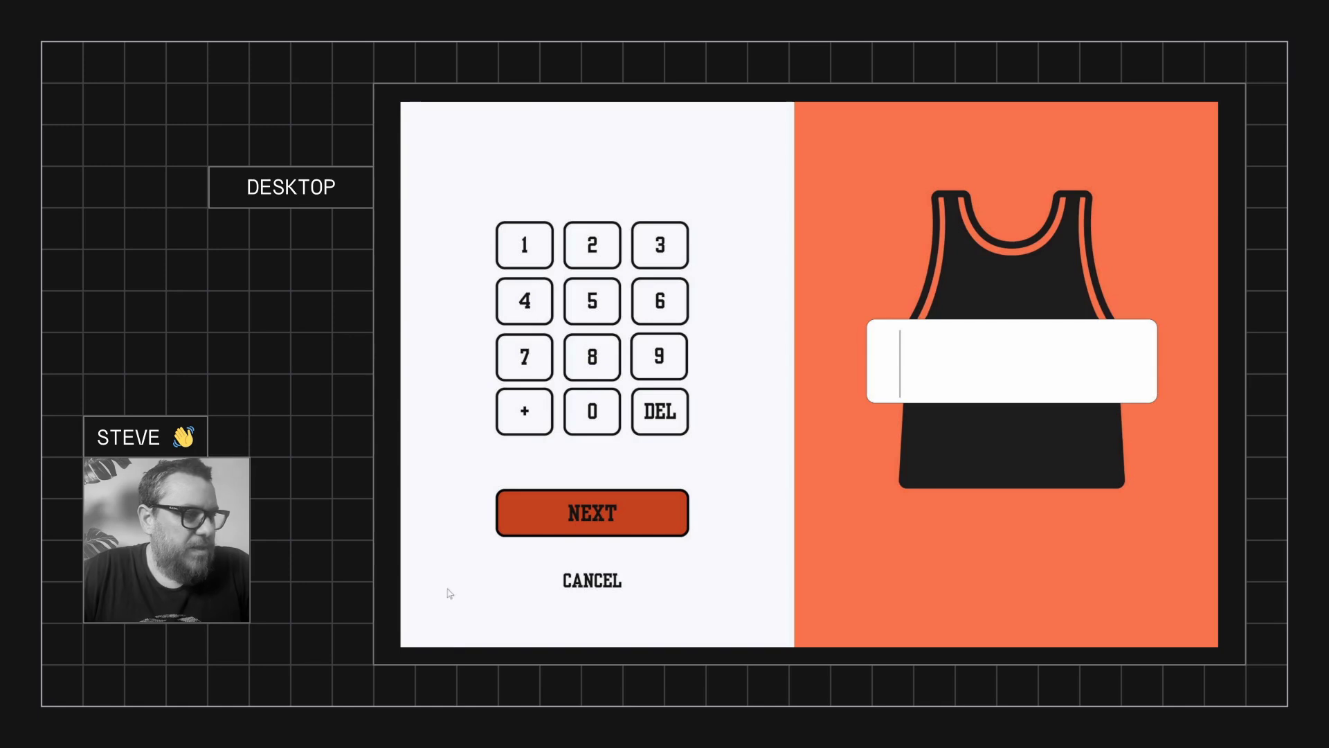
click(448, 165)
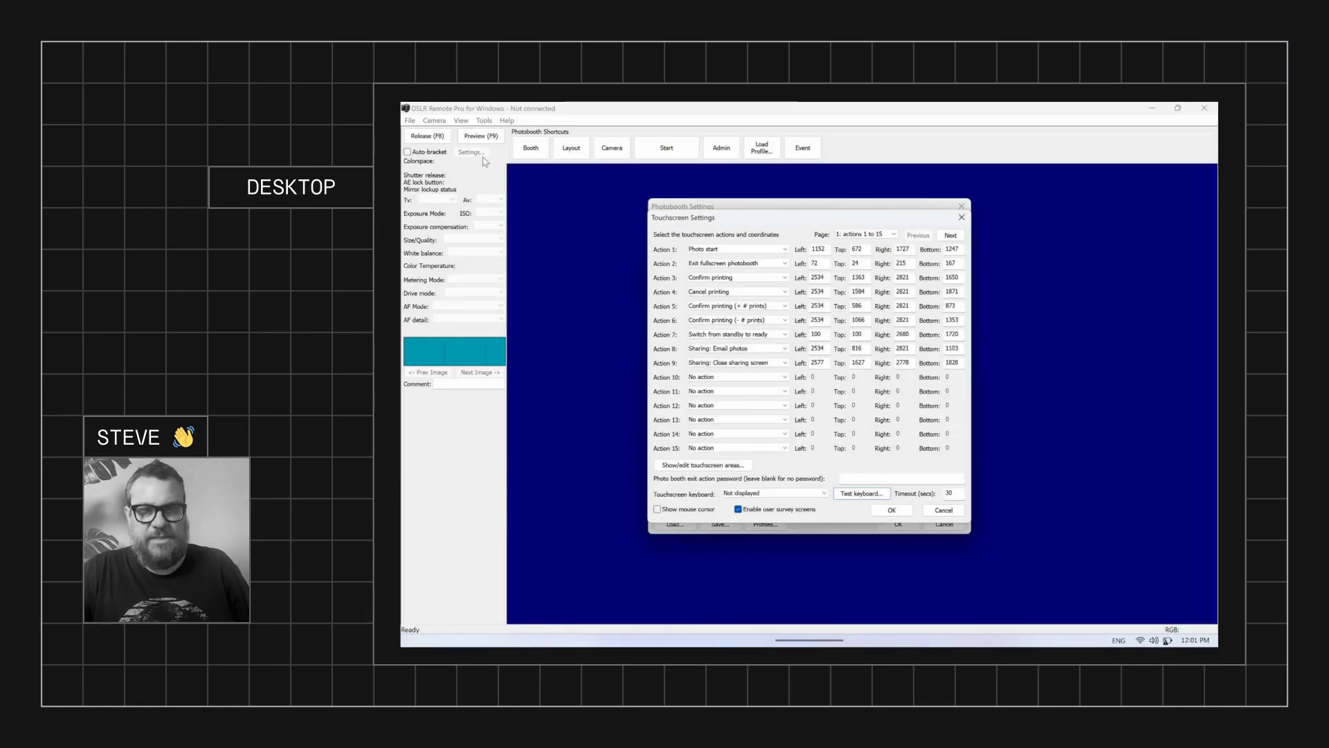
- On the mms_keyboard_lowercase_pressed page in Canva, add a square shape and resize it to about 601 x 304 px across the singlet
click(865, 627)
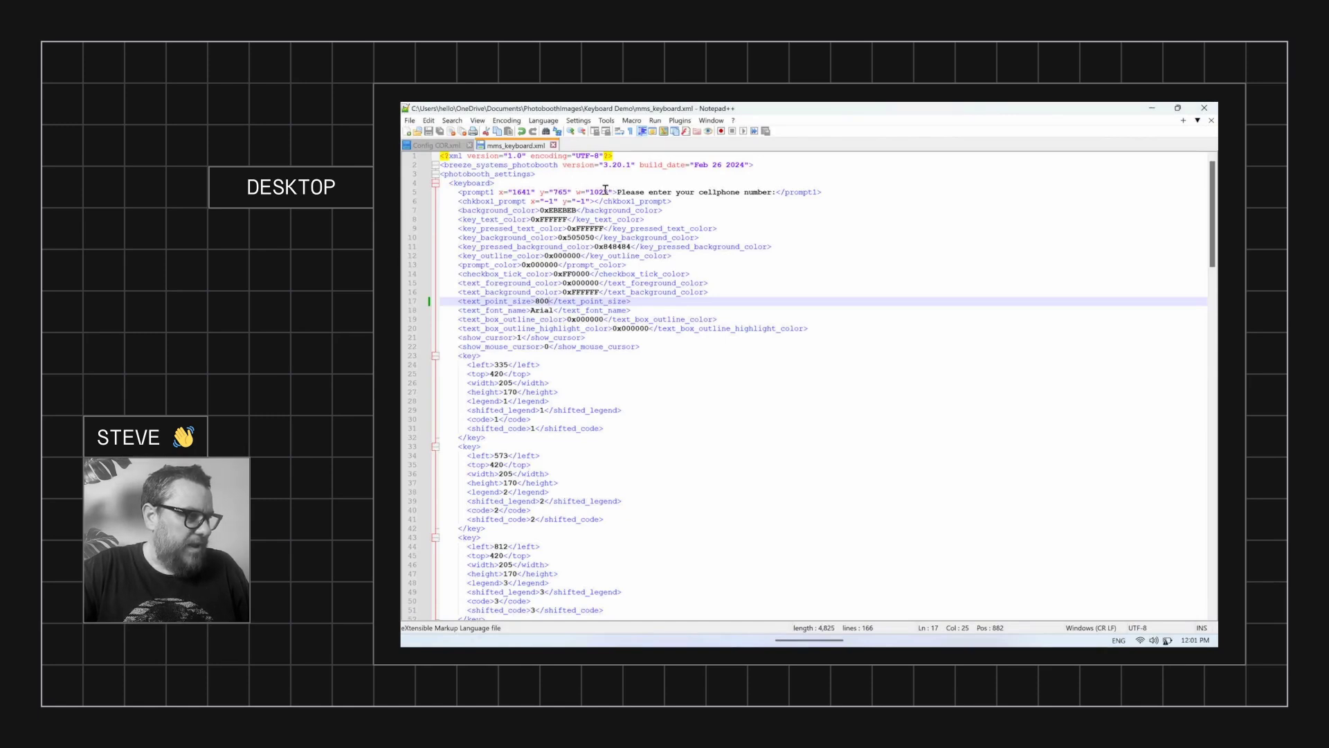
double_click(605, 192)
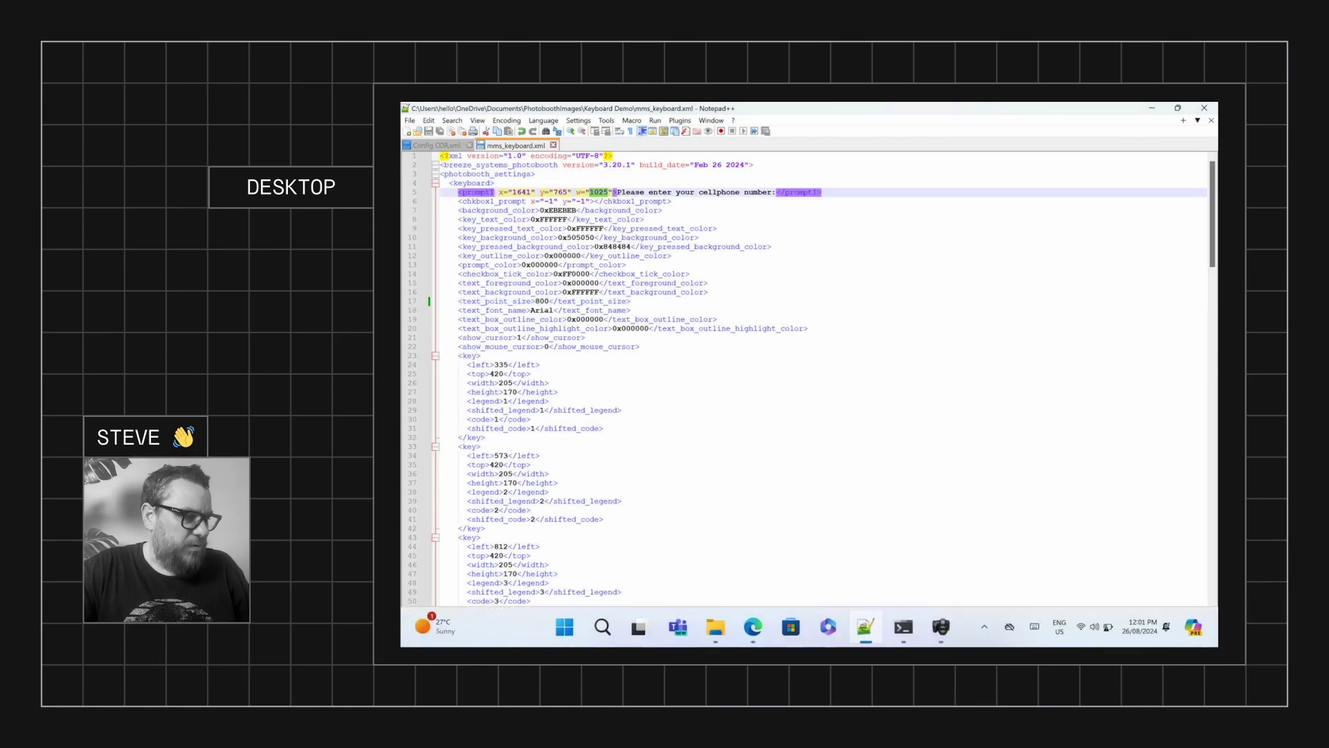
click(753, 627)
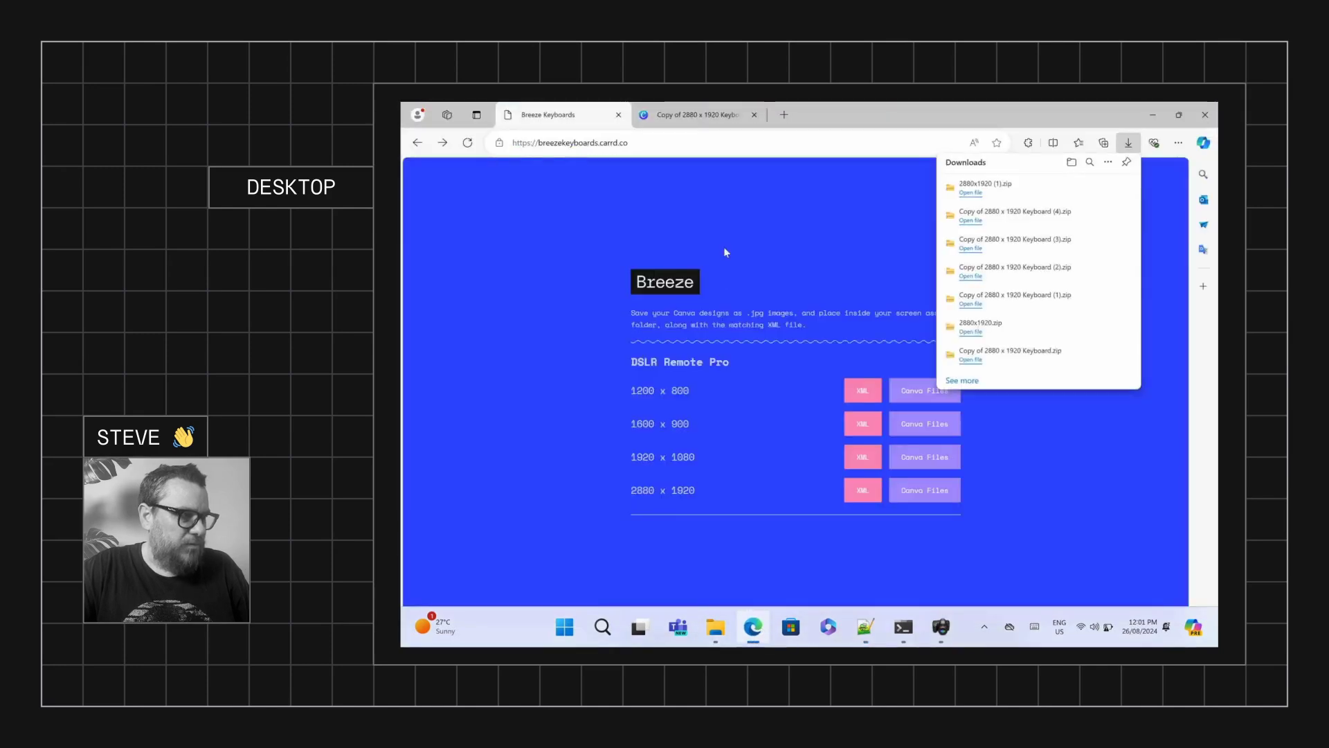
key(ctrl+Tab)
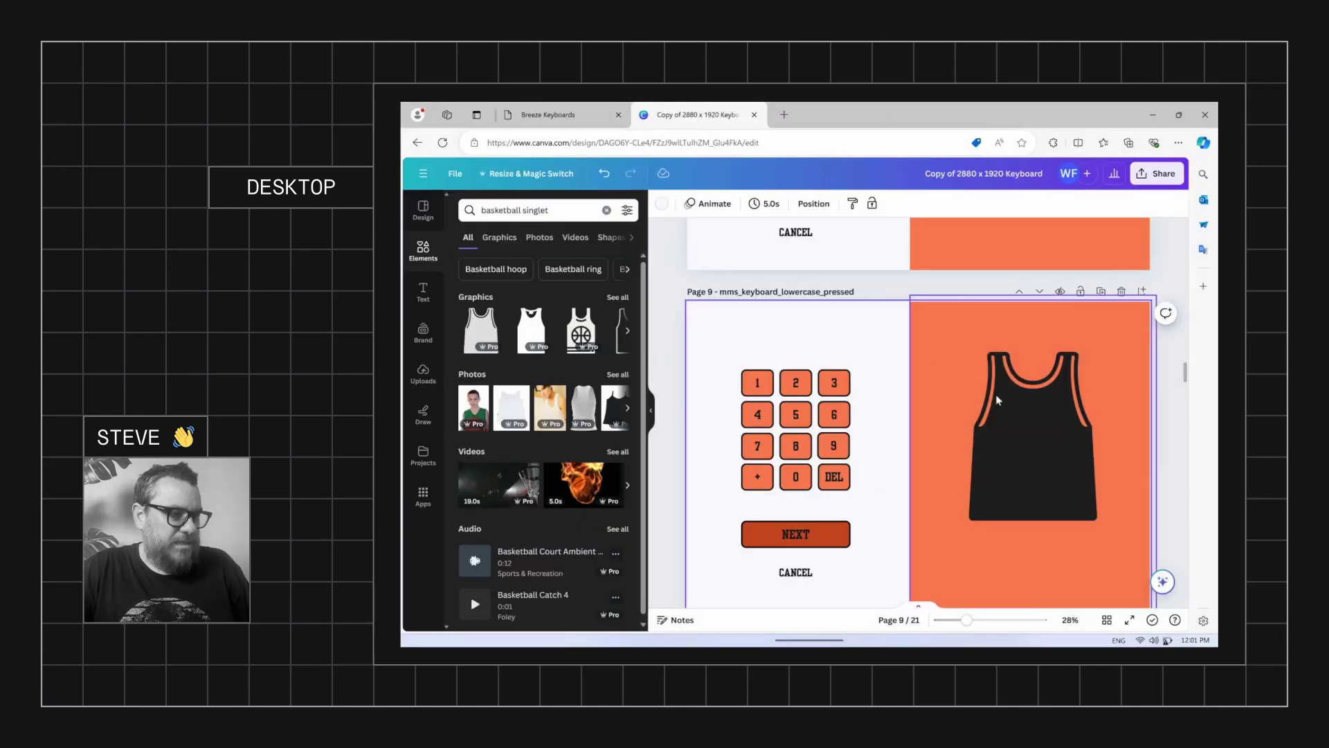
click(423, 251)
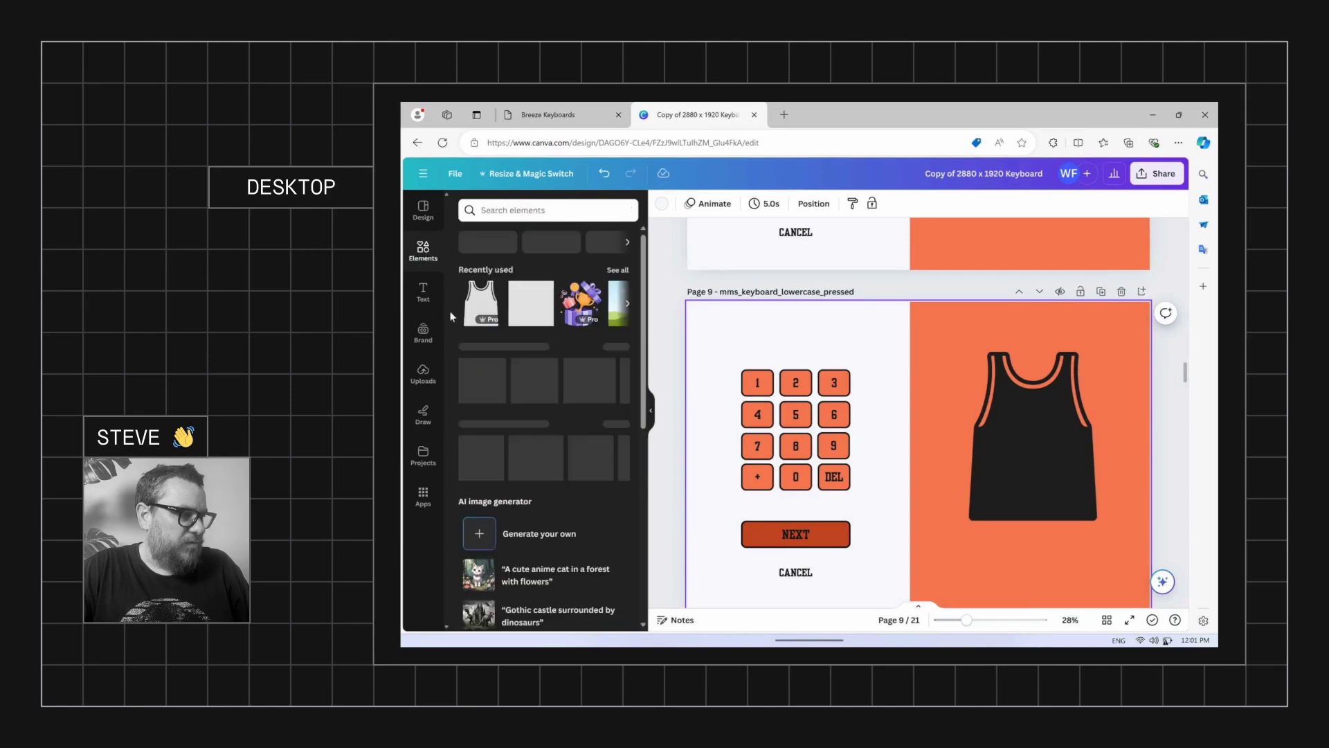
click(530, 303)
click(978, 500)
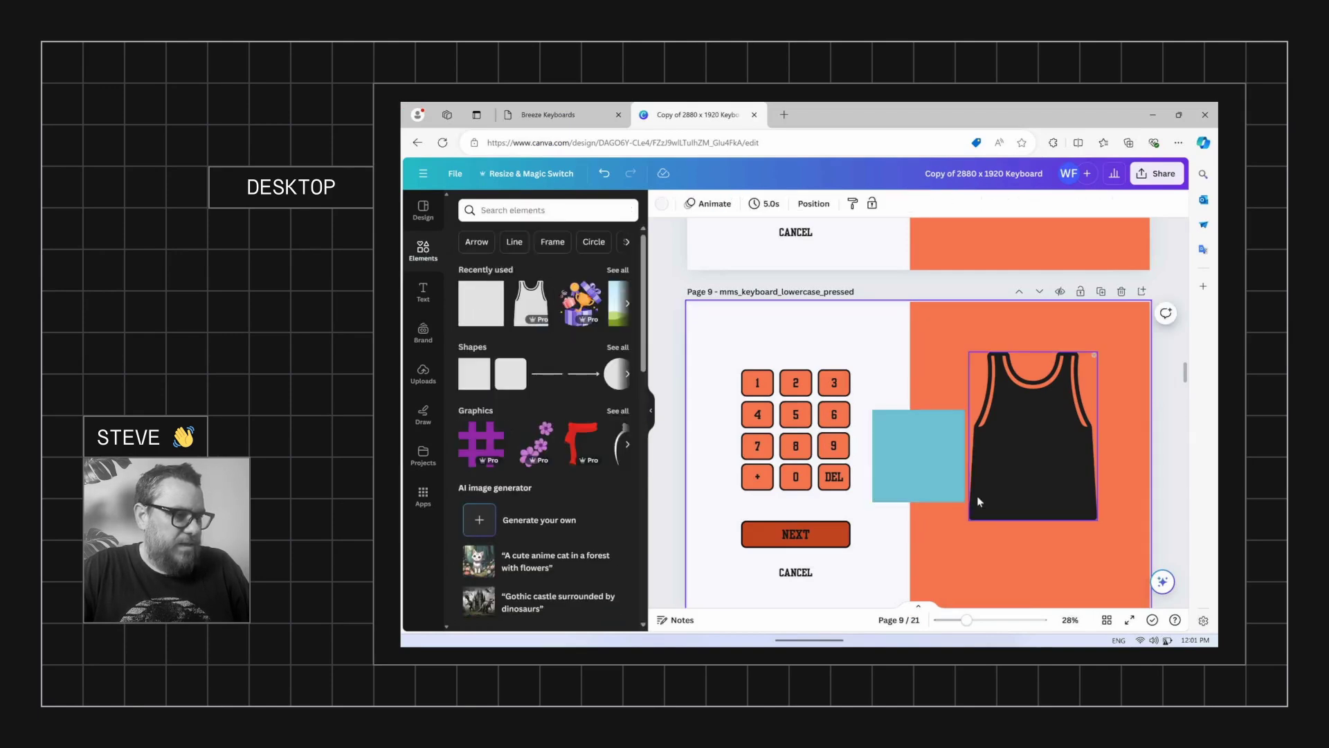
drag(962, 498, 1048, 443)
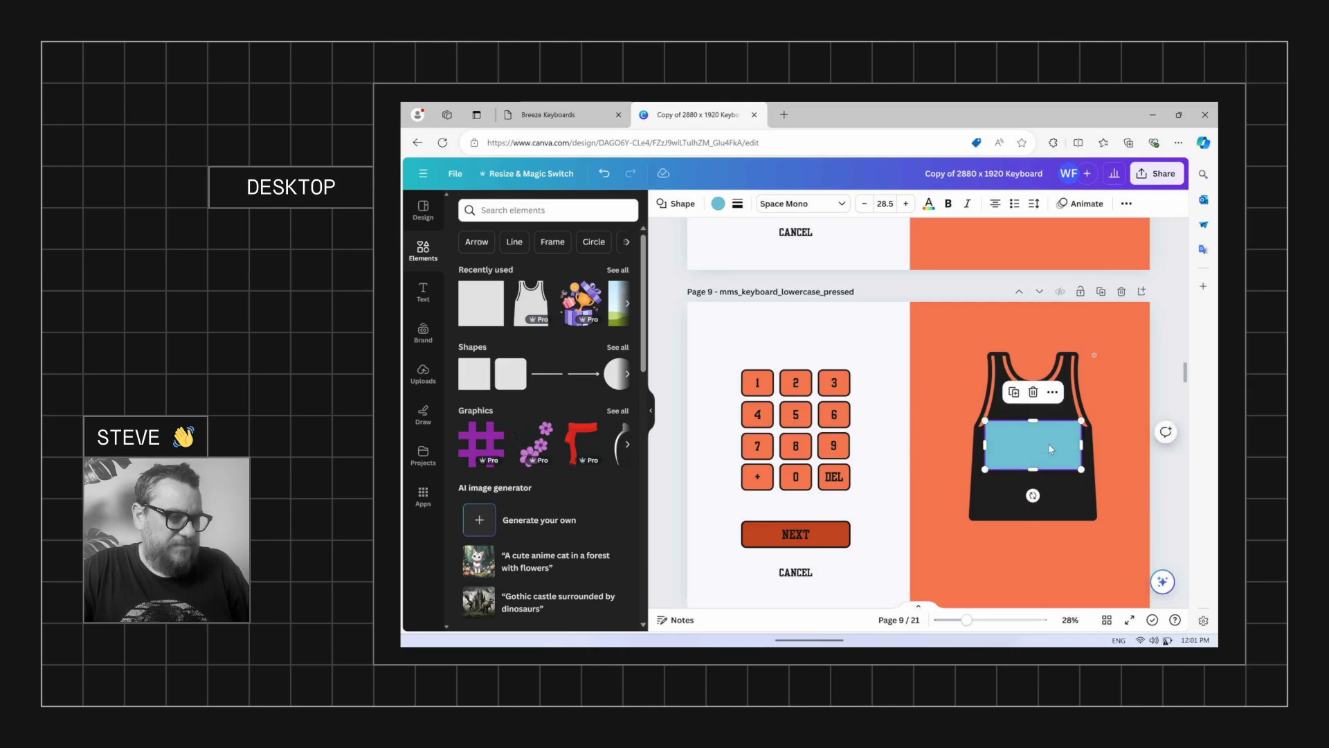
- Show the blue rectangle's position and size values in Canva and select its width value
click(1127, 204)
click(1042, 231)
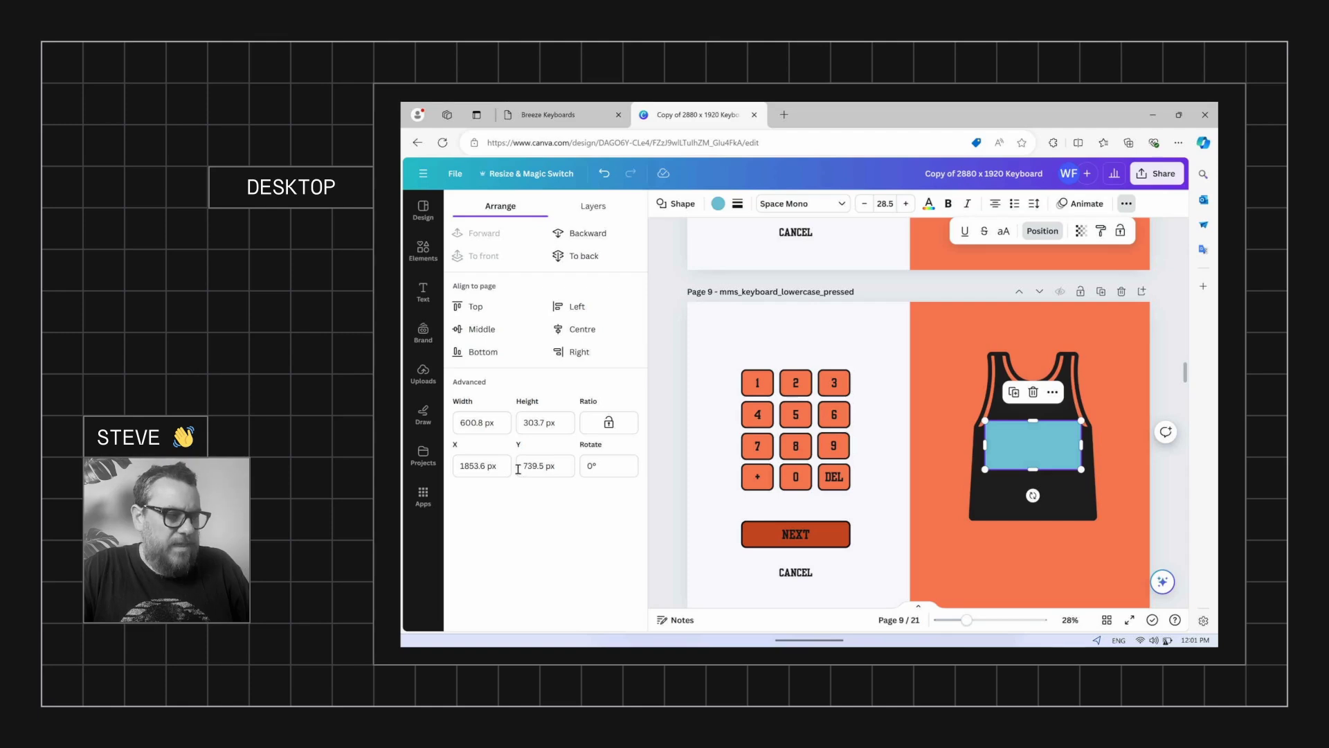
click(828, 627)
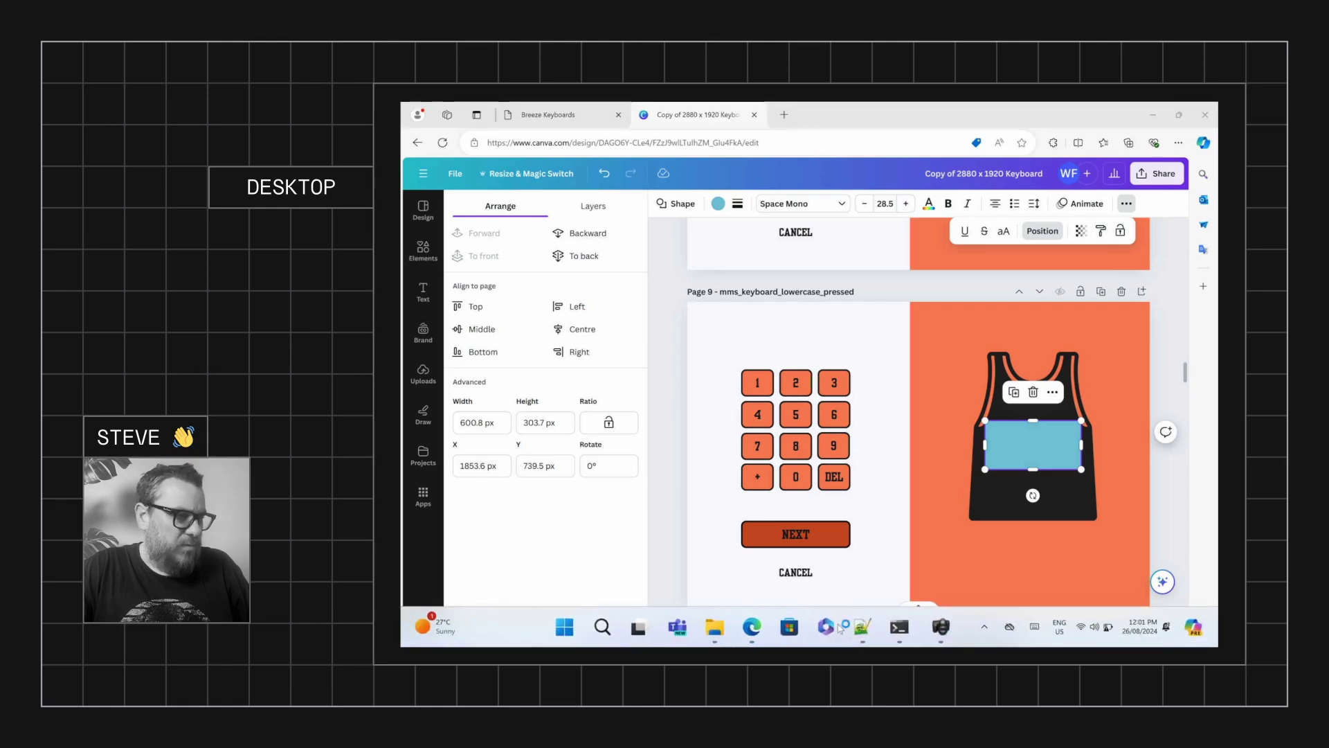
key(alt+Tab)
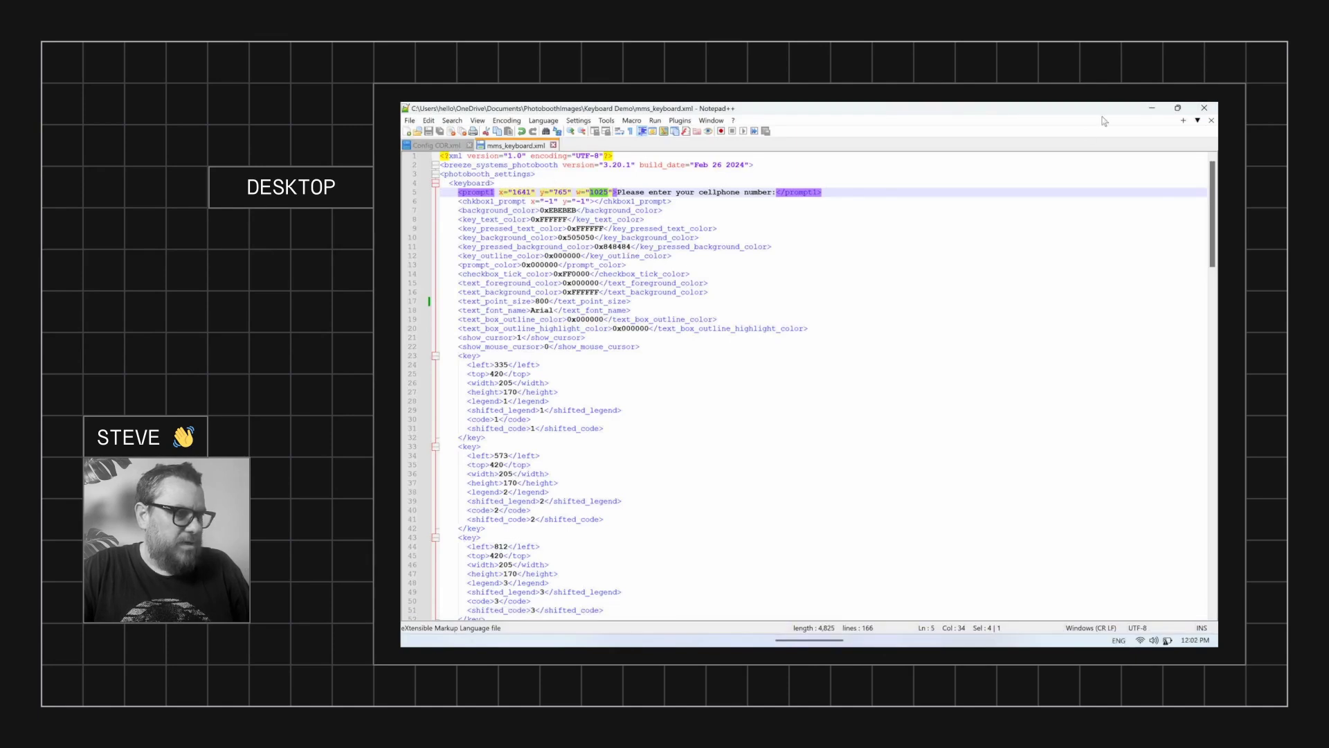
click(1152, 108)
click(502, 423)
key(ctrl+a)
- Switch to mms_keyboard.xml in Notepad++, set the prompt1 width (w) to 600, and save the file
mouse_move(898, 644)
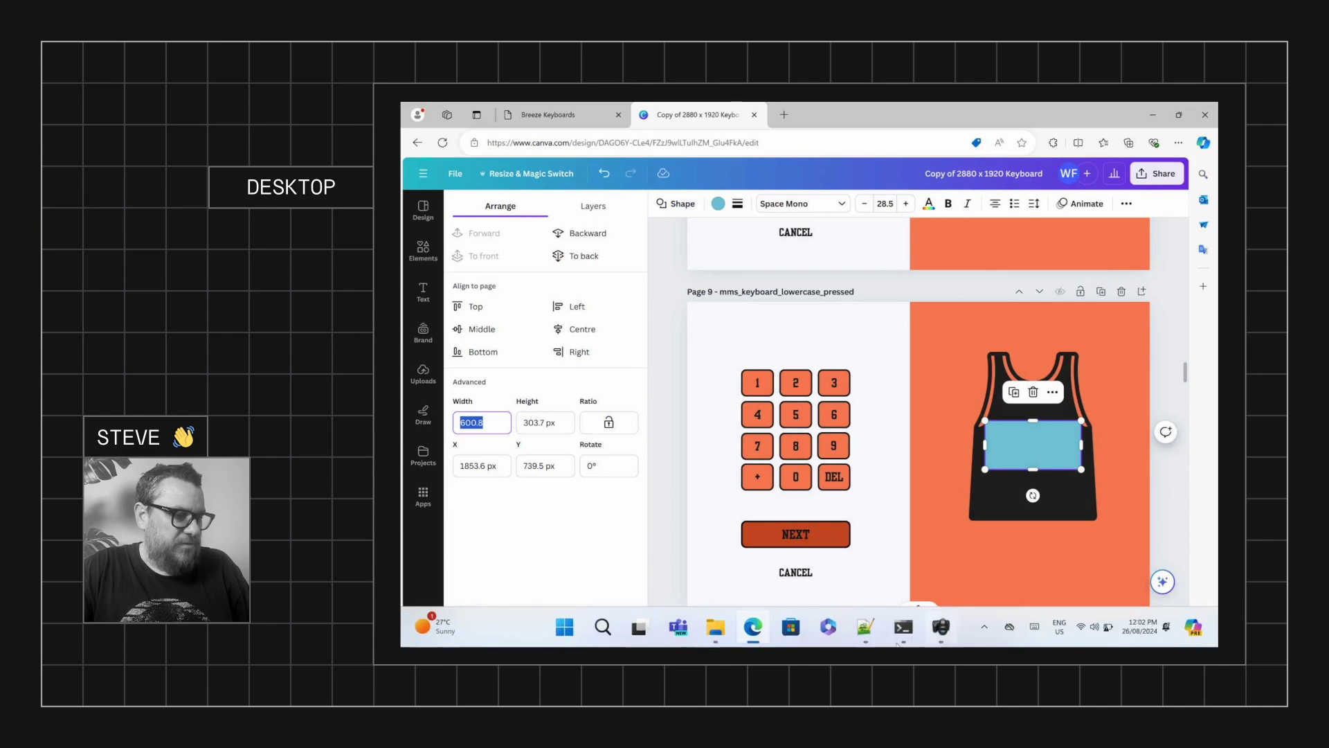
click(865, 627)
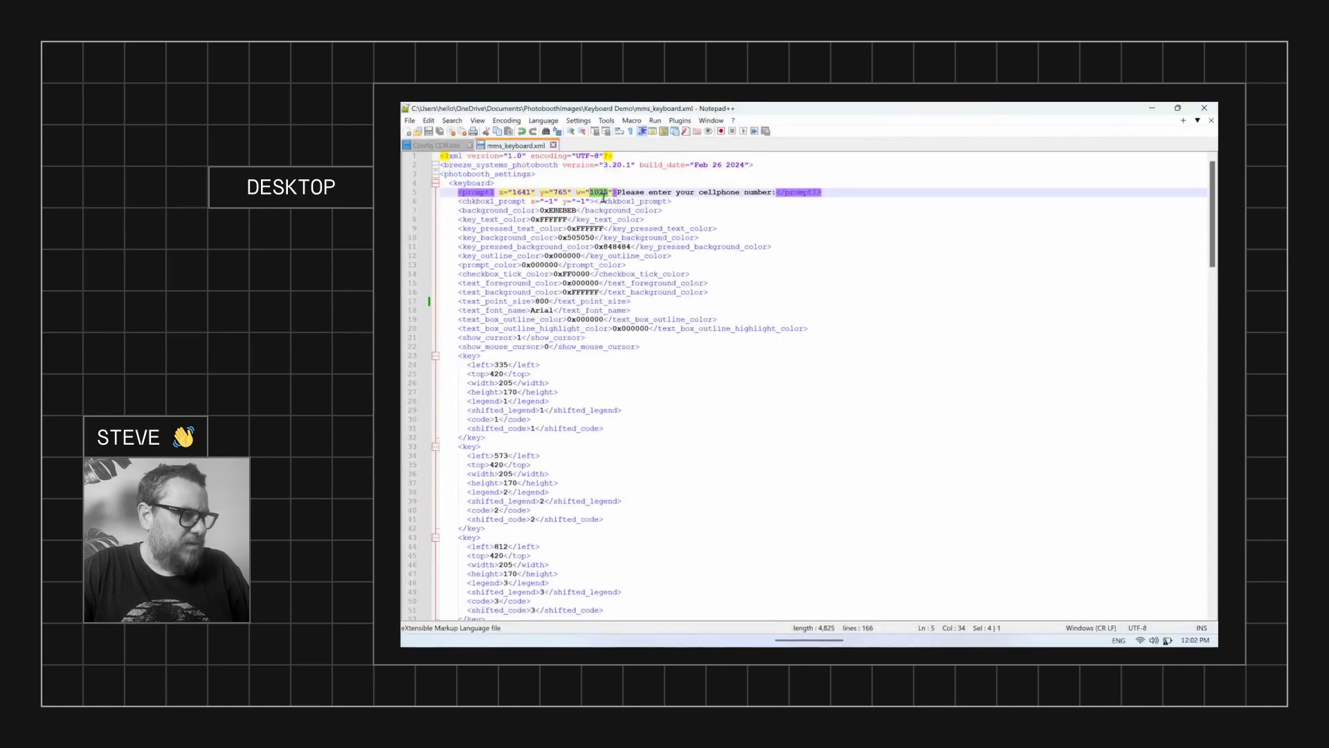
click(609, 194)
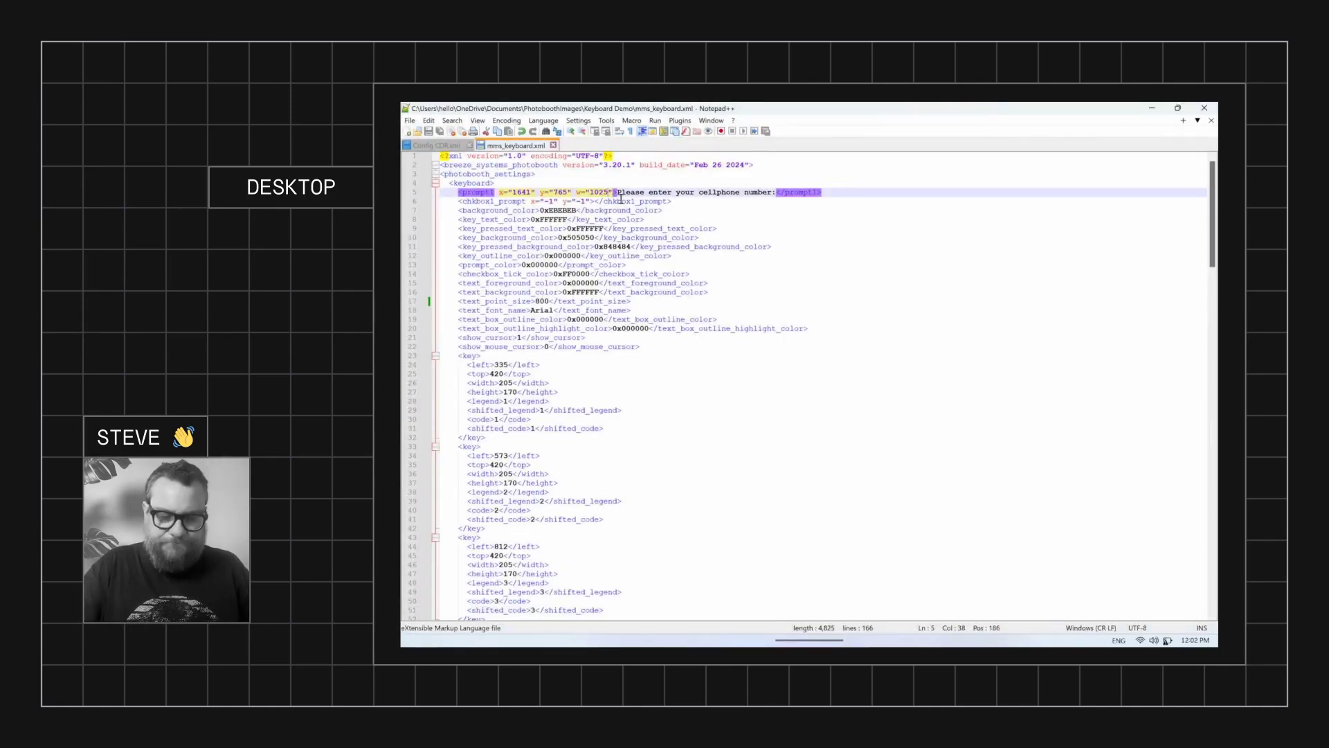
key(BackSpace)
key(BackSpace)
key(BackSpace)
key(BackSpace)
text(600)
key(ctrl+s)
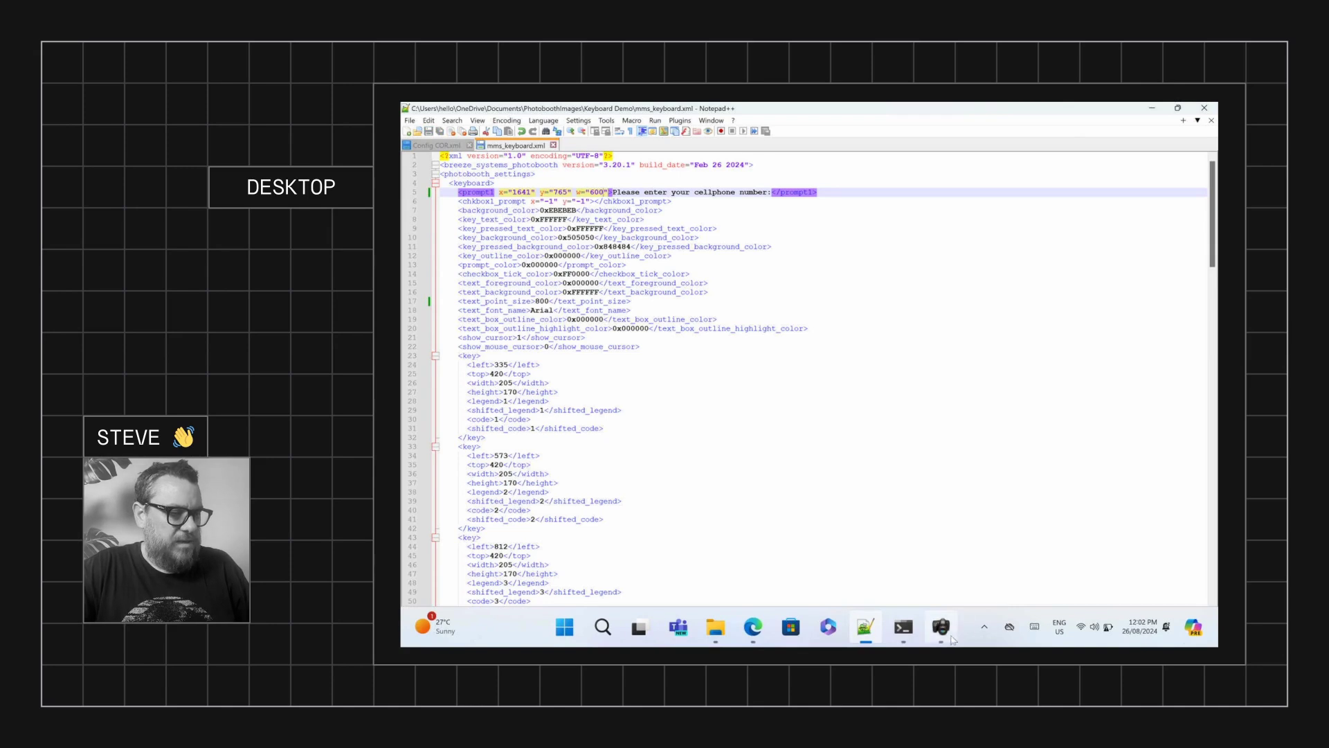
- Switch to DSLR Remote Pro, test the MMS/SMS keyboard with the number 23 in the 600-wide field, and exit the preview
click(950, 638)
click(869, 493)
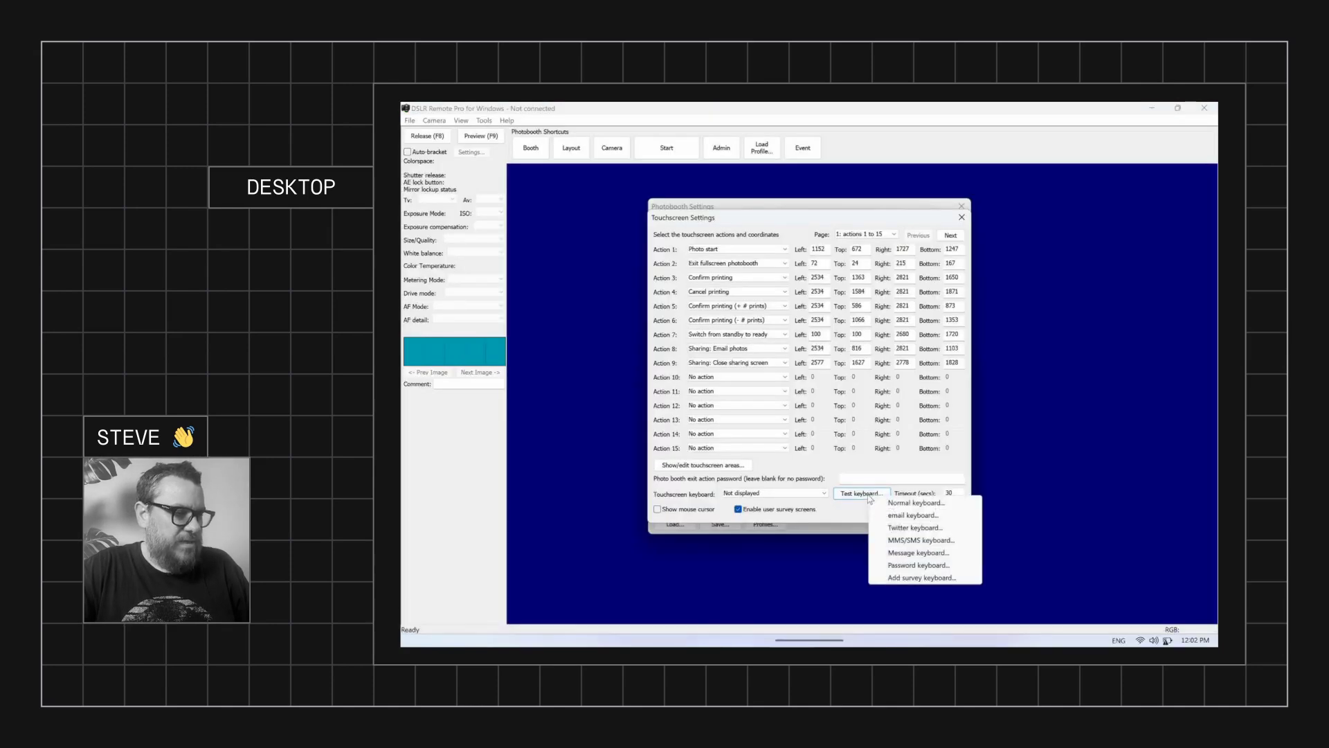
click(919, 542)
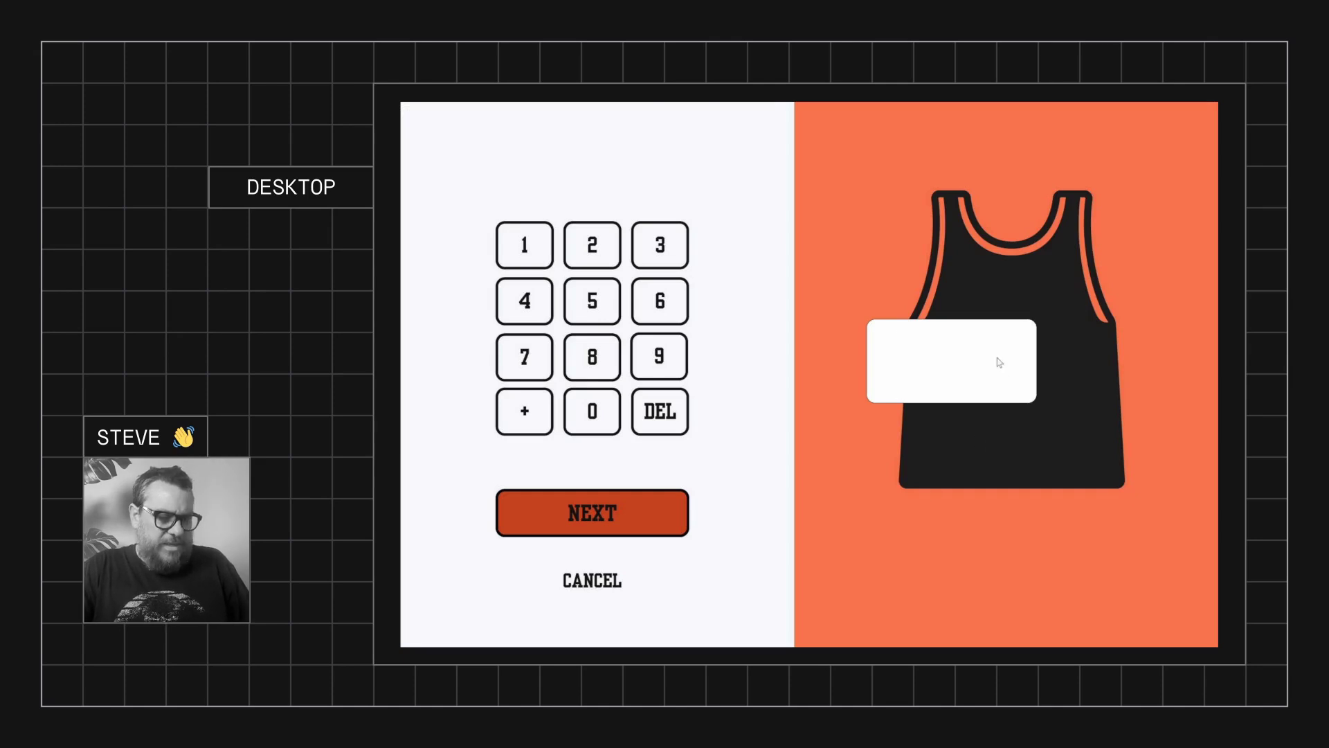
text(23)
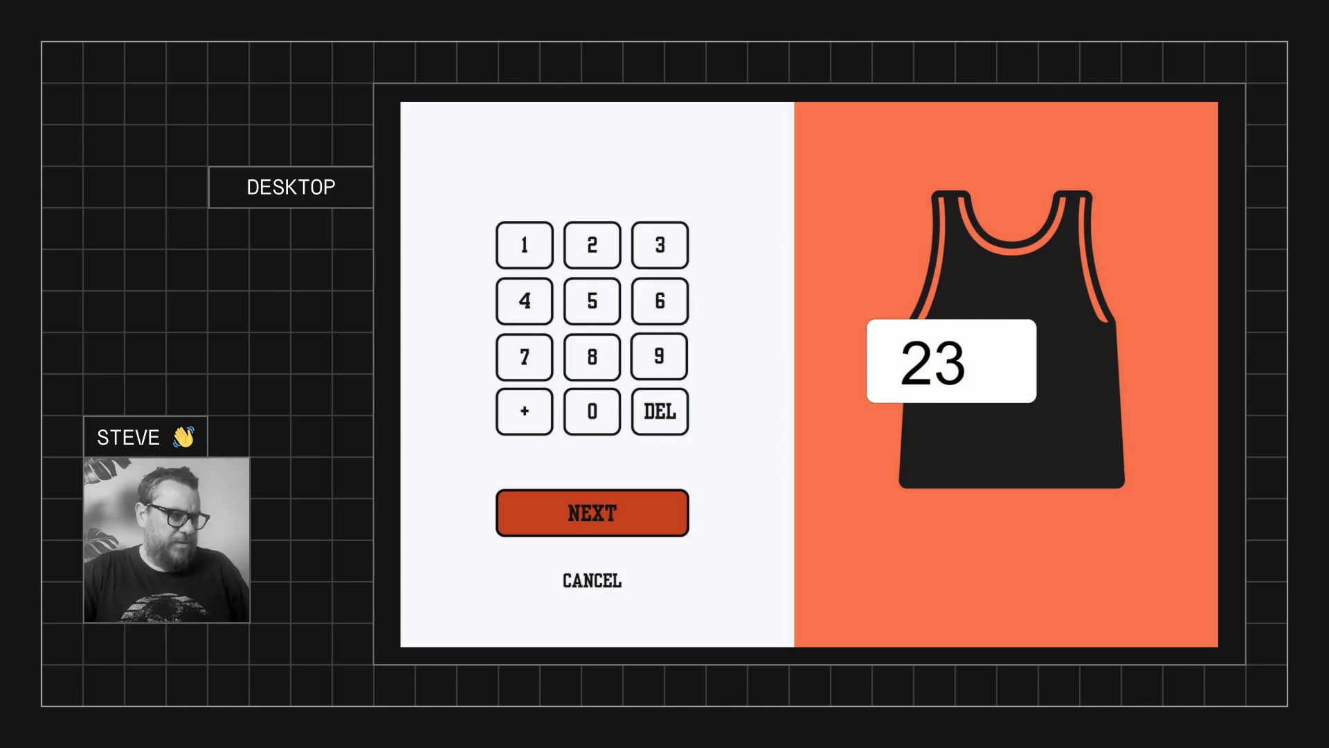
key(Escape)
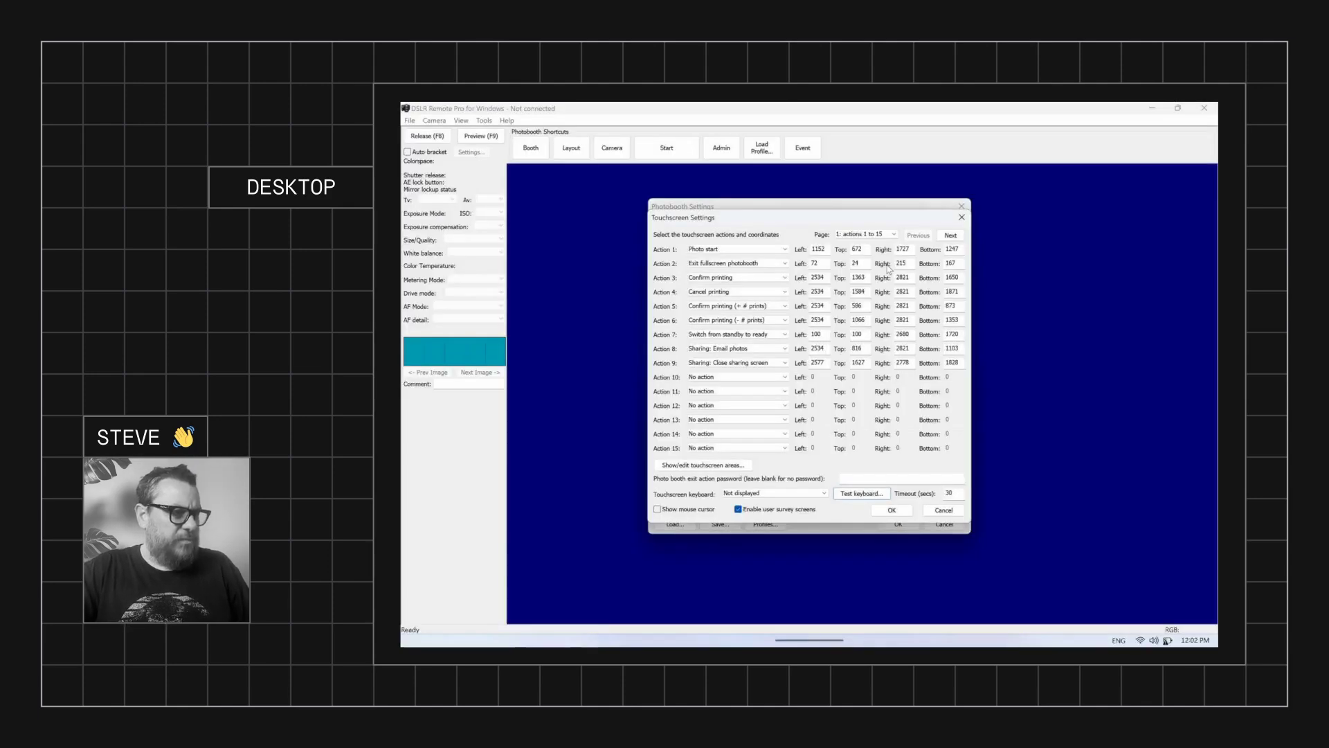
- Switch to Canva and narrow the blue rectangle on the singlet to about 406 px wide
mouse_move(829, 638)
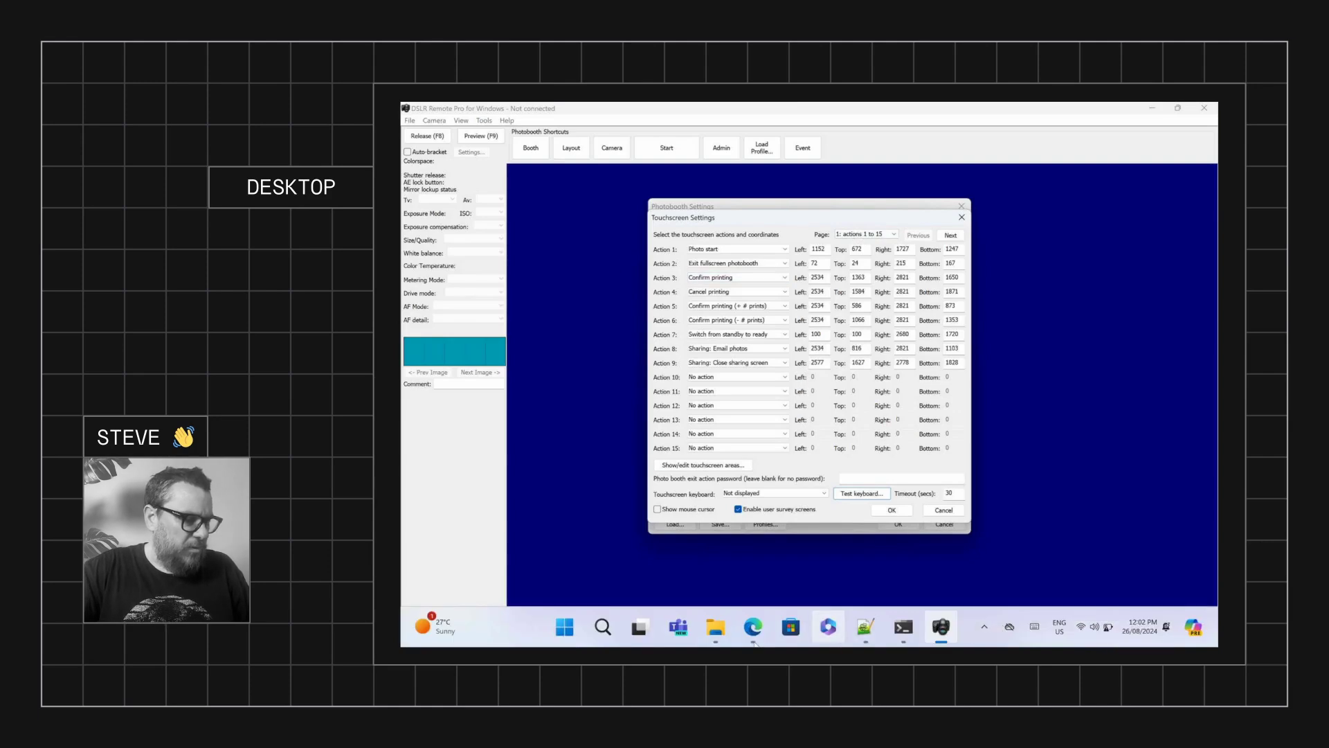
click(744, 637)
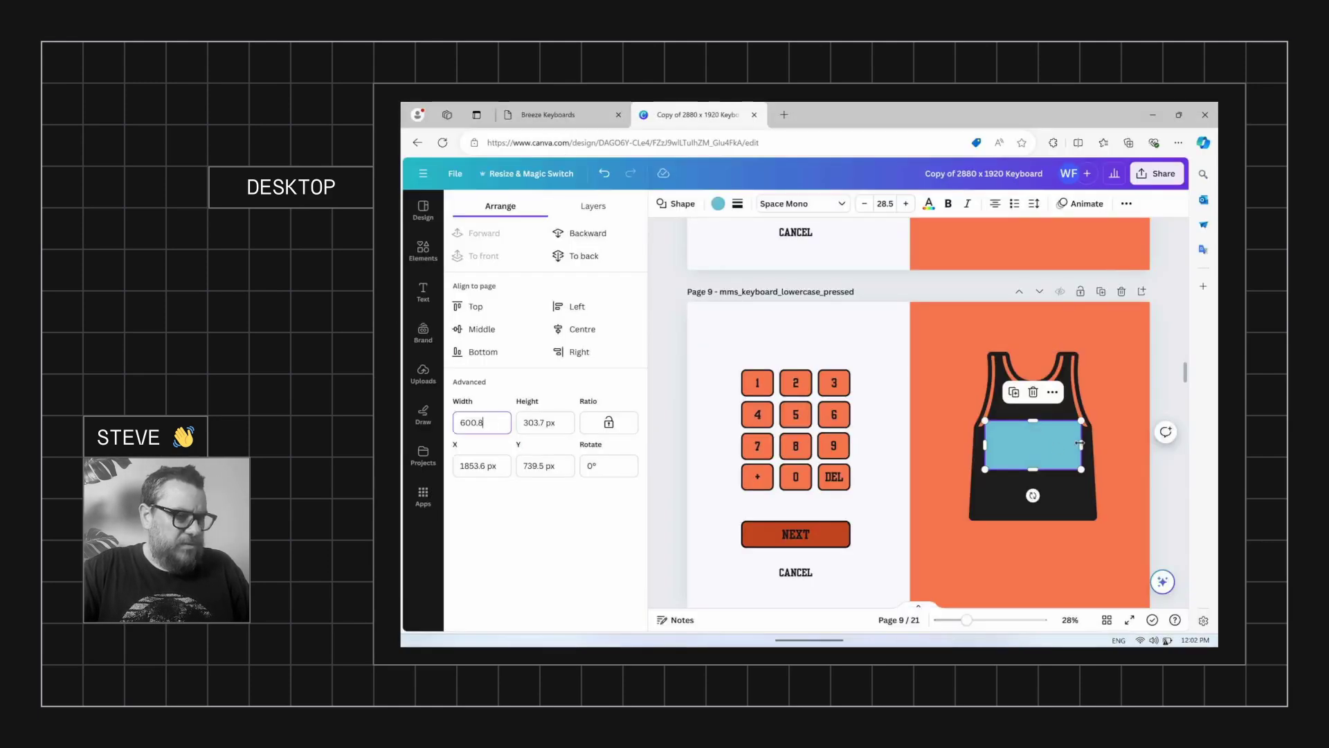
drag(1071, 441, 1049, 444)
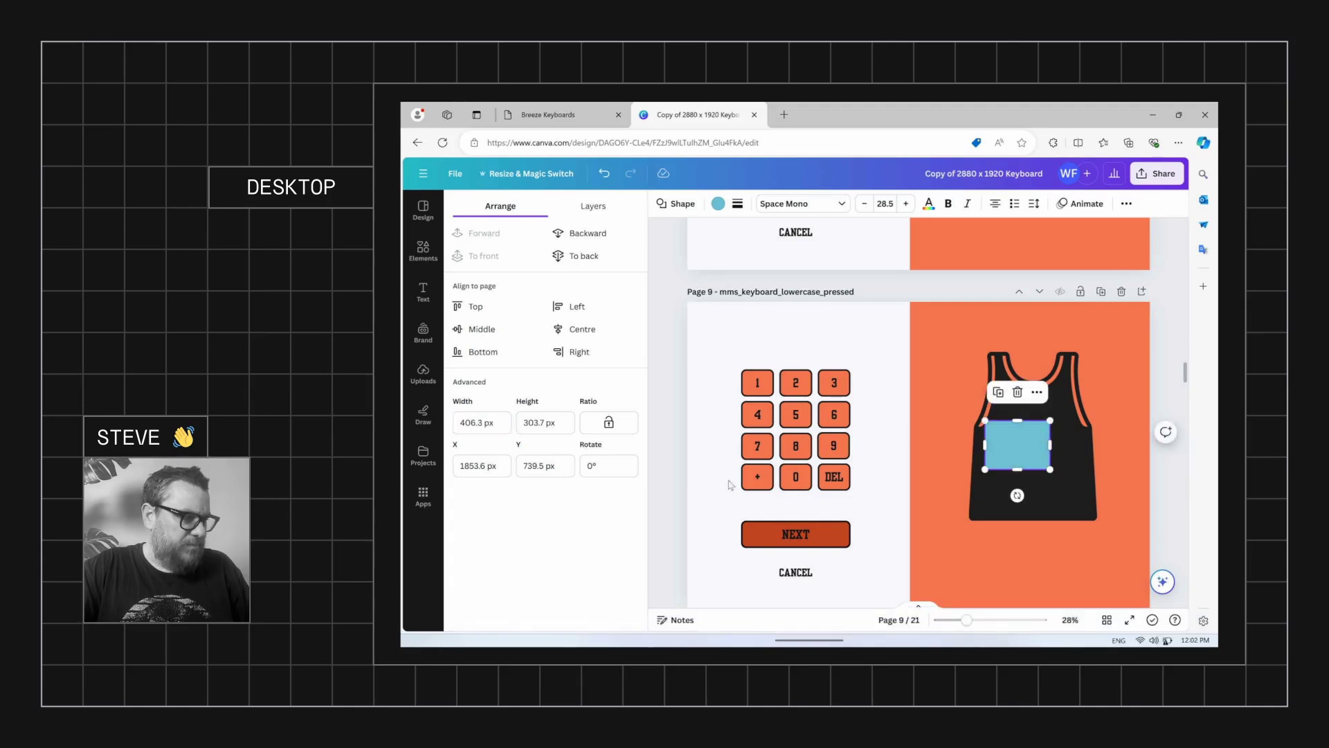
- Switch to Notepad++, set the prompt1 width (w) to 400, and save mms_keyboard.xml
click(866, 626)
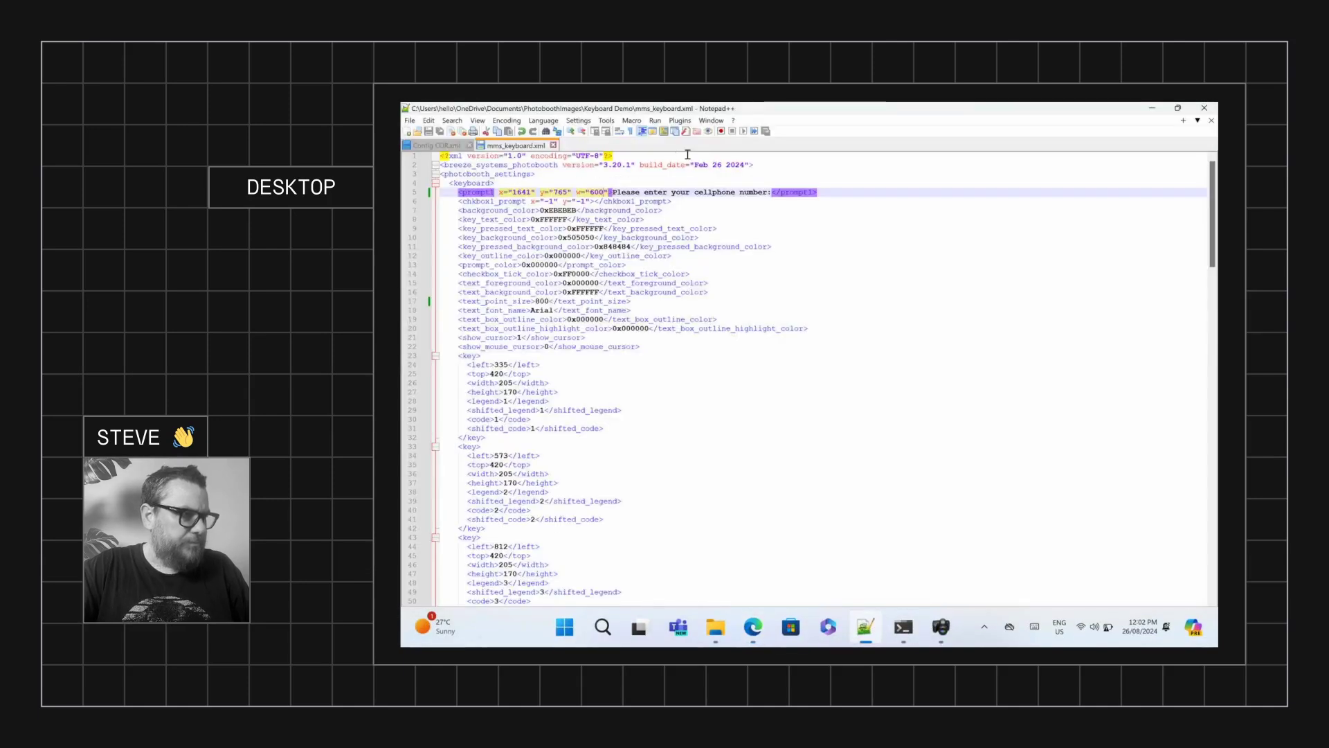
key(BackSpace)
text(4)
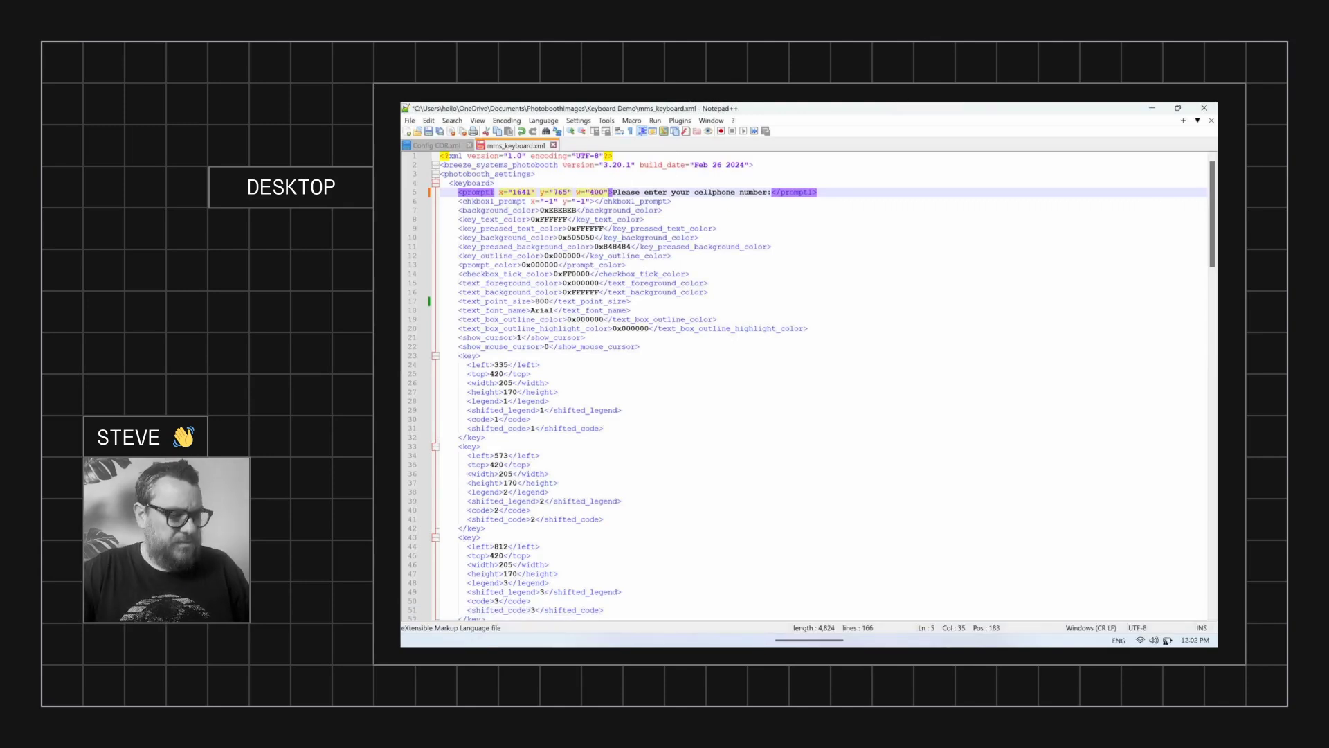
key(ctrl+s)
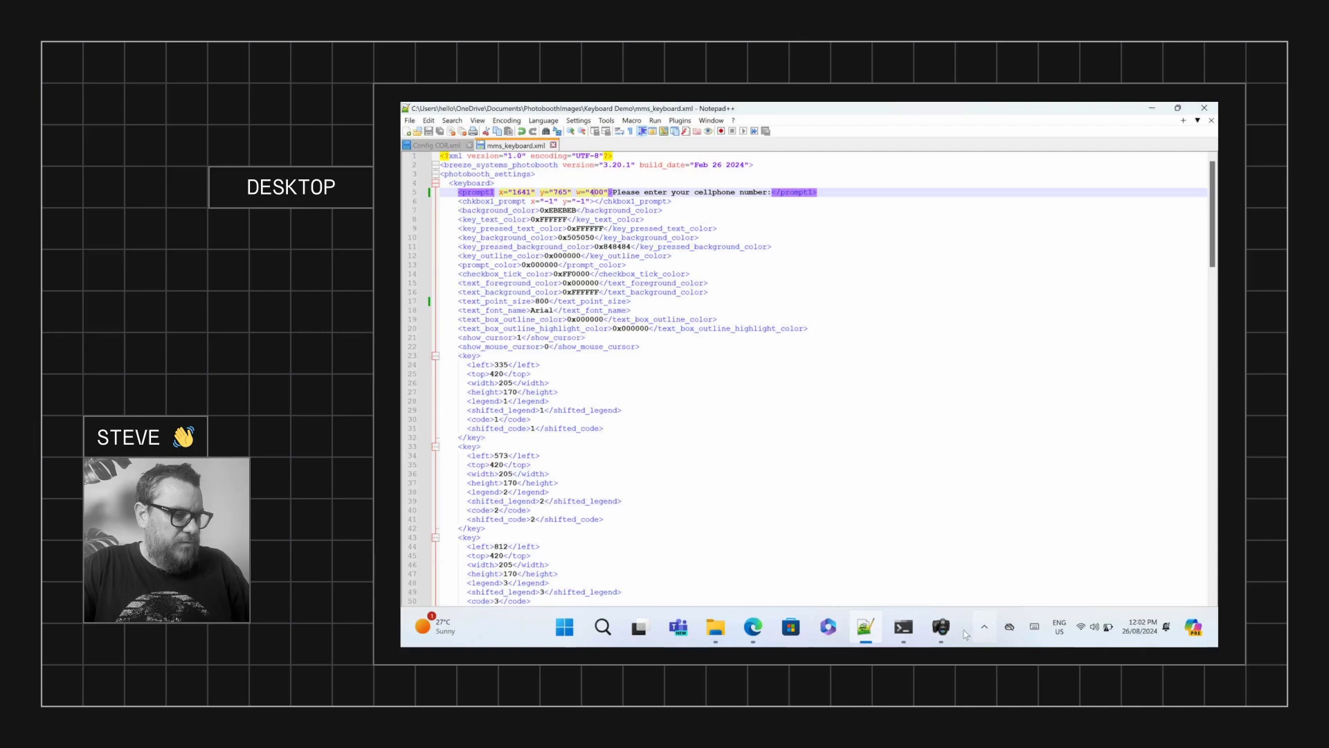
- Switch to DSLR Remote Pro, test the MMS/SMS keyboard with the number 23 in the 400-wide field, and exit the preview
click(948, 635)
click(862, 493)
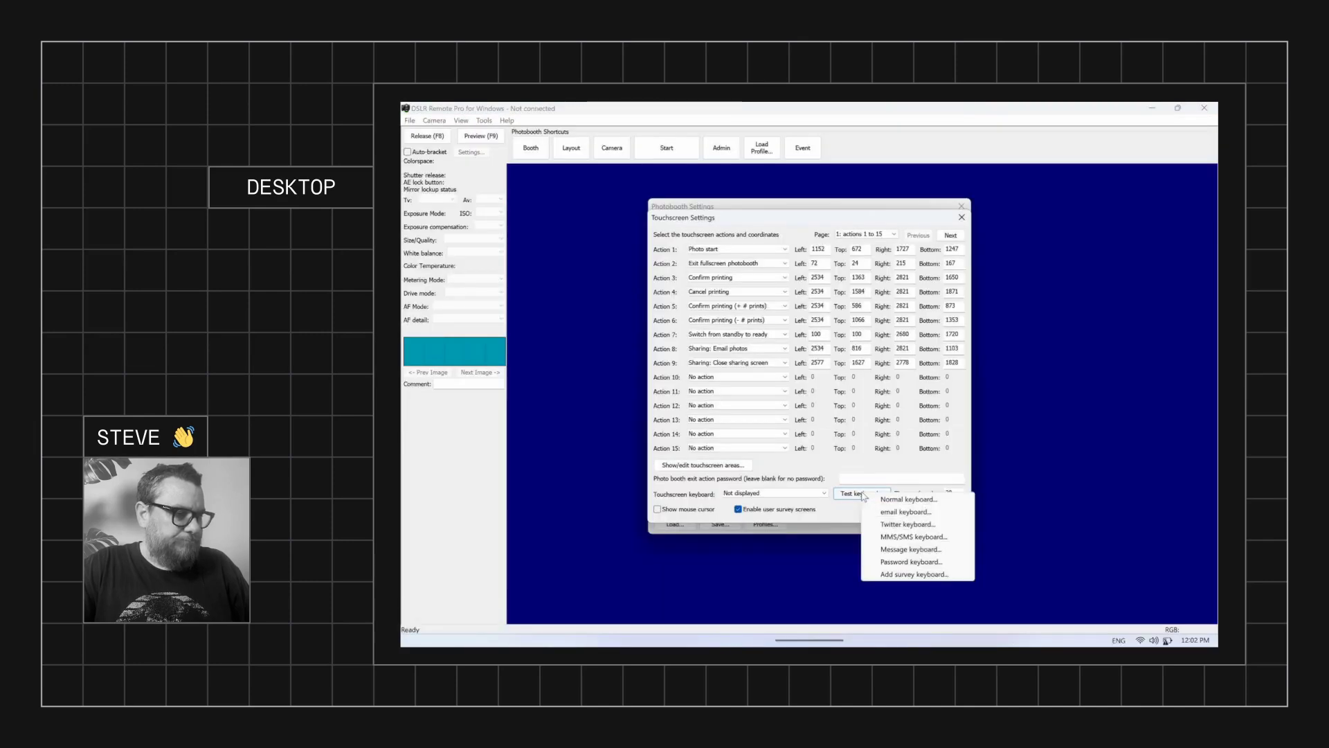
click(920, 537)
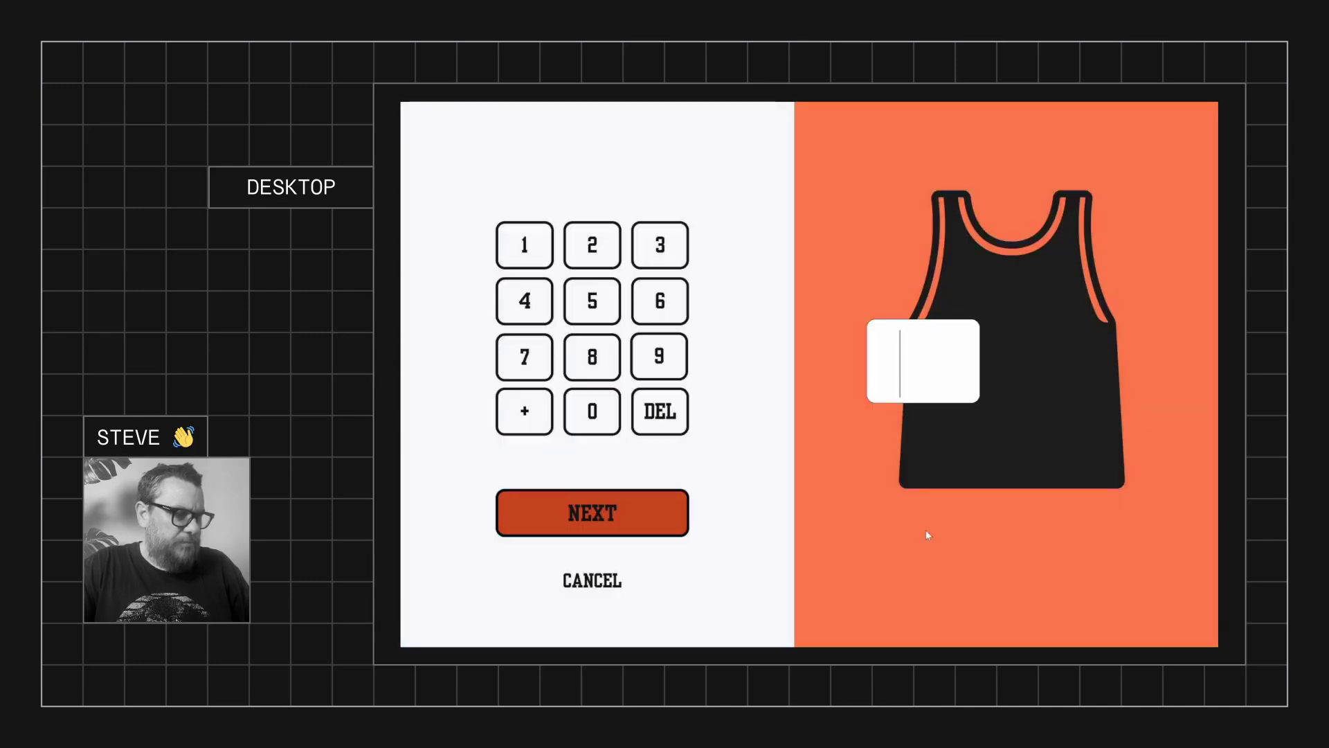
text(23)
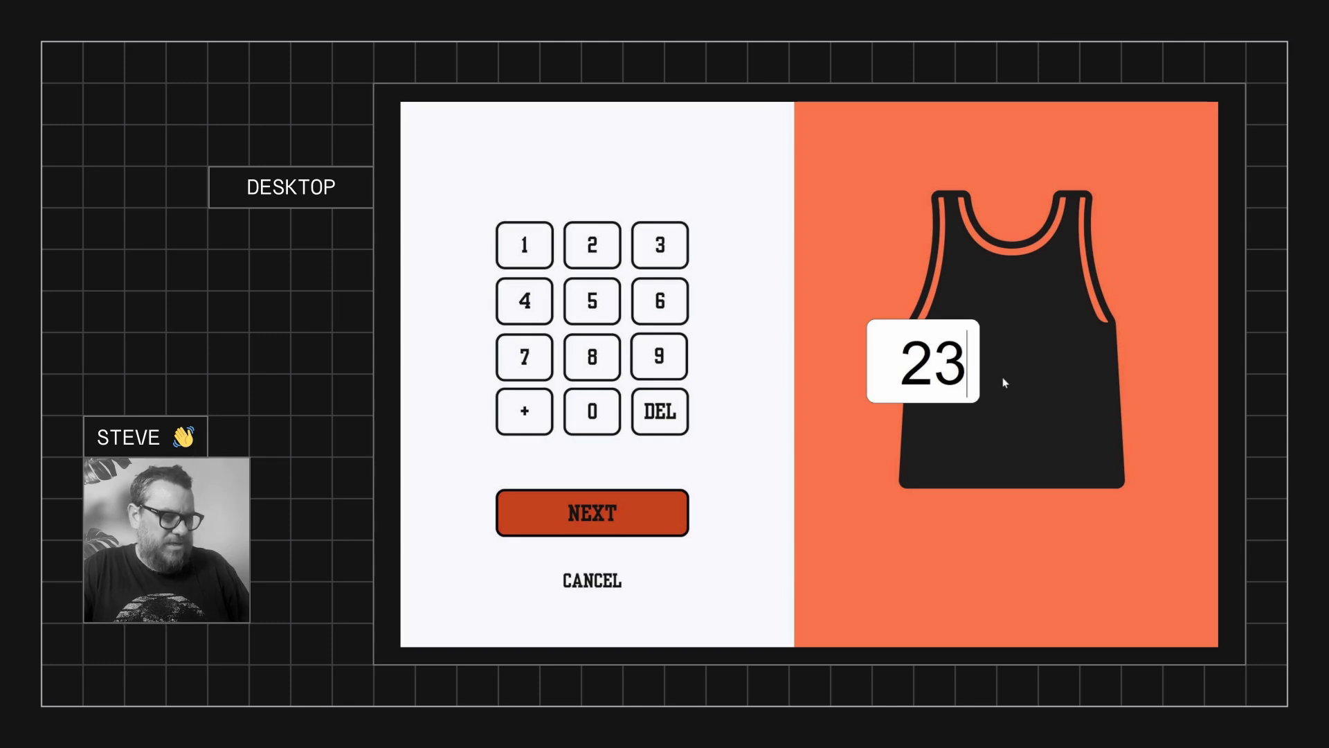
key(Escape)
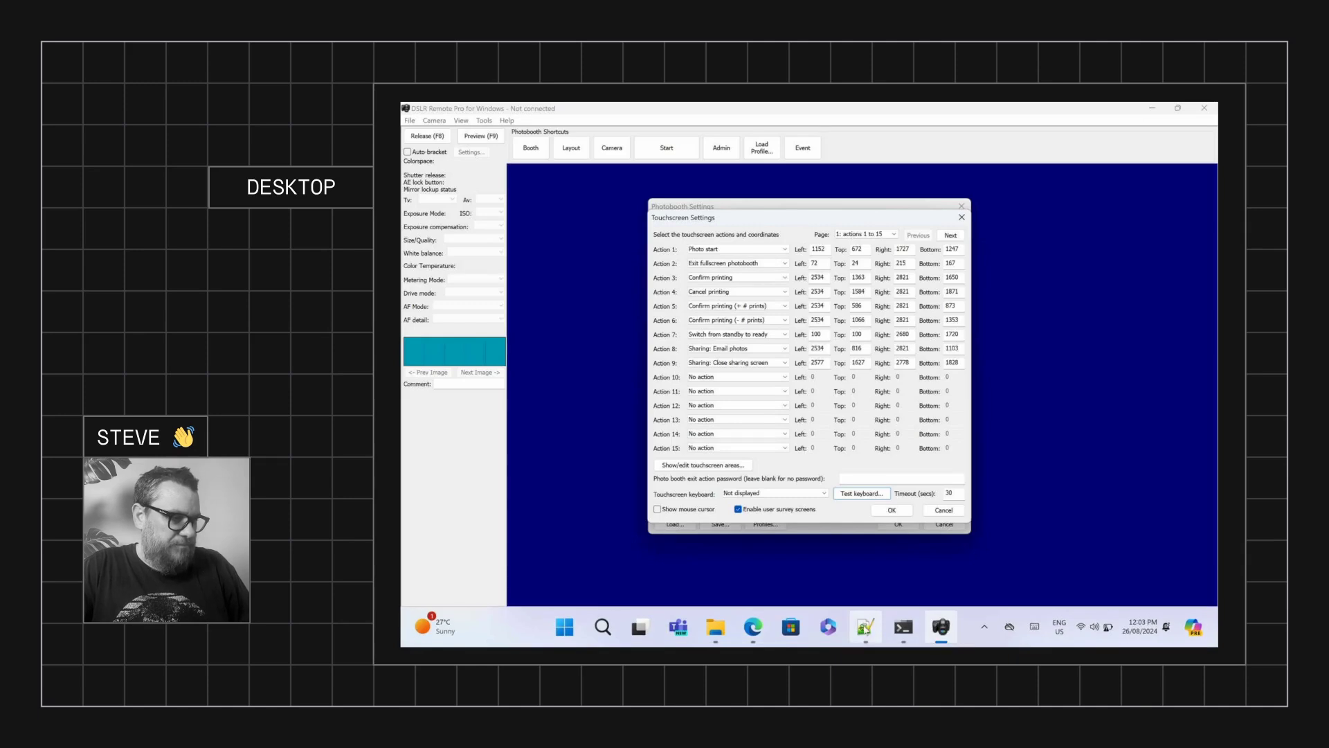
- Switch to Notepad++, set the prompt1 width (w) to 430, and save mms_keyboard.xml
click(865, 627)
key(Right)
key(BackSpace)
text(3)
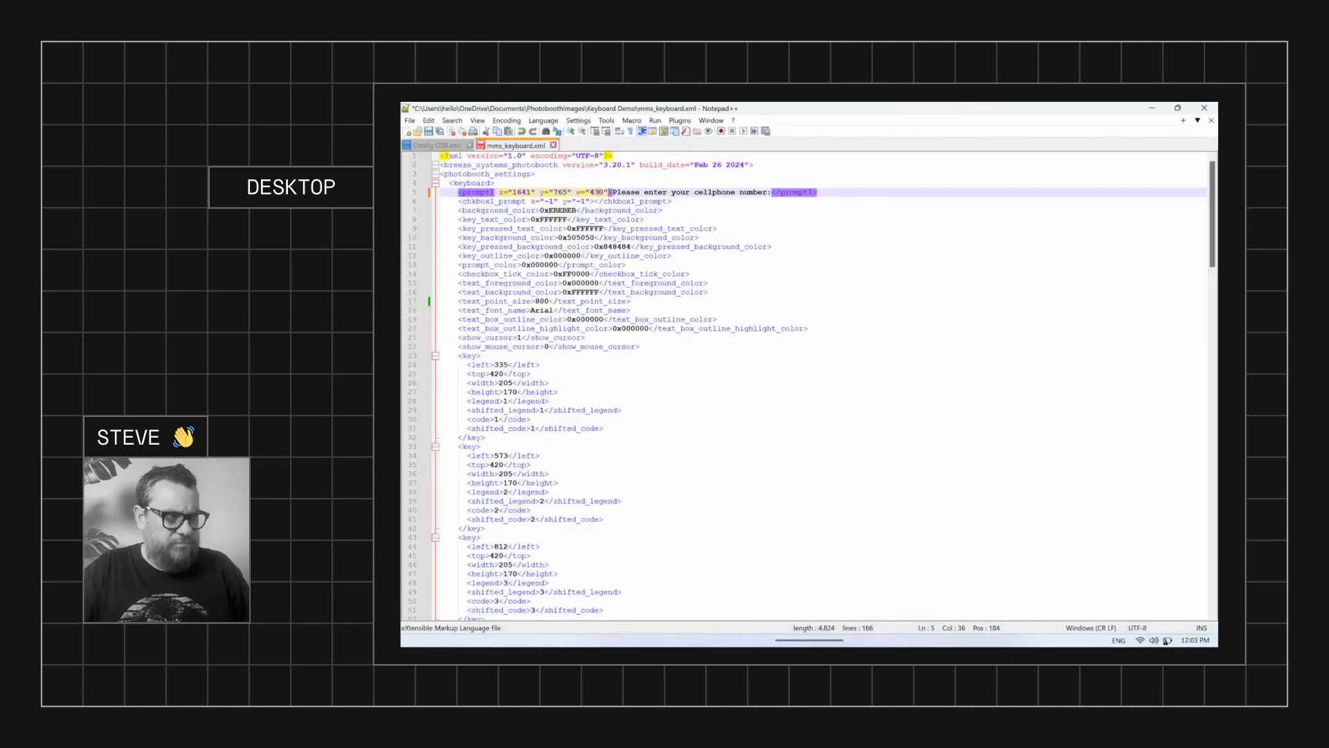
key(ctrl+s)
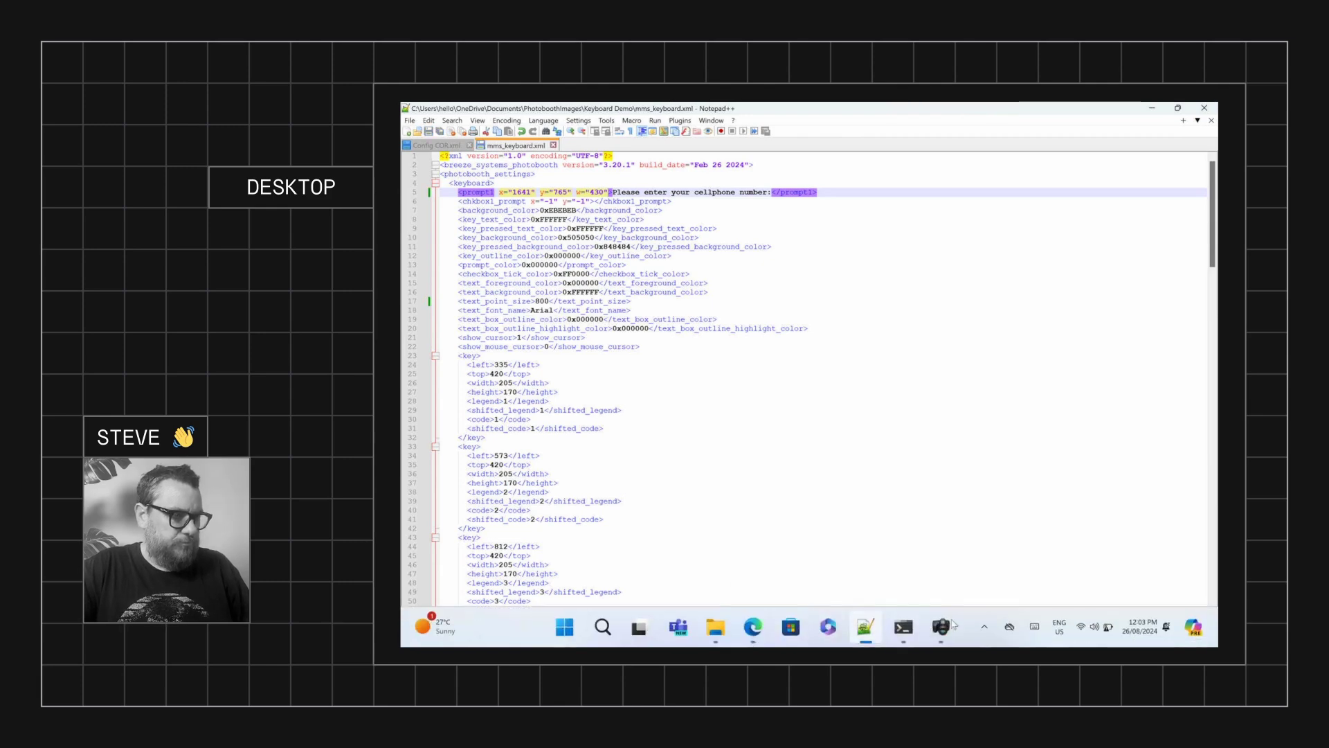
- Switch to DSLR Remote Pro, test the MMS/SMS keyboard with the number 23 in the 430-wide field, and exit the preview
click(941, 627)
click(862, 493)
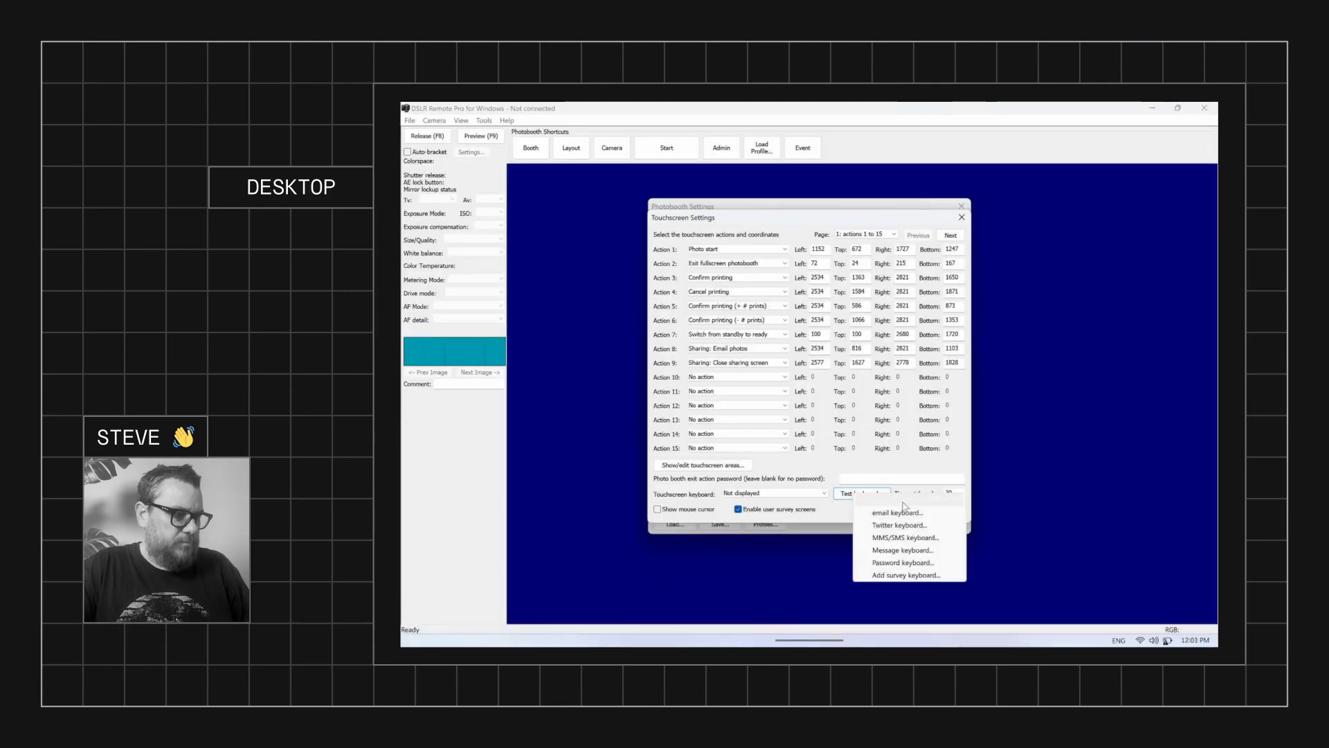
click(900, 538)
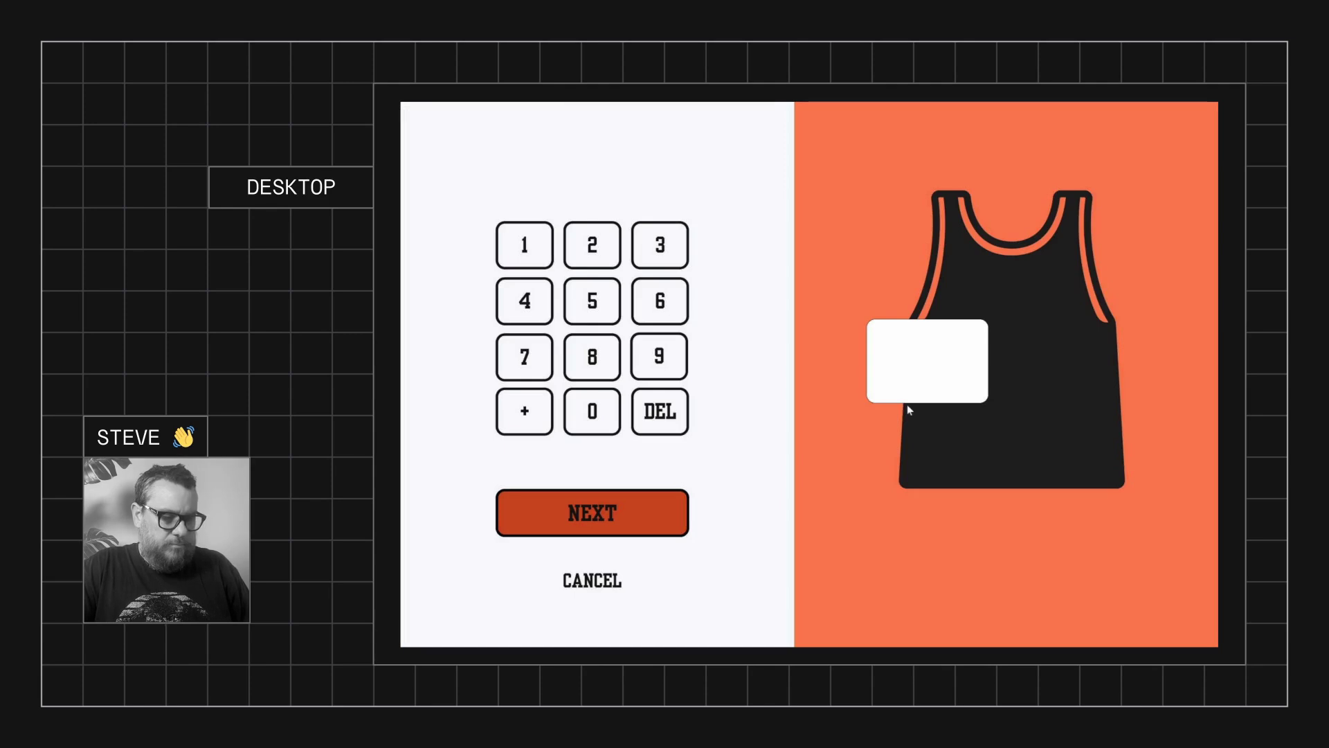
text(23)
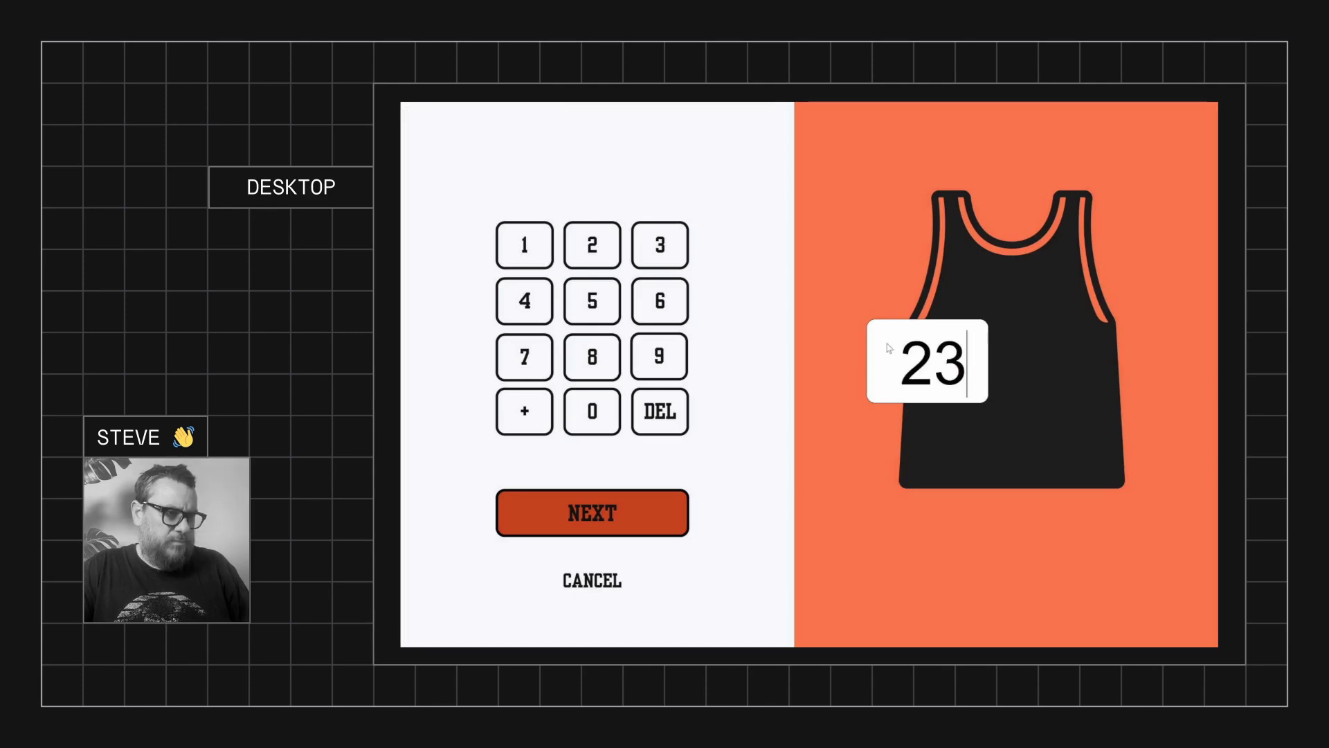
key(Escape)
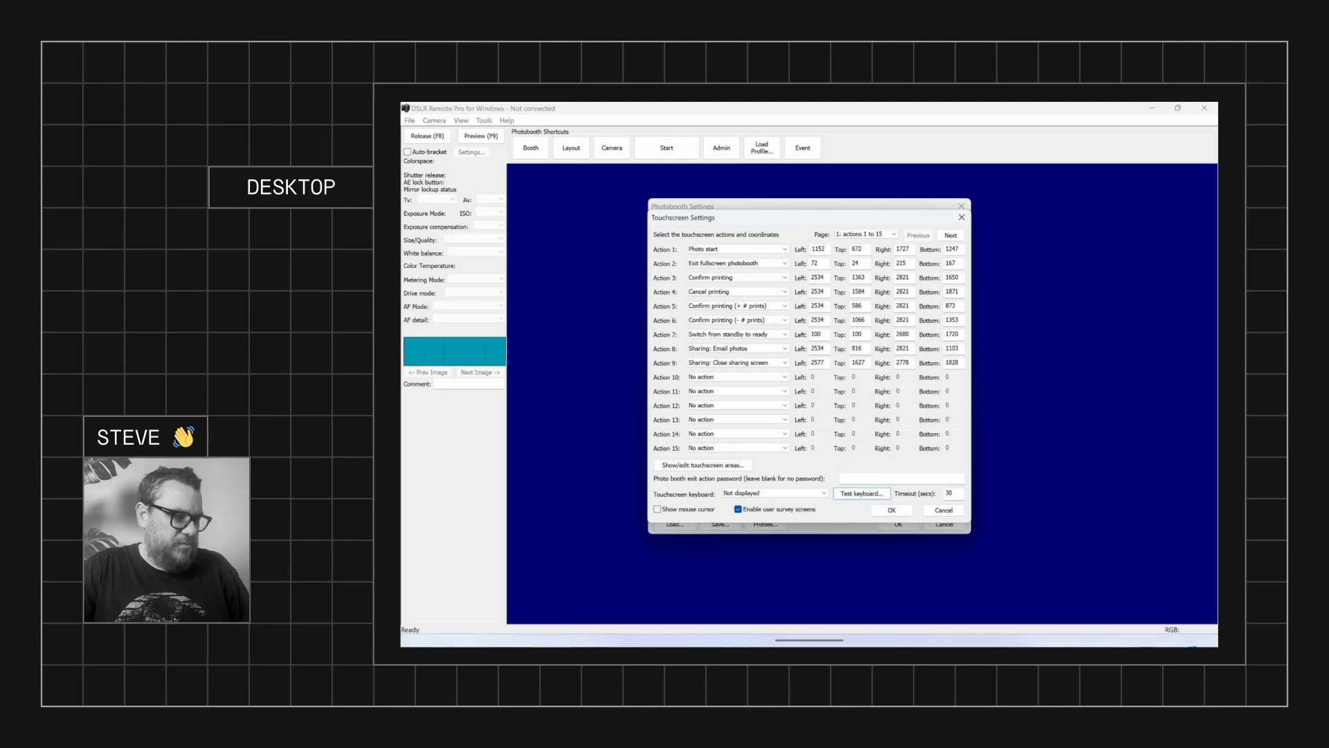
- Switch to Notepad++, set the prompt1 width (w) to 450, and save mms_keyboard.xml
mouse_move(950, 641)
click(866, 627)
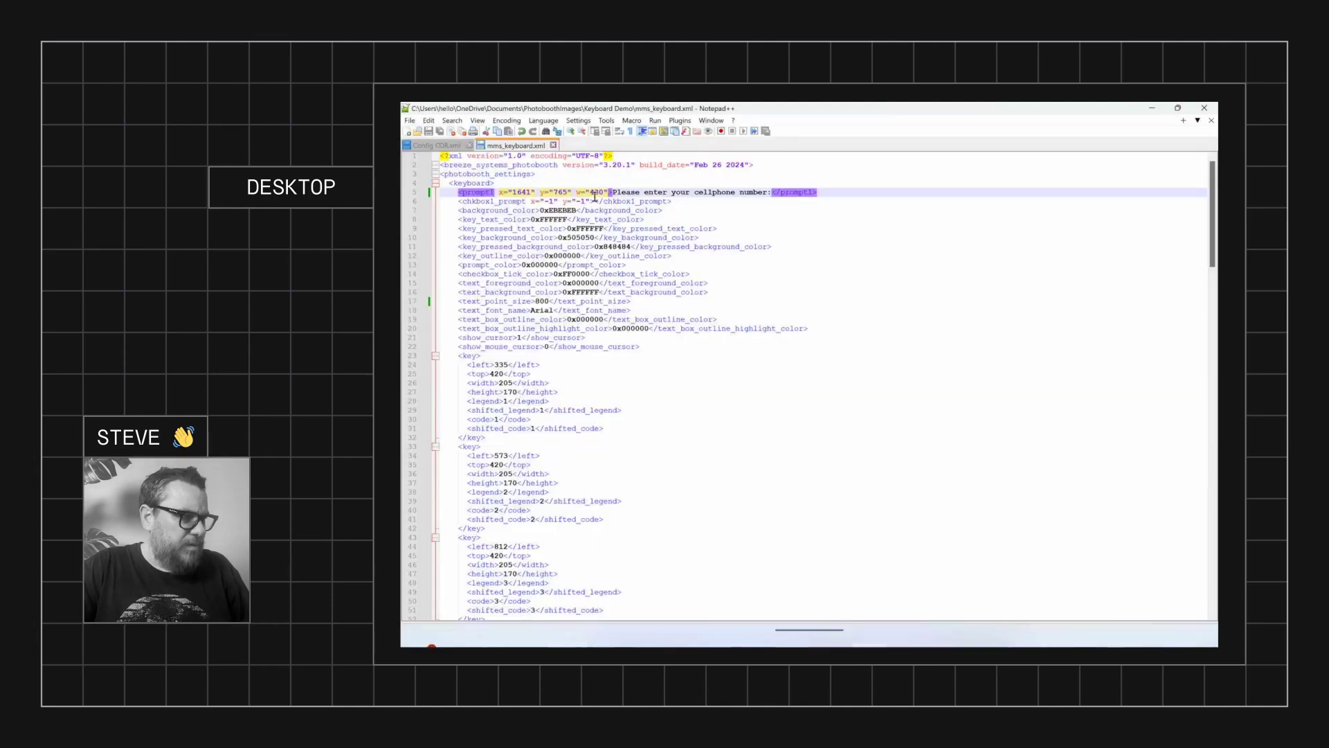
key(BackSpace)
text(5)
key(ctrl+s)
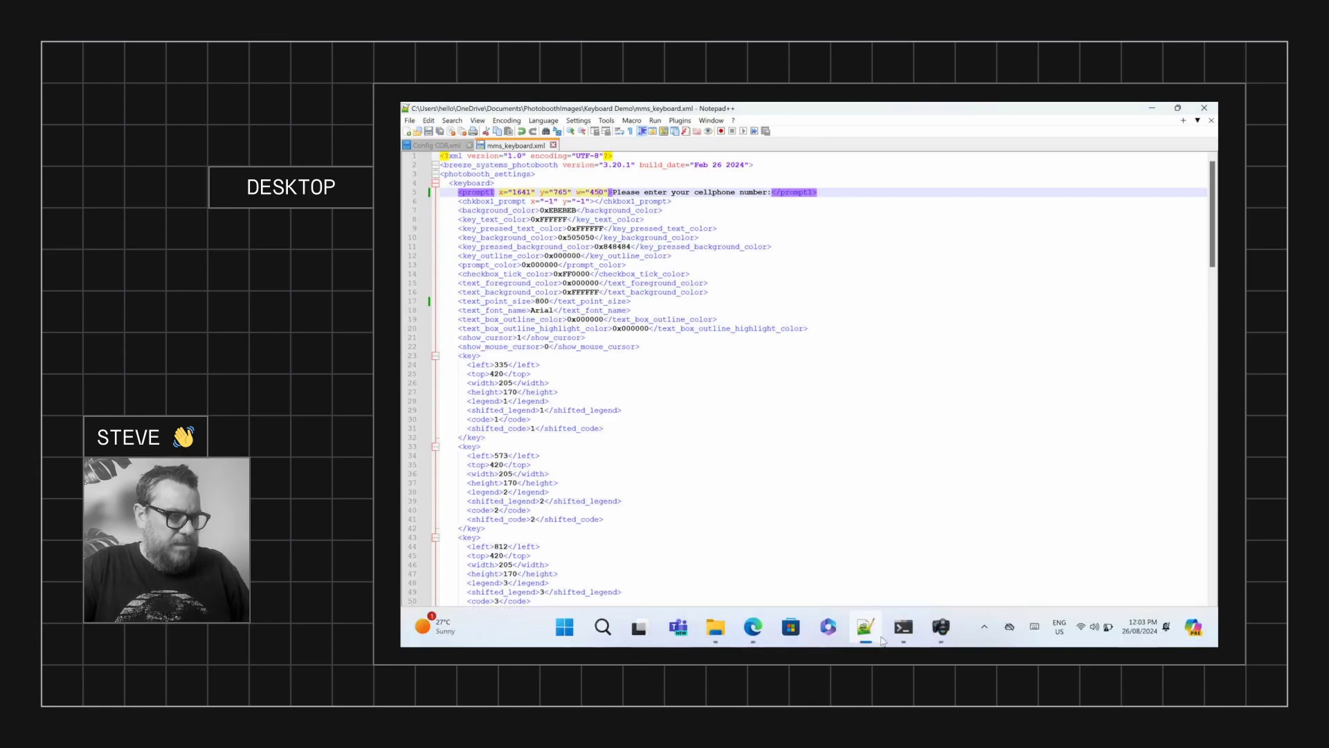
- Switch to DSLR Remote Pro, test the MMS/SMS keyboard with the number 23 in the 450-wide field, and exit the preview
click(943, 627)
click(862, 493)
click(894, 539)
text(23)
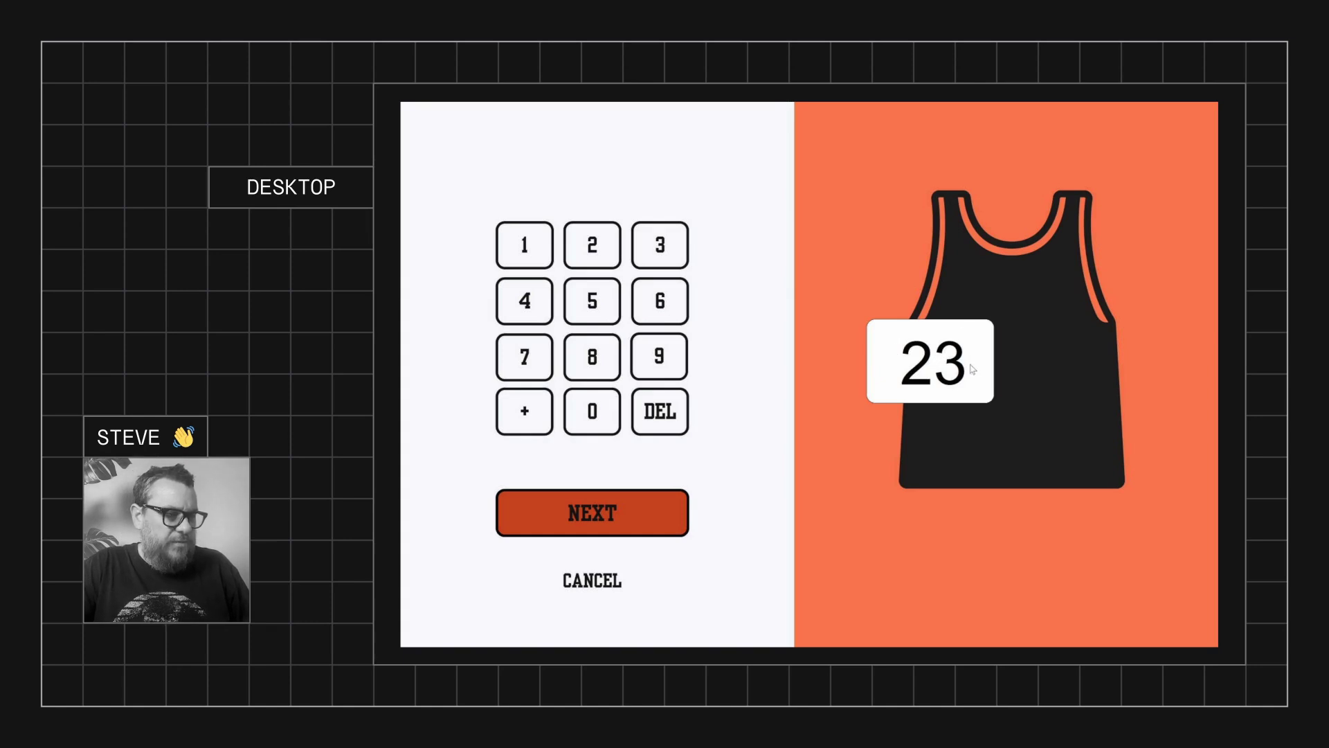
key(Escape)
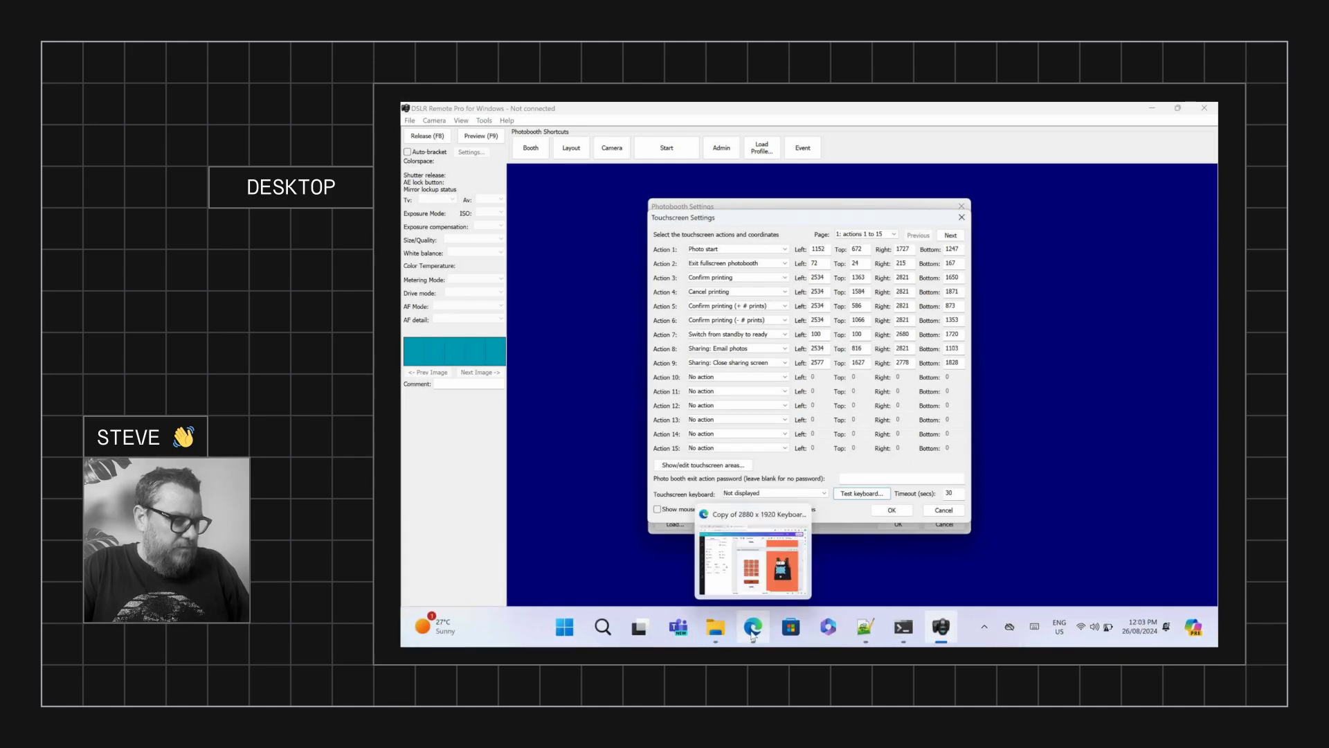
- Switch to Canva, set the blue rectangle's width to 450 px, and centre it on the singlet at about X 1929, Y 743 px
click(753, 627)
click(501, 422)
text(450)
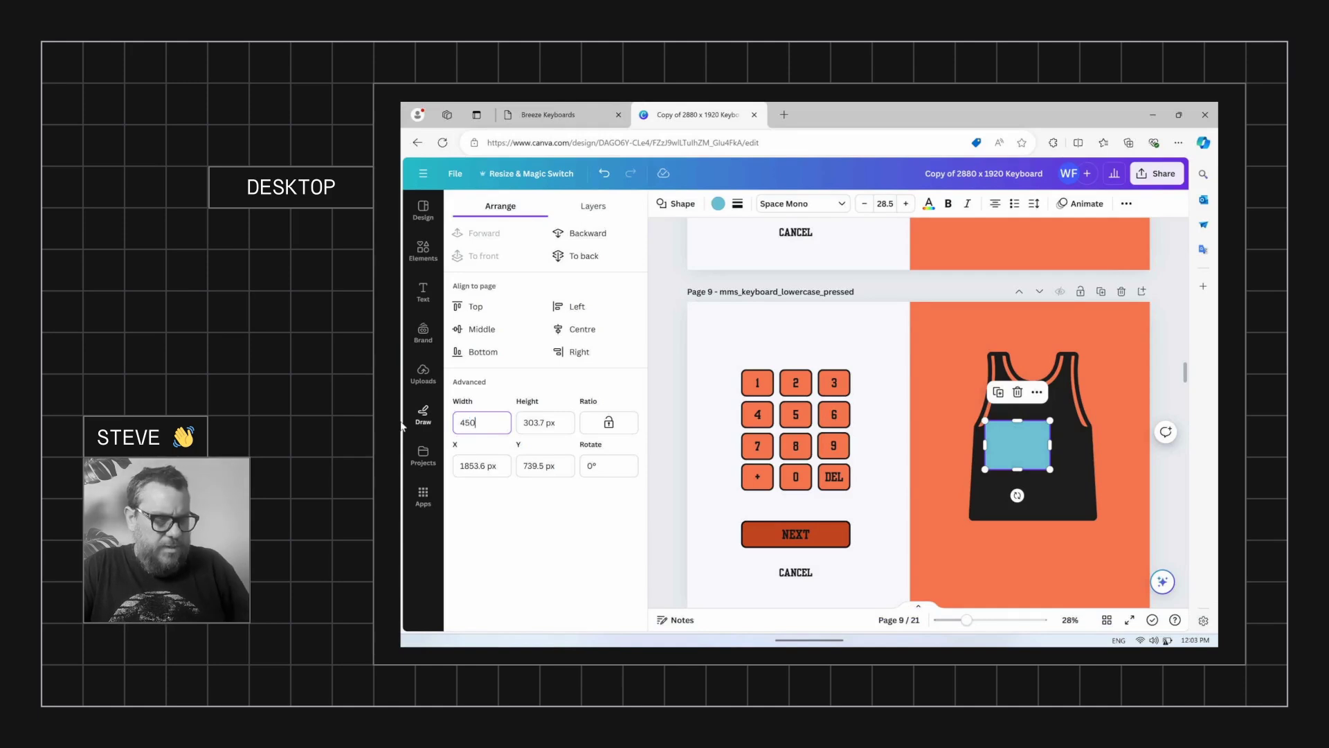
key(Tab)
click(1015, 440)
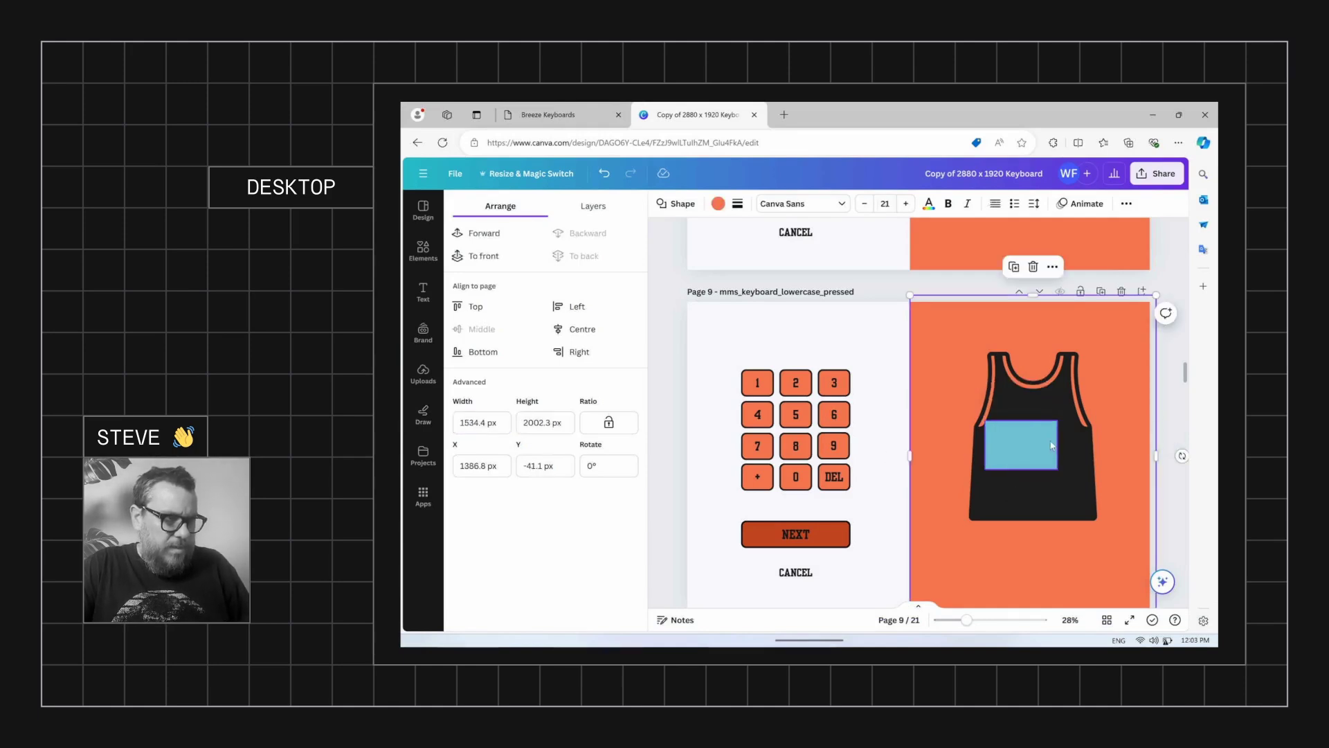
click(1015, 440)
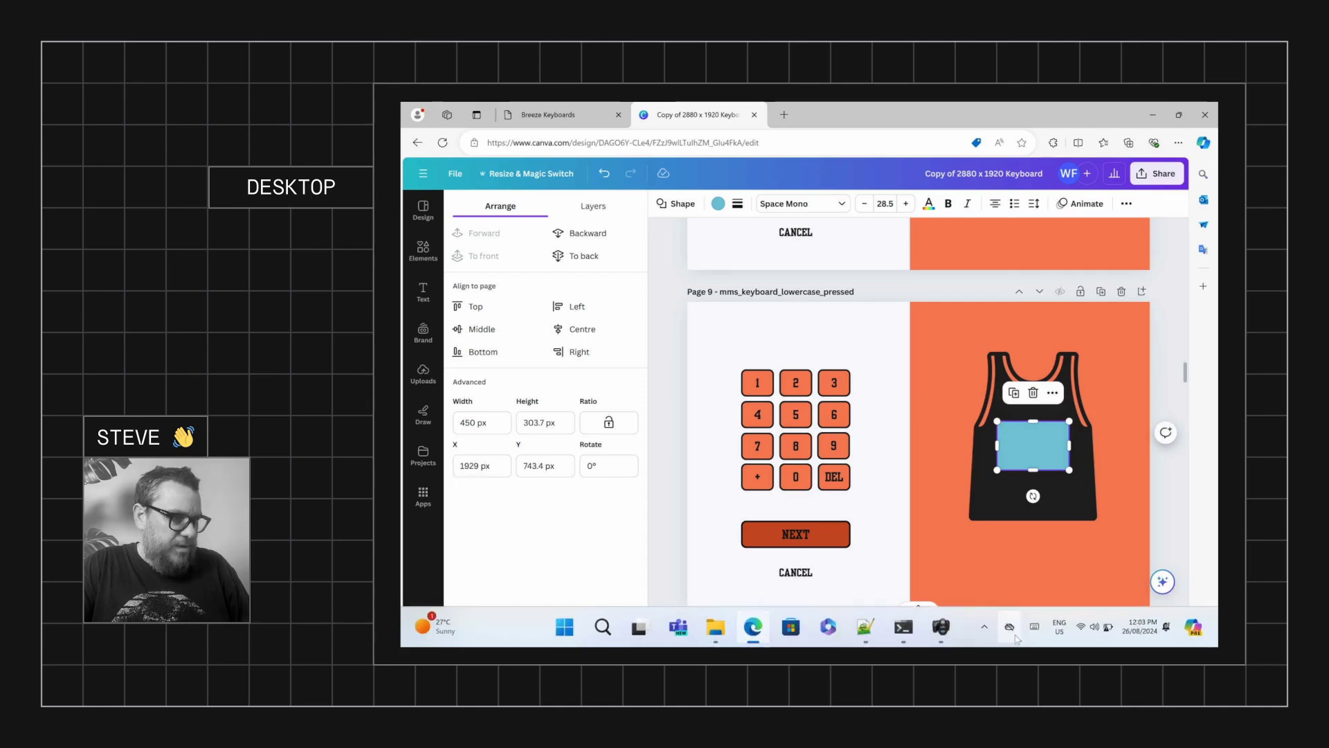
- Switch to Notepad++, set the prompt1 x position to 1921, and save mms_keyboard.xml
click(865, 626)
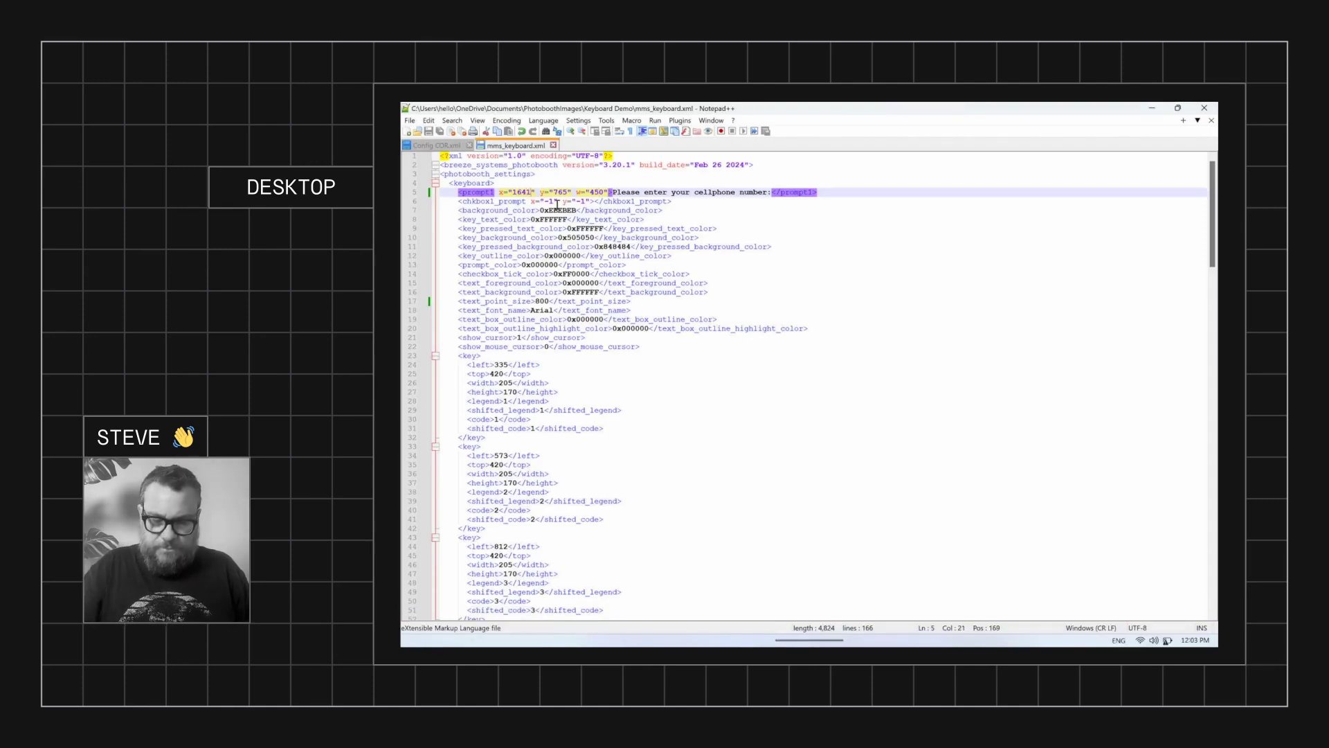
key(BackSpace)
key(BackSpace)
key(BackSpace)
key(BackSpace)
text(1921)
key(ctrl+s)
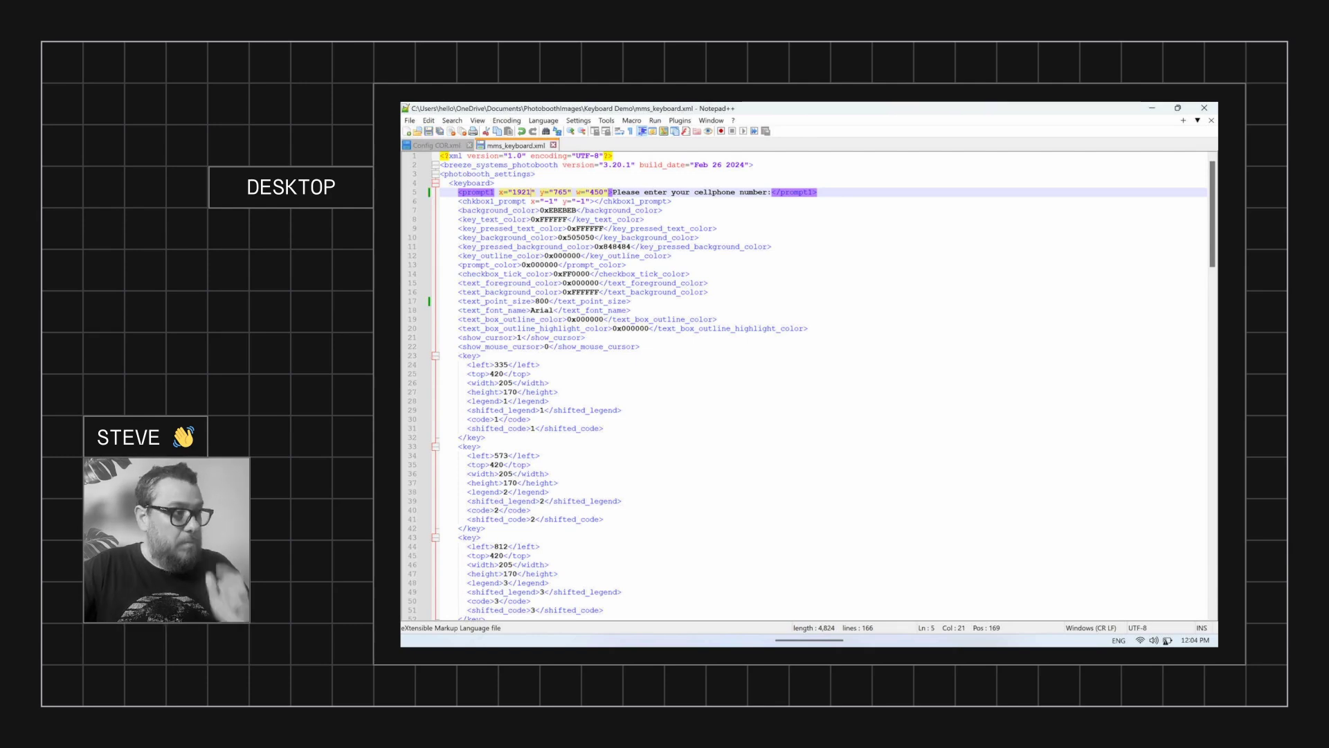
- Switch to DSLR Remote Pro, test the repositioned number field in the MMS/SMS keyboard with 23, and exit the preview
mouse_move(630, 646)
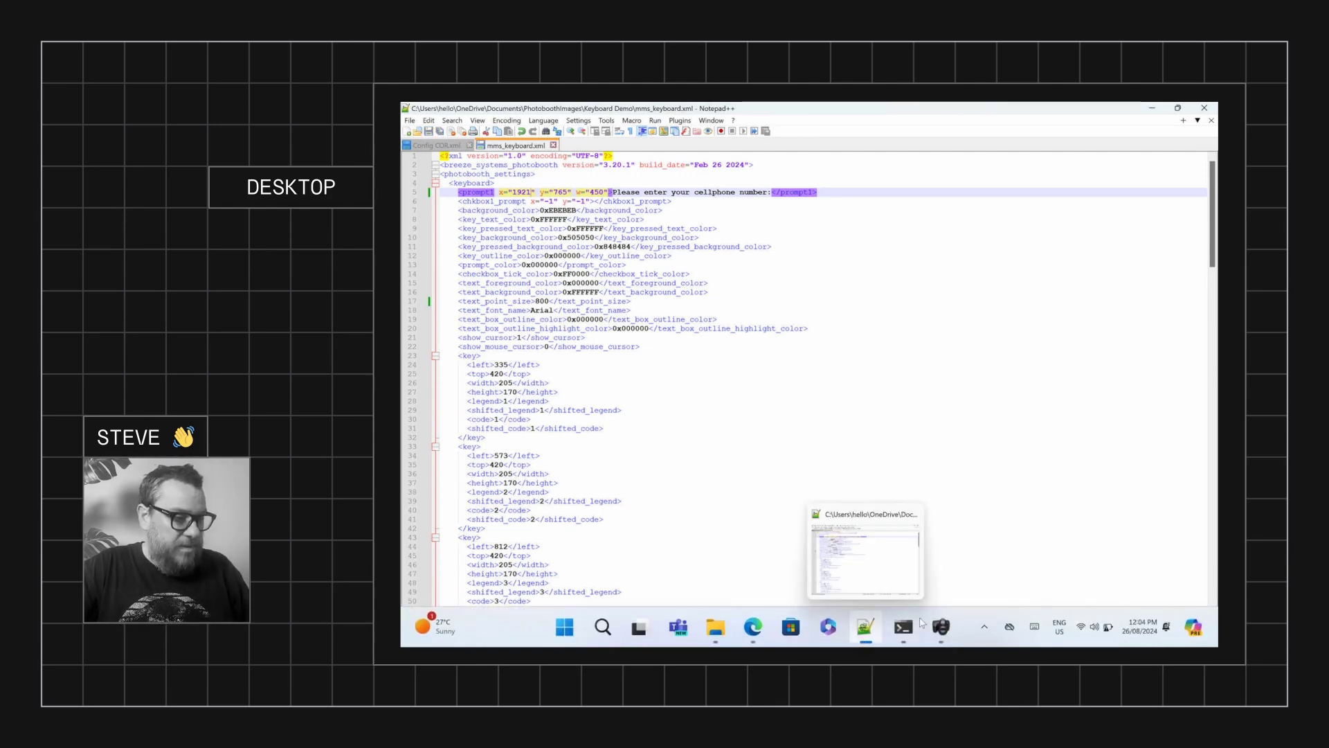
click(941, 627)
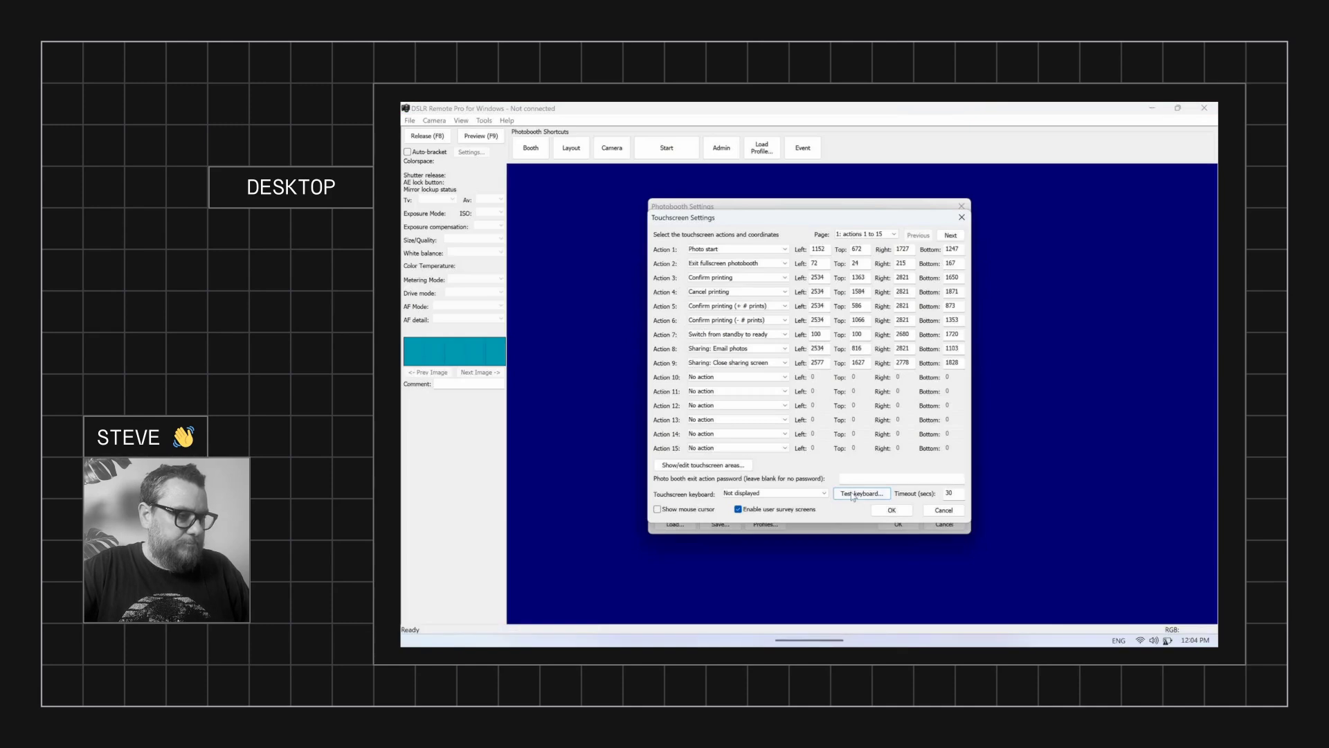
click(865, 493)
click(901, 537)
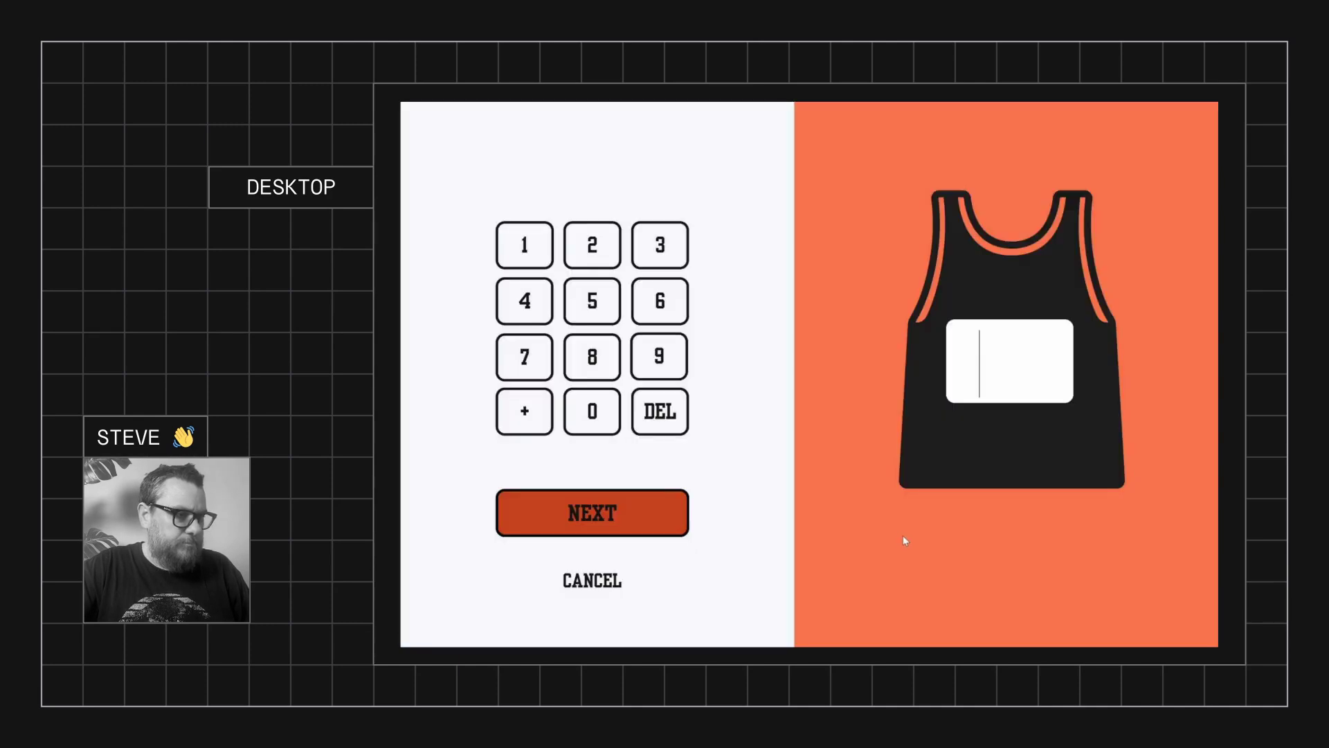
text(23)
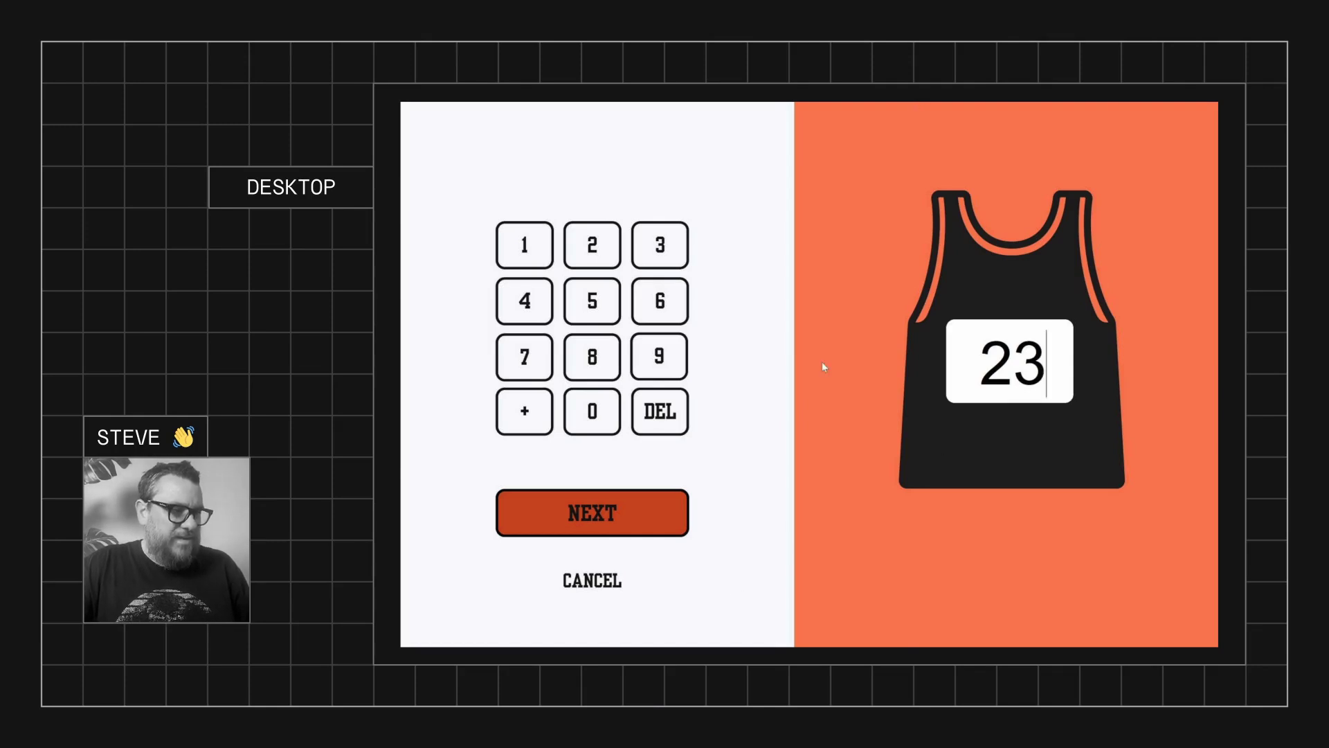
key(Escape)
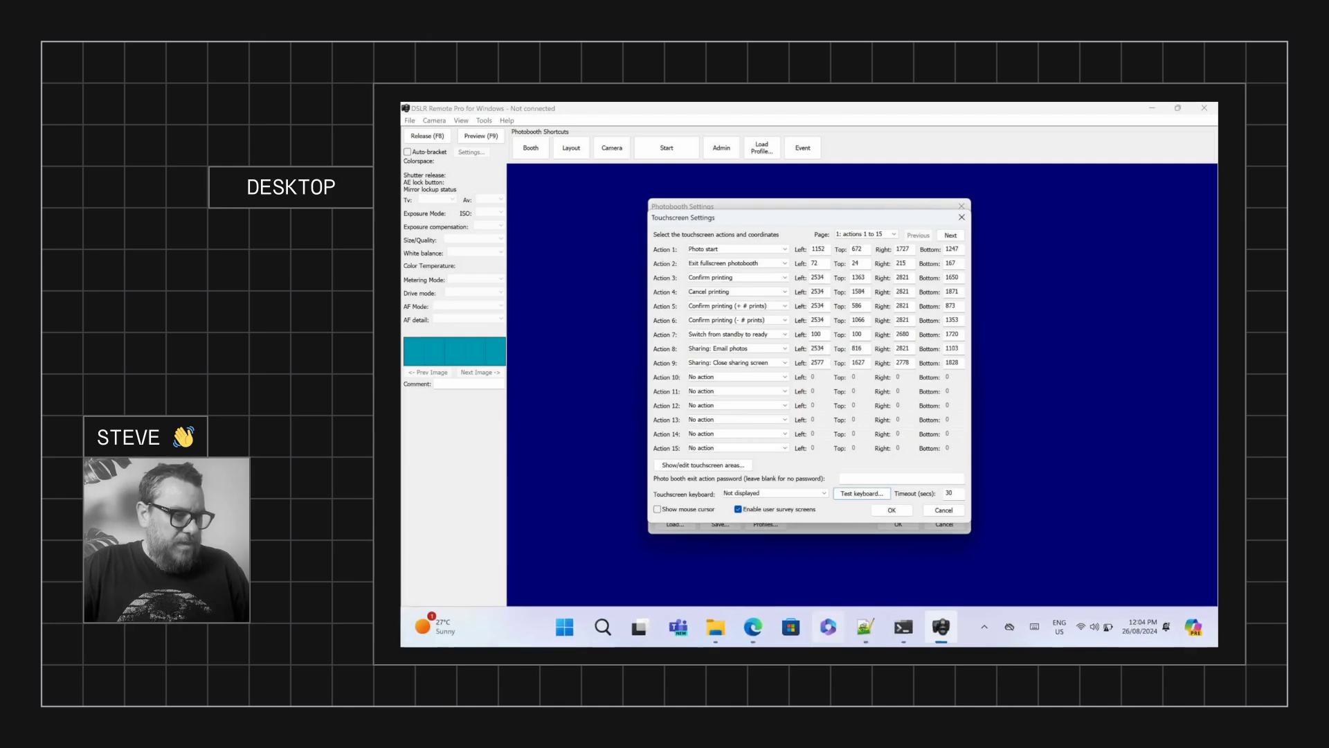
- Switch to Notepad++ and set text_background_color to 0x000000 in mms_keyboard.xml
click(865, 627)
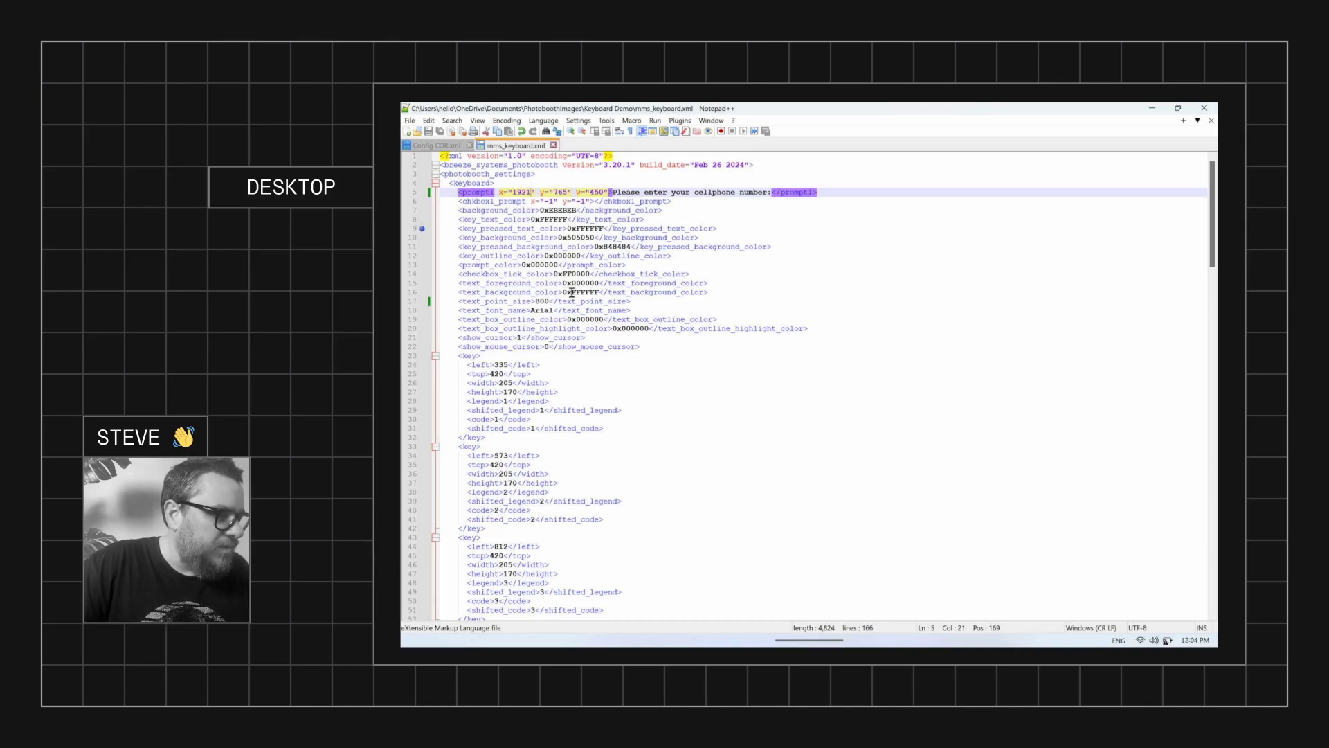
drag(573, 291, 599, 291)
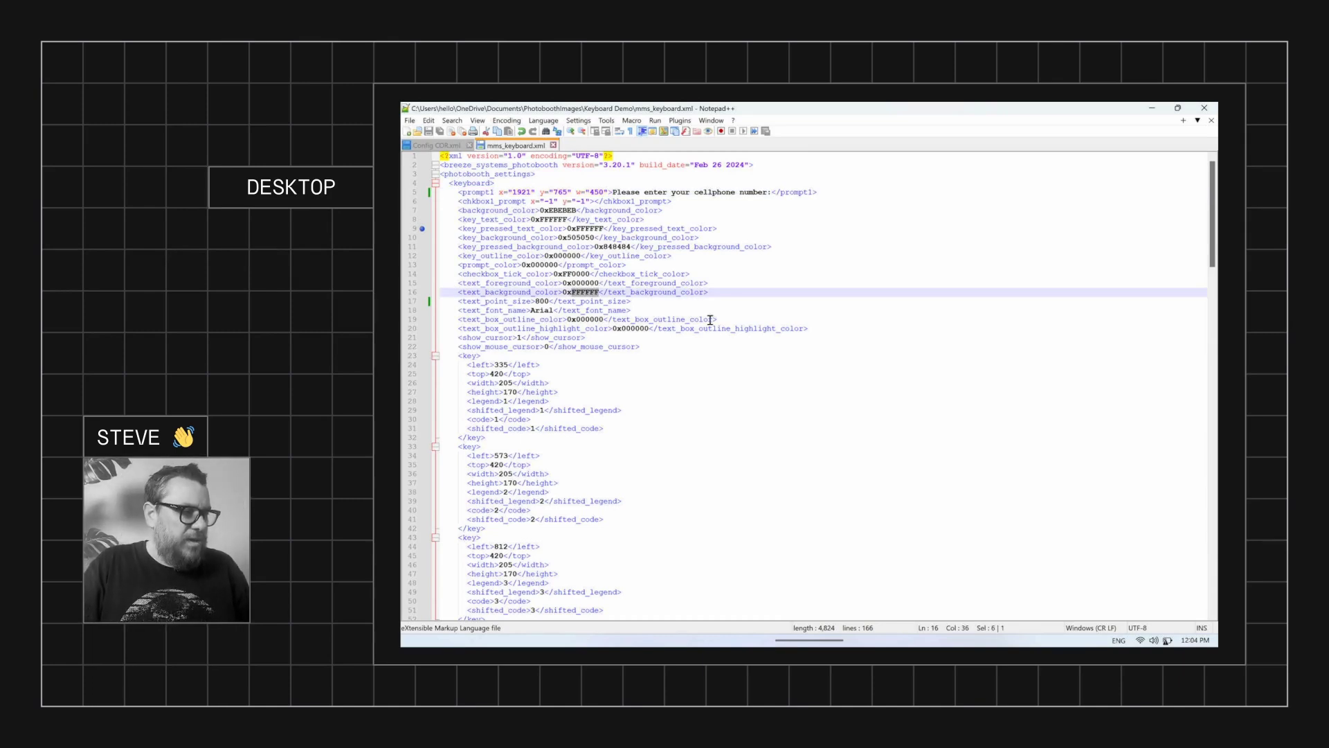
text(000000)
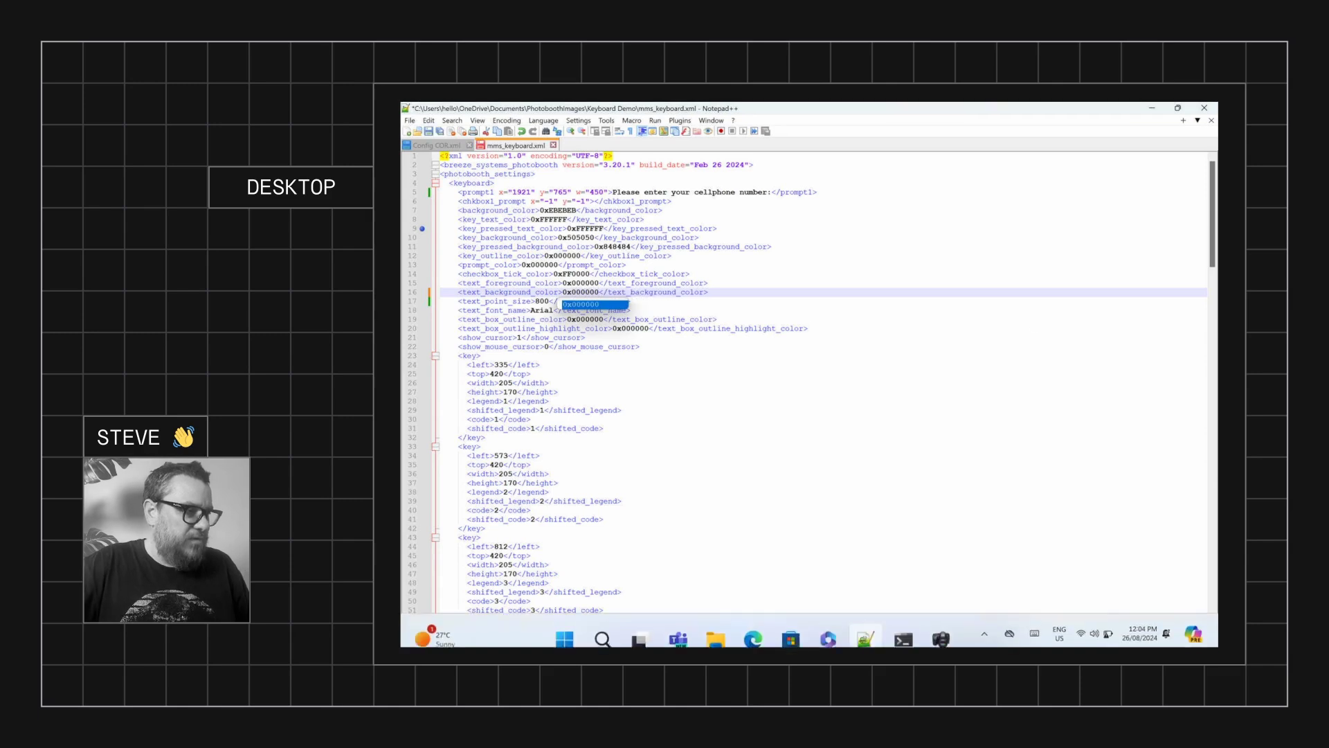
- Switch to Canva, select the orange background panel on page 9, and show its colour options
click(753, 626)
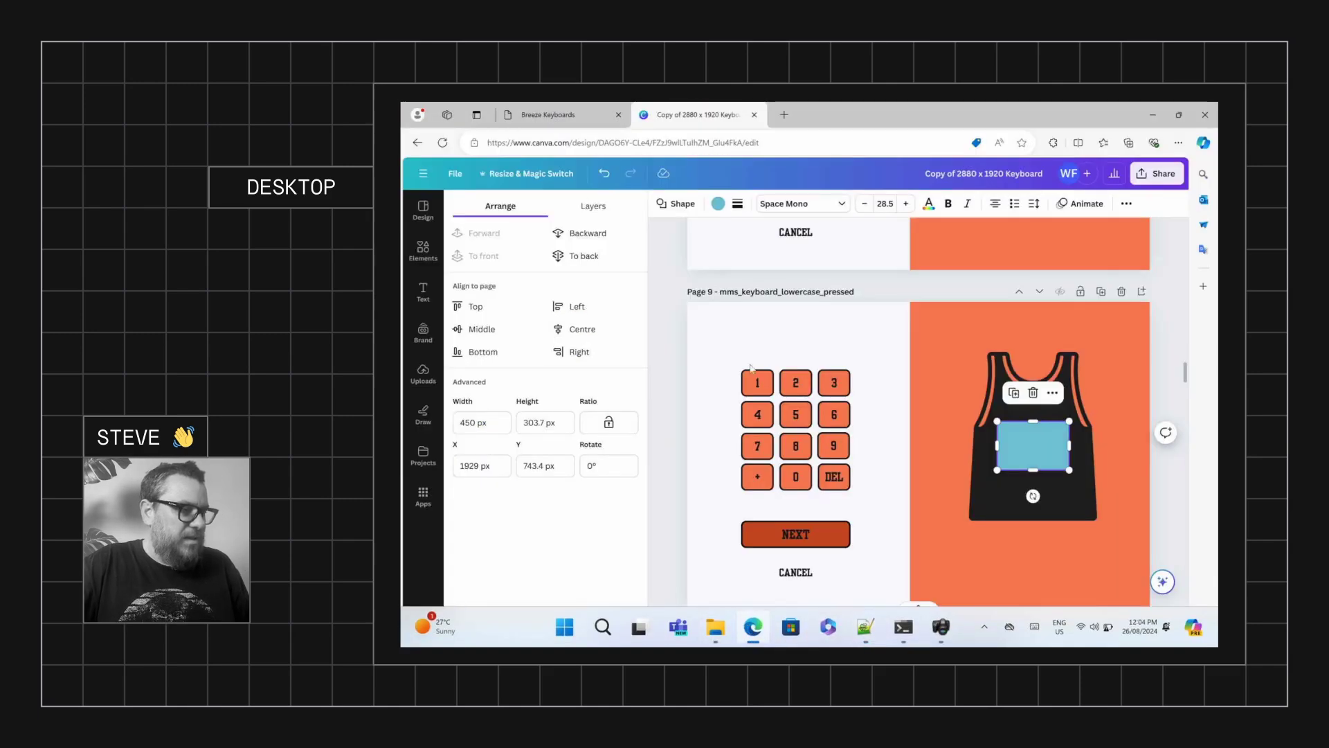
click(927, 470)
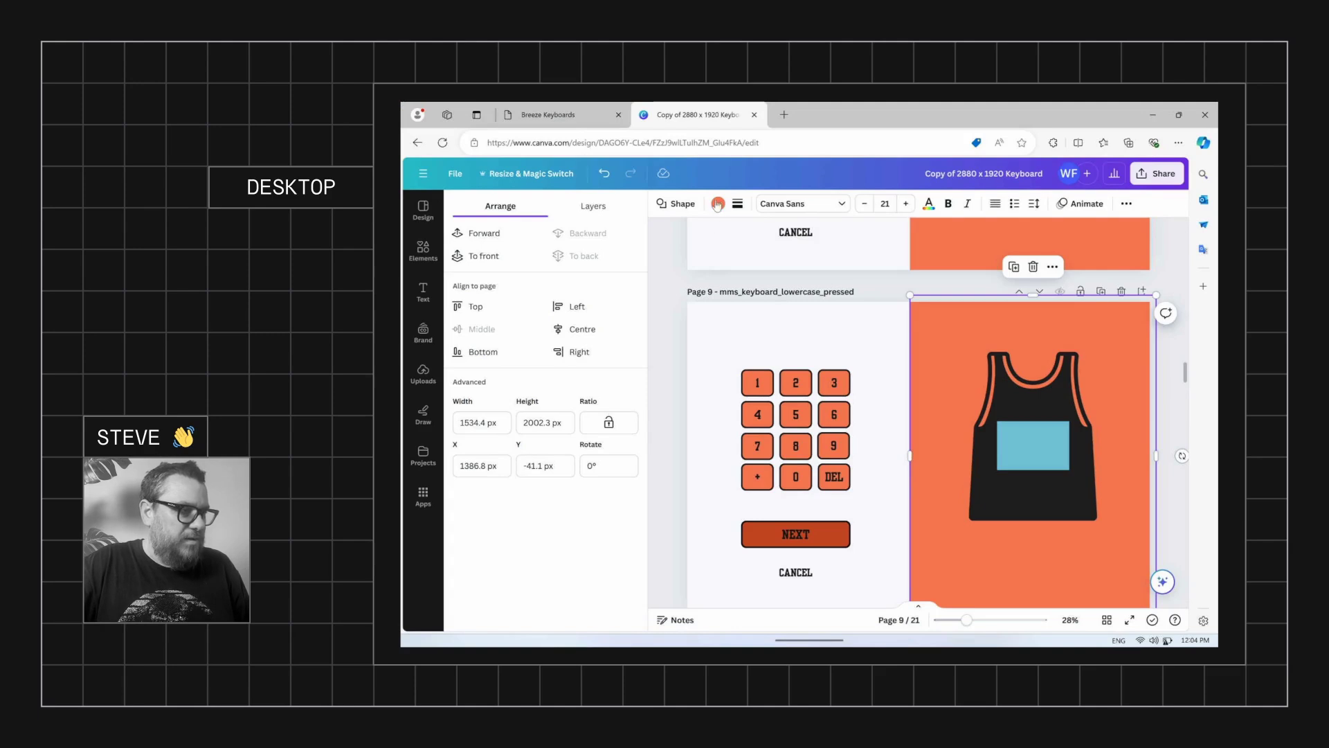
click(718, 205)
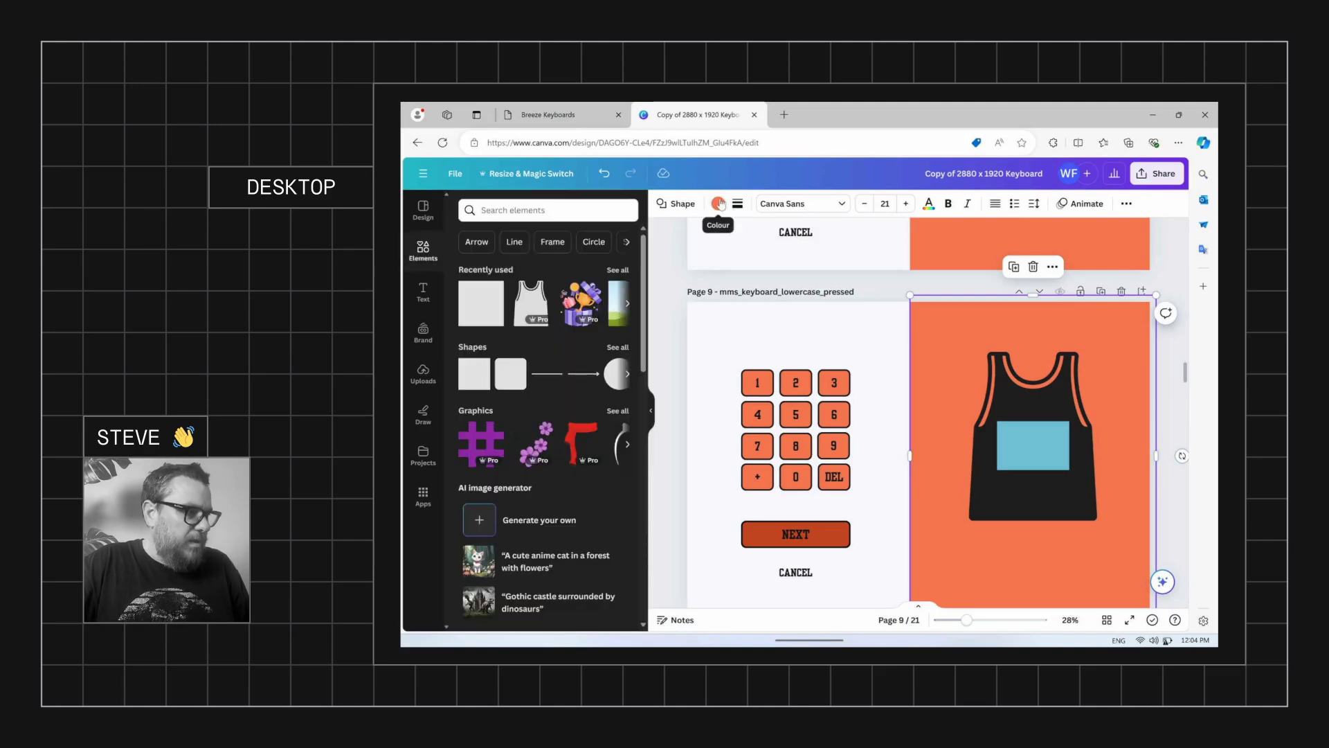
click(719, 203)
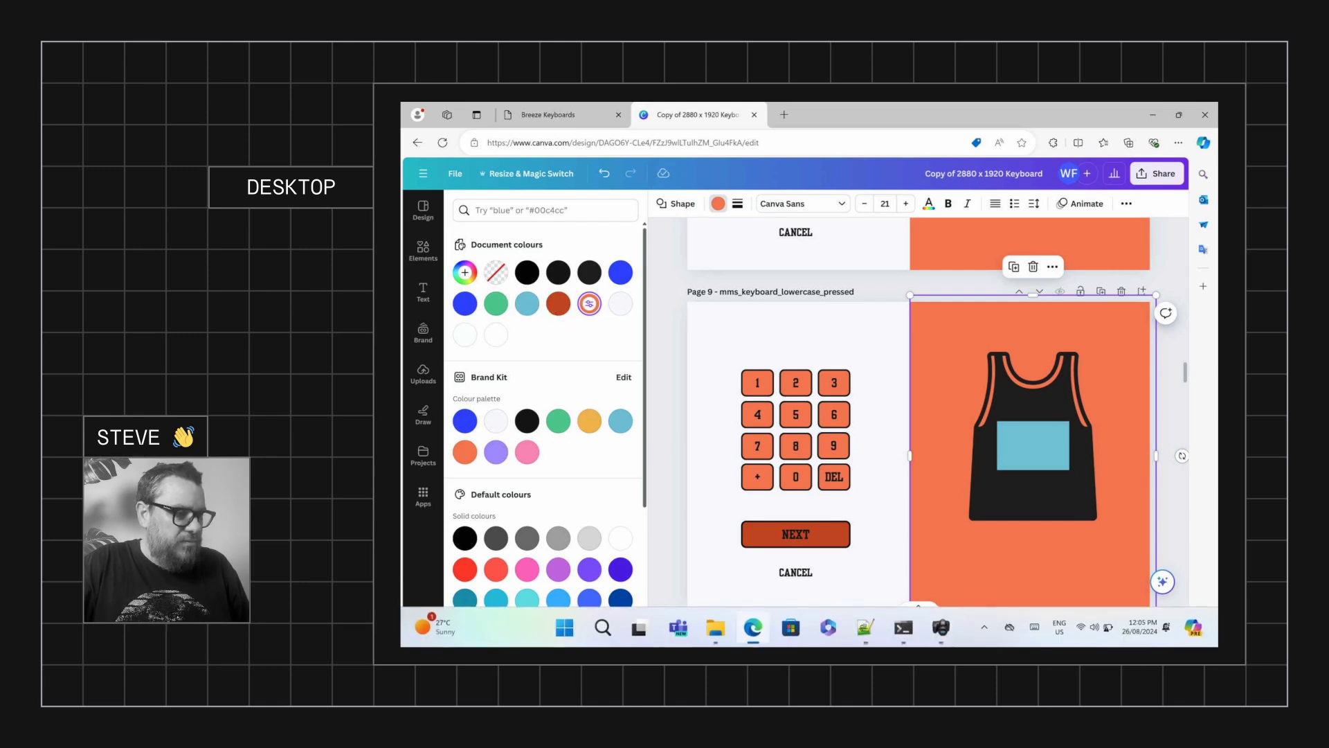
- Switch to Notepad++, set text_foreground_color to 0xffffff, and save mms_keyboard.xml
click(866, 626)
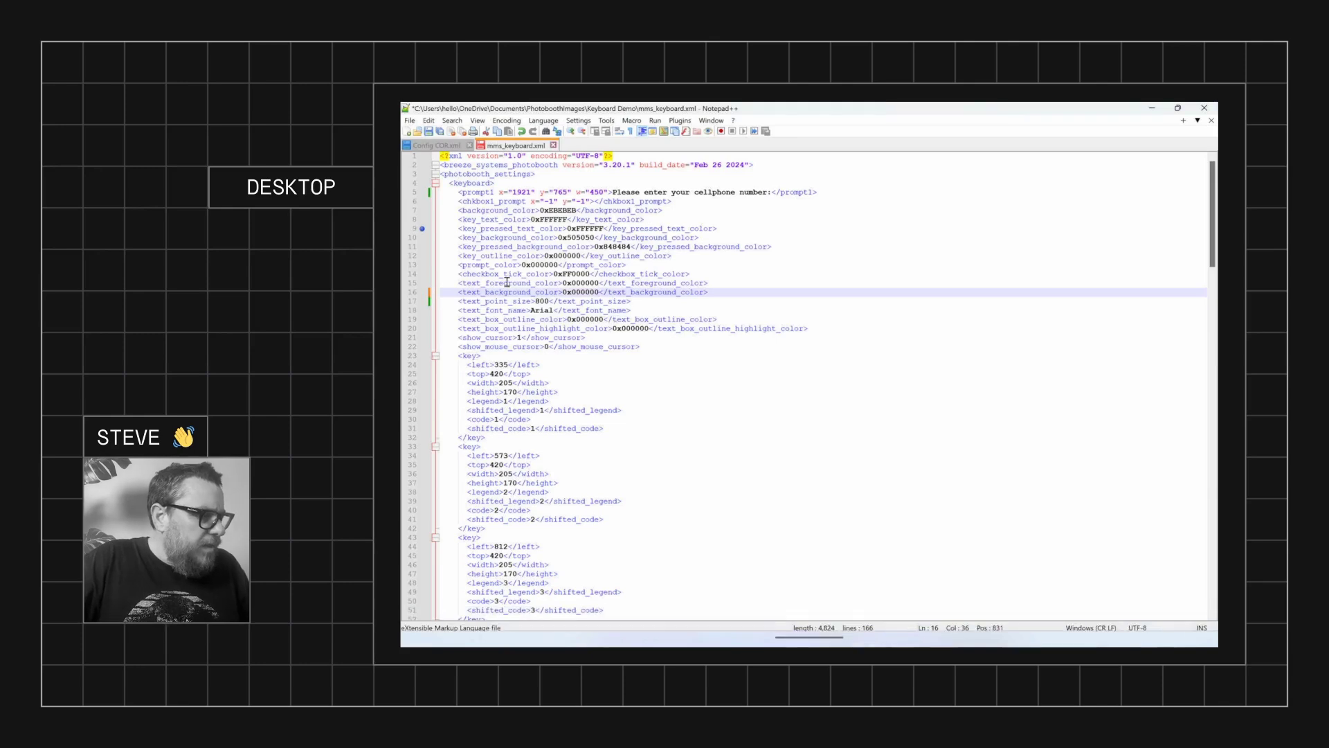
drag(572, 282, 590, 283)
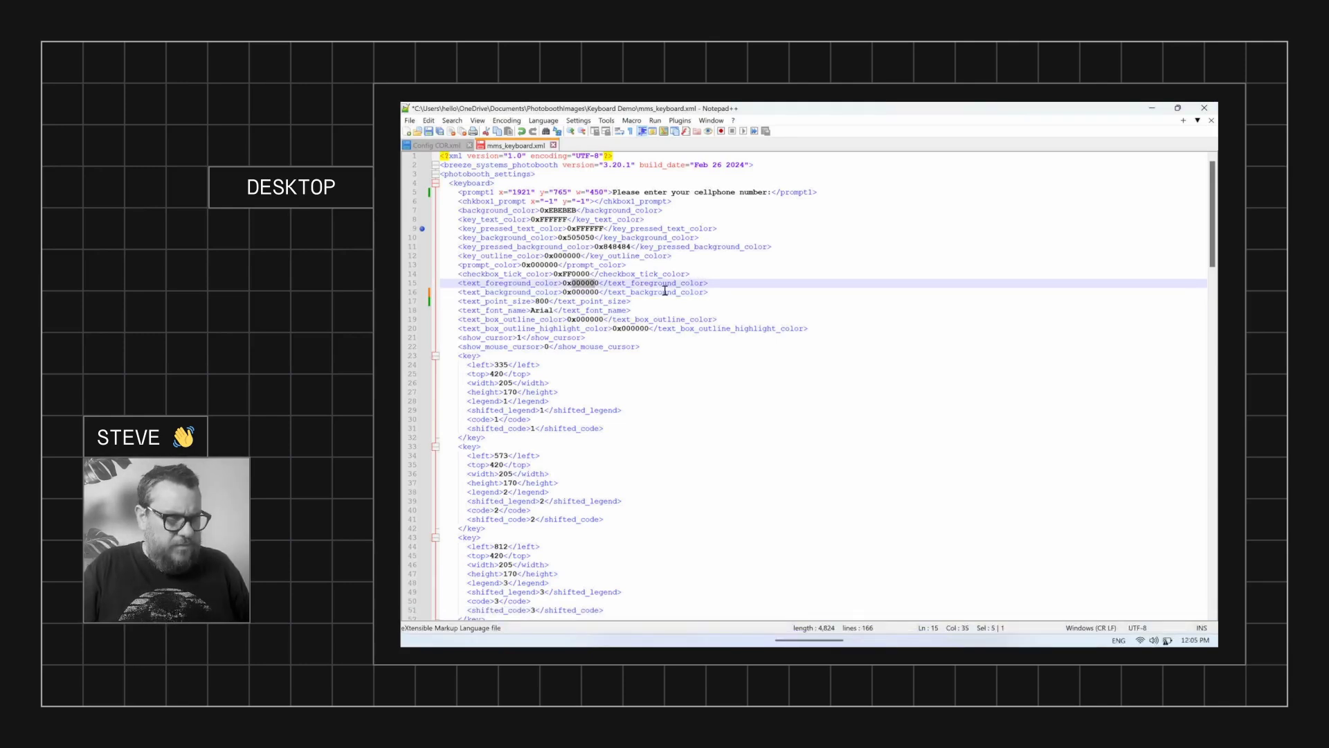
text(ffffff)
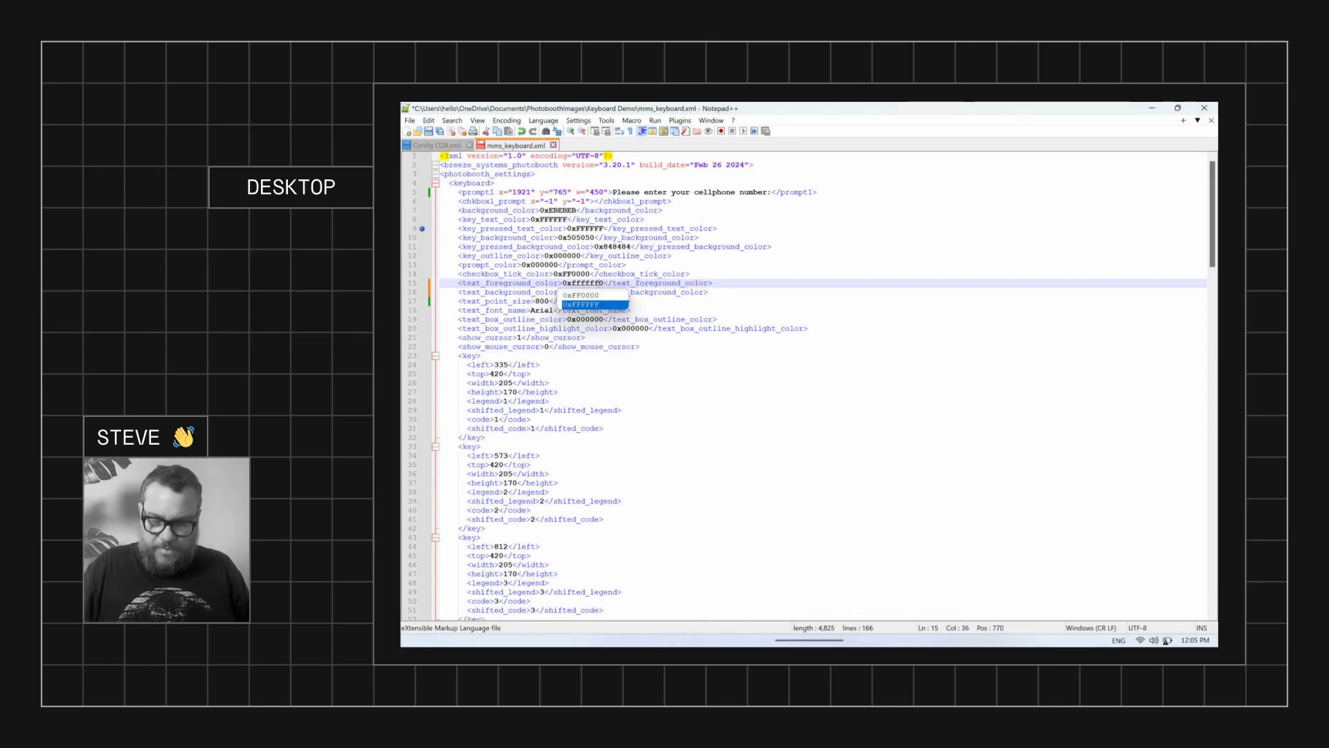
key(Right)
key(BackSpace)
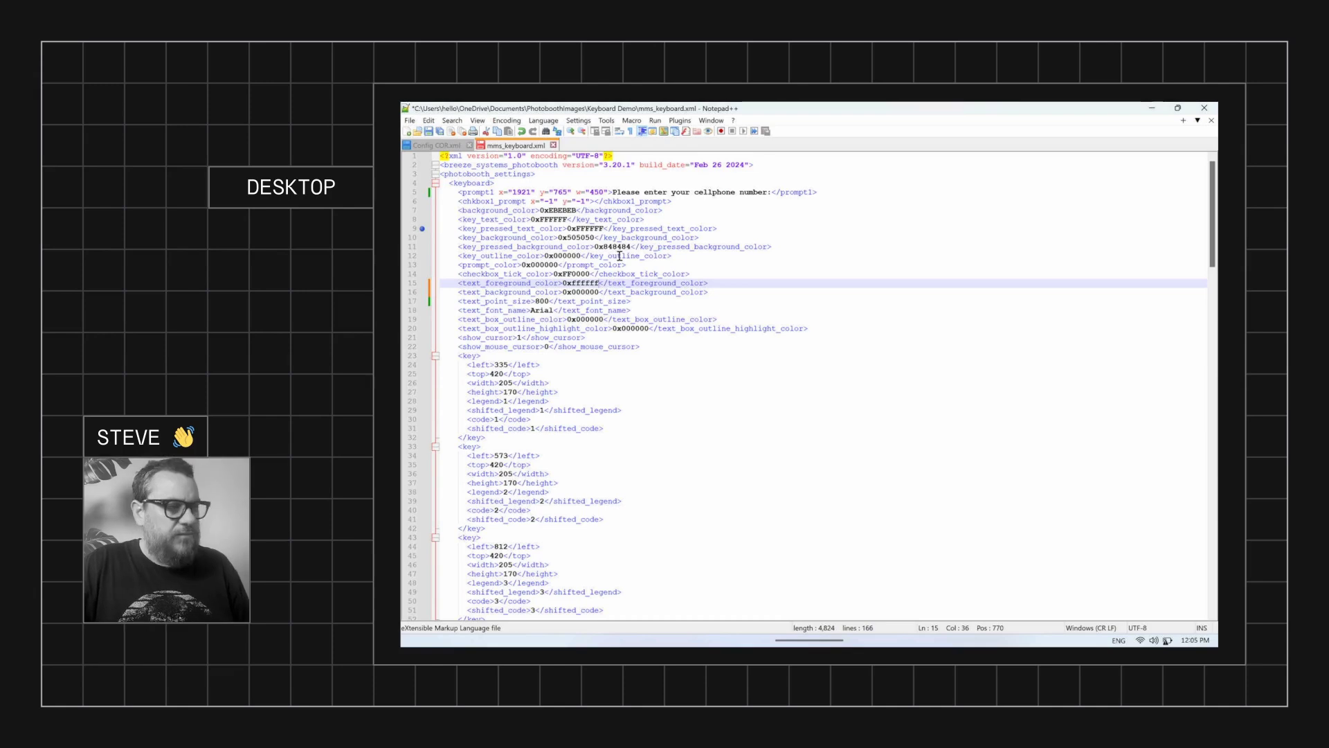
key(ctrl+s)
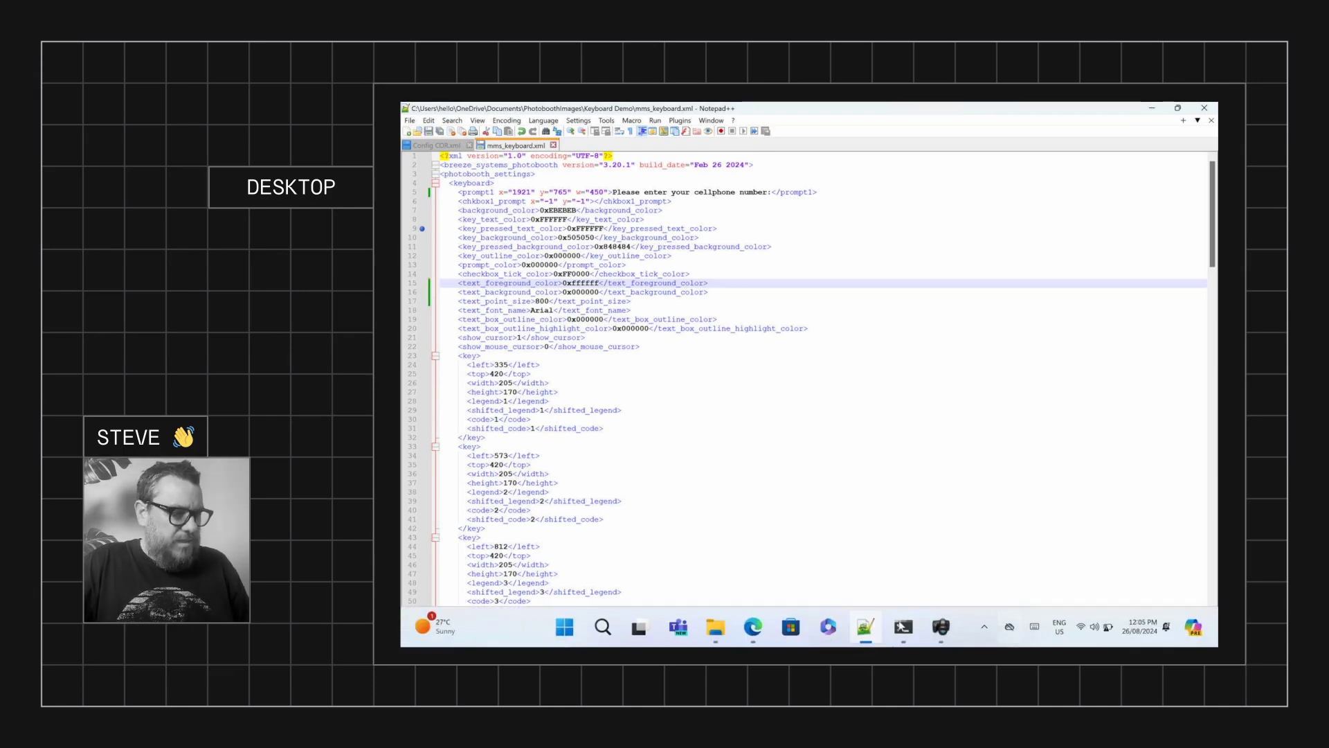
- Switch to DSLR Remote Pro, test the recoloured MMS/SMS keyboard number field with 23, and exit the preview
click(940, 627)
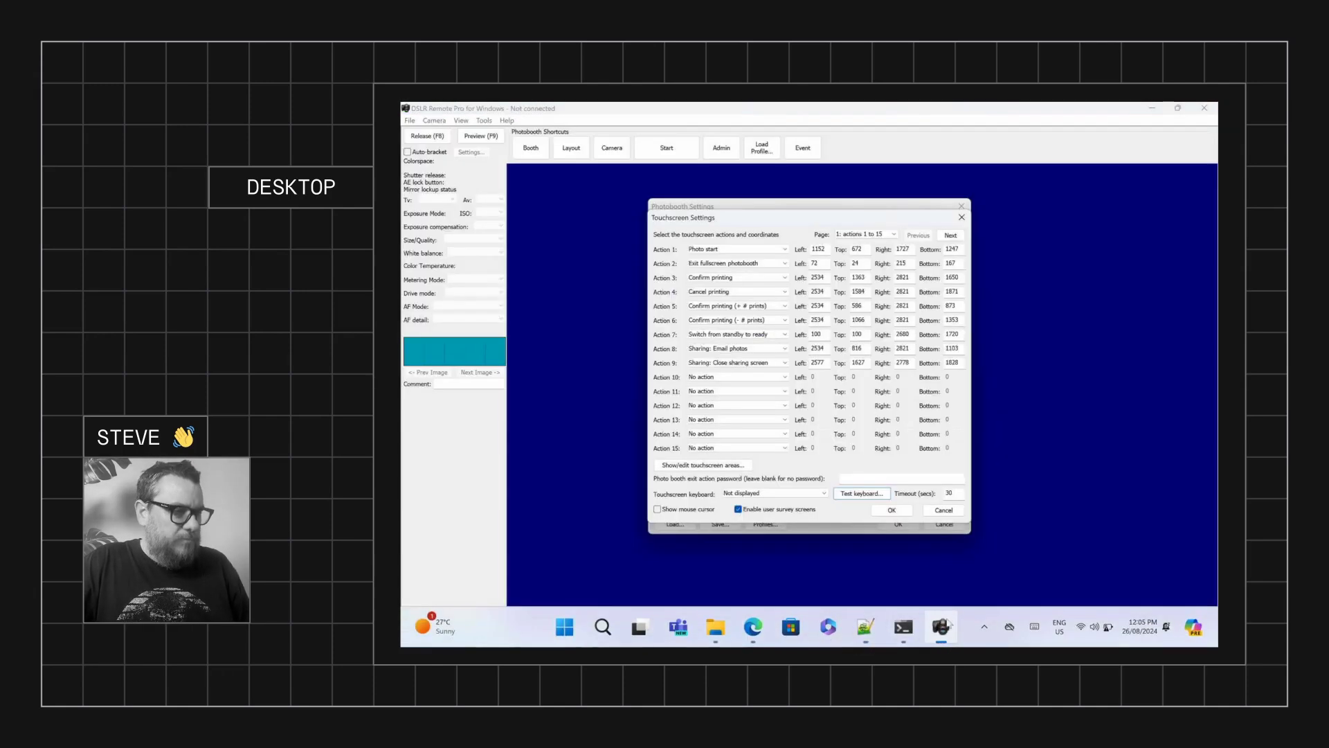
click(865, 494)
click(912, 535)
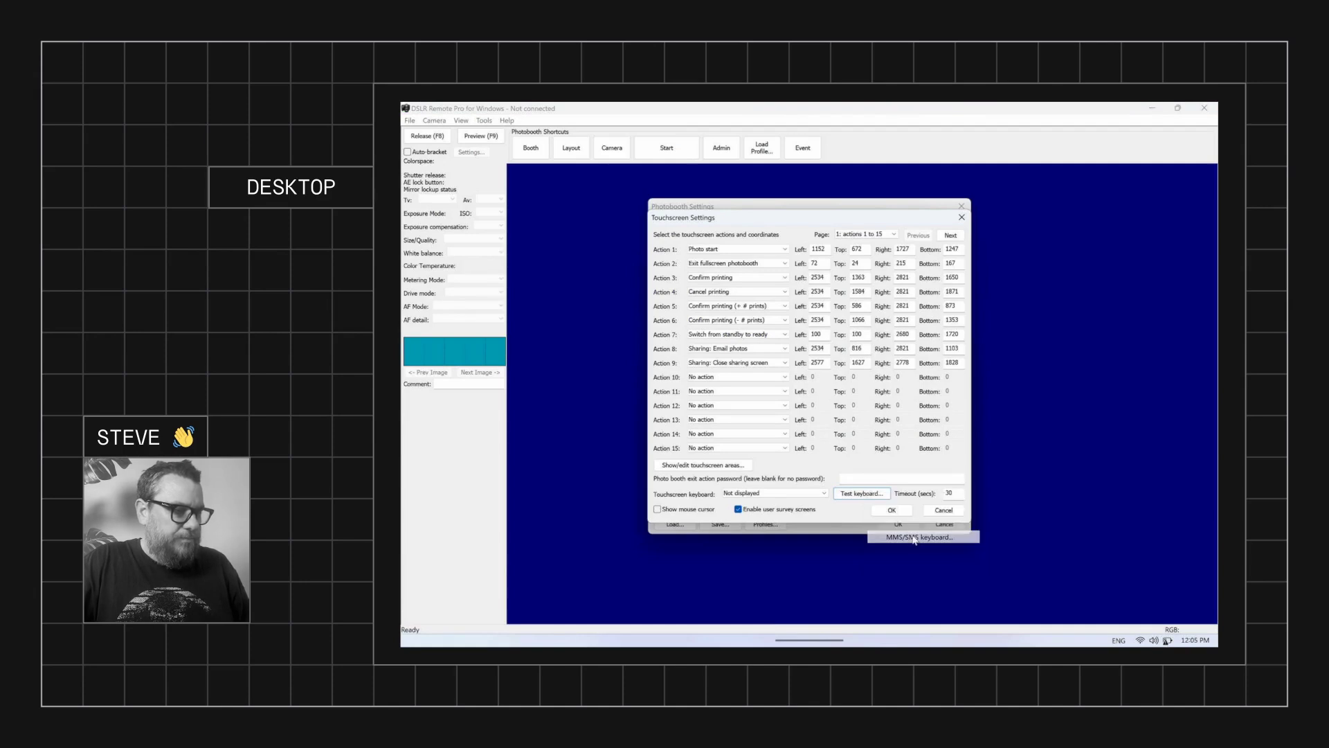
text(23)
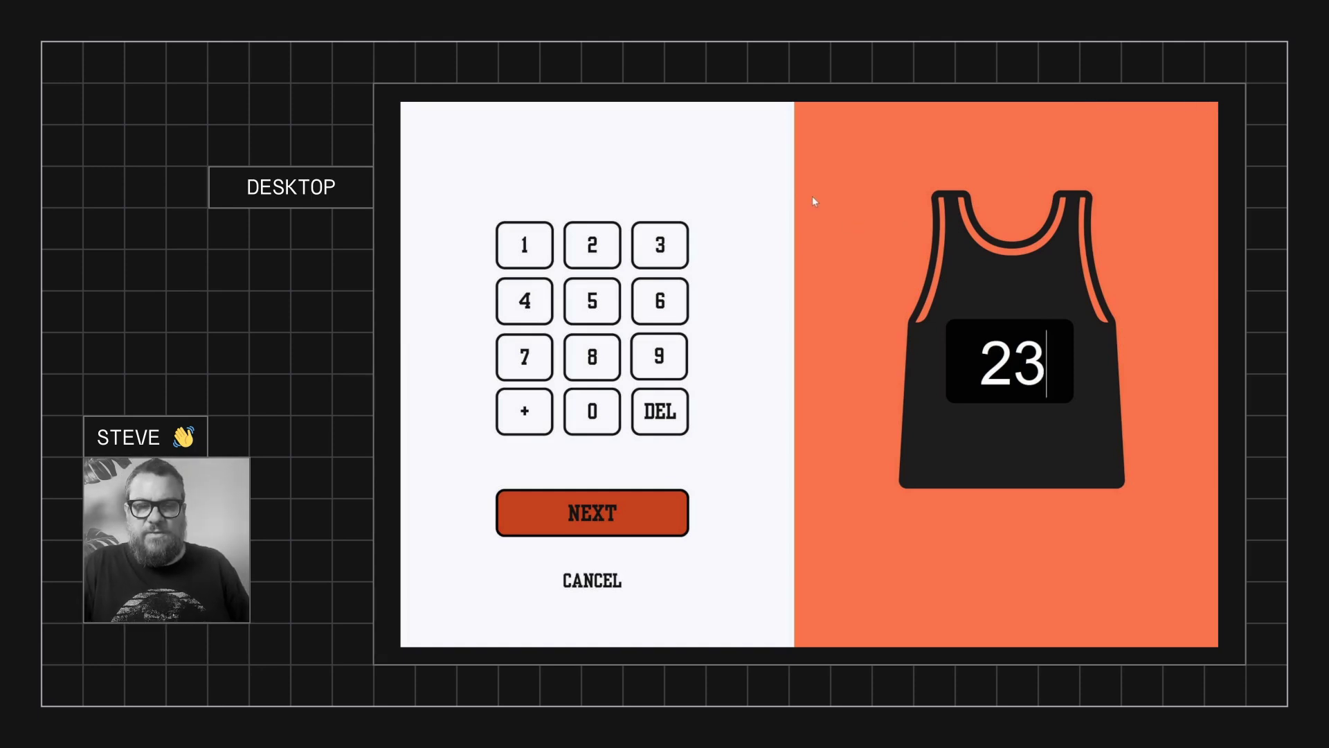
key(Escape)
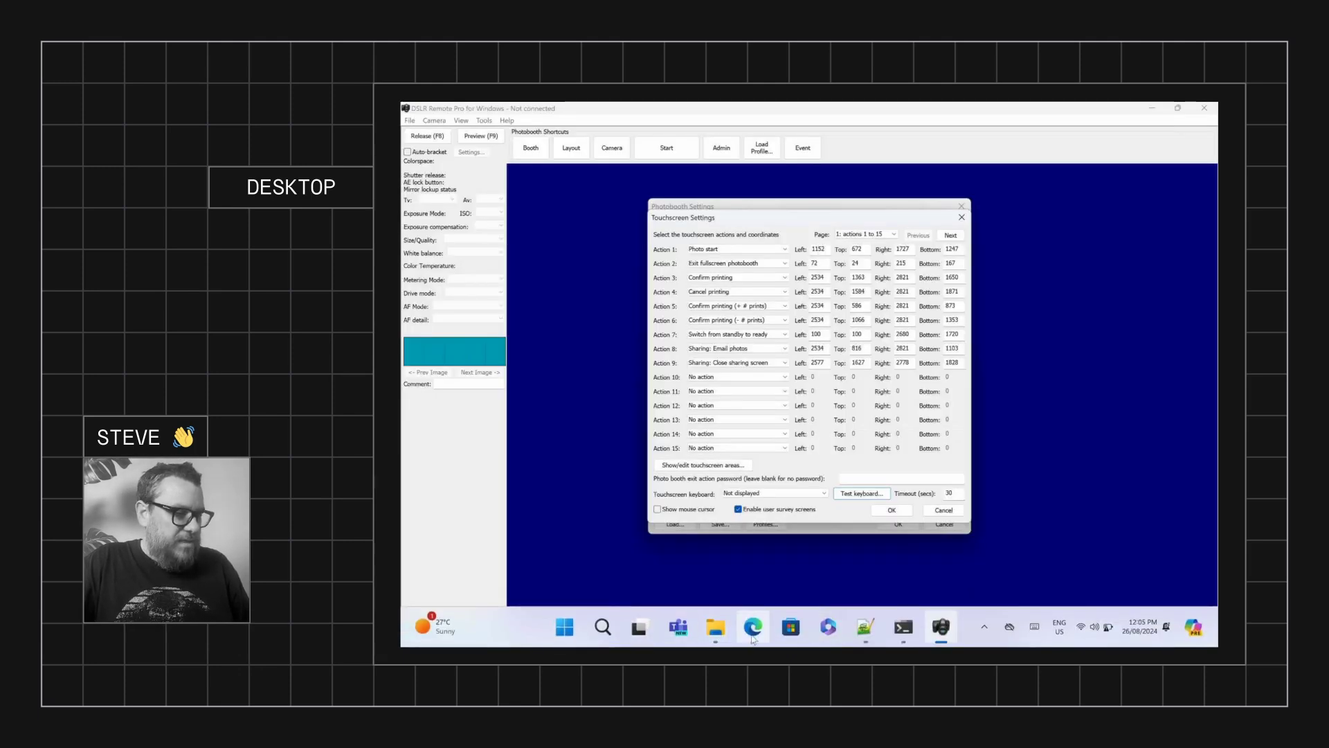
- Switch to Canva and look up the hex code of the singlet's dark fill colour on page 9
click(754, 628)
click(1024, 394)
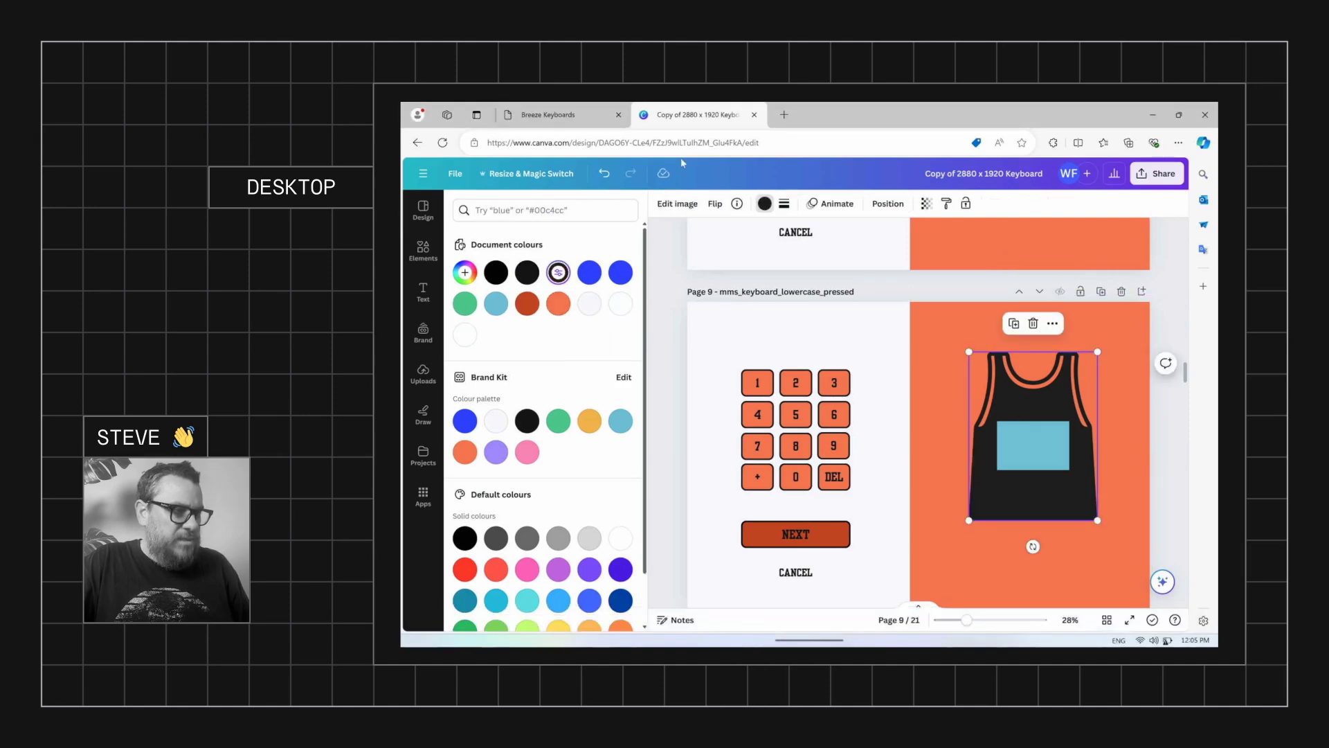
click(559, 272)
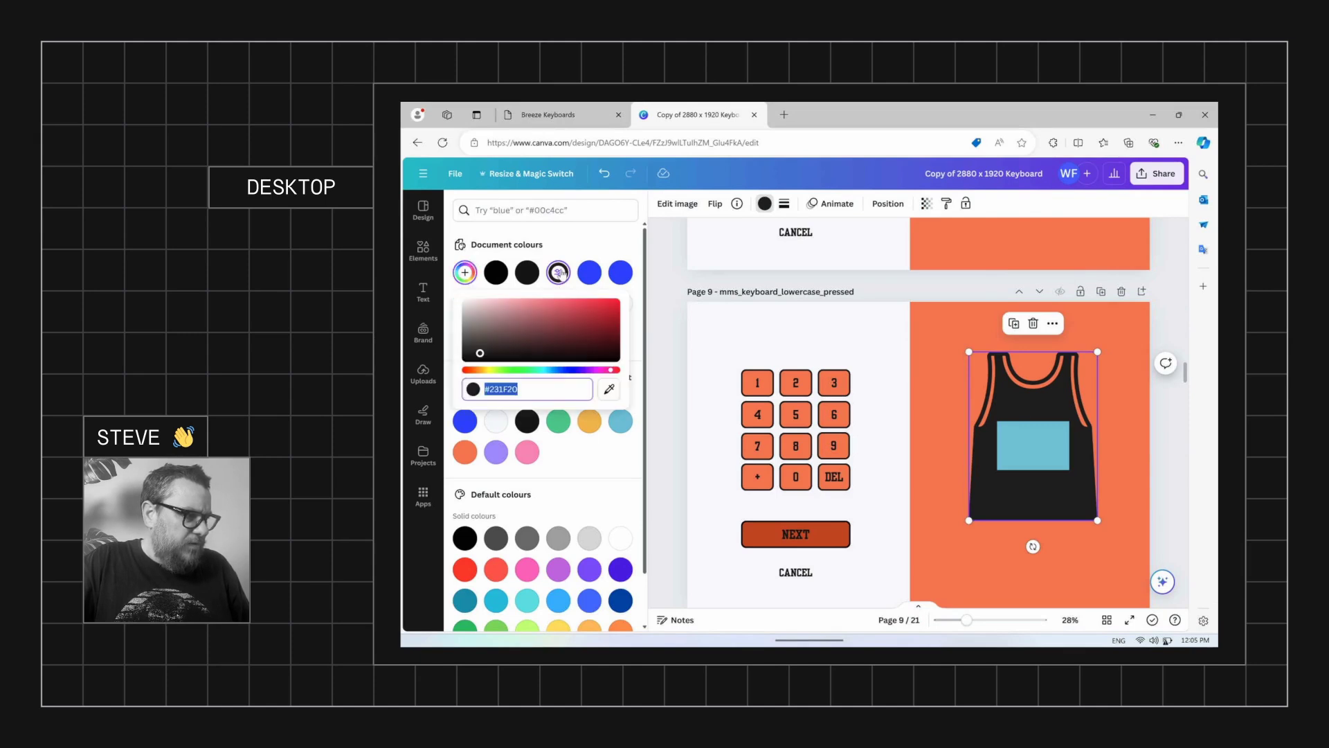
click(518, 388)
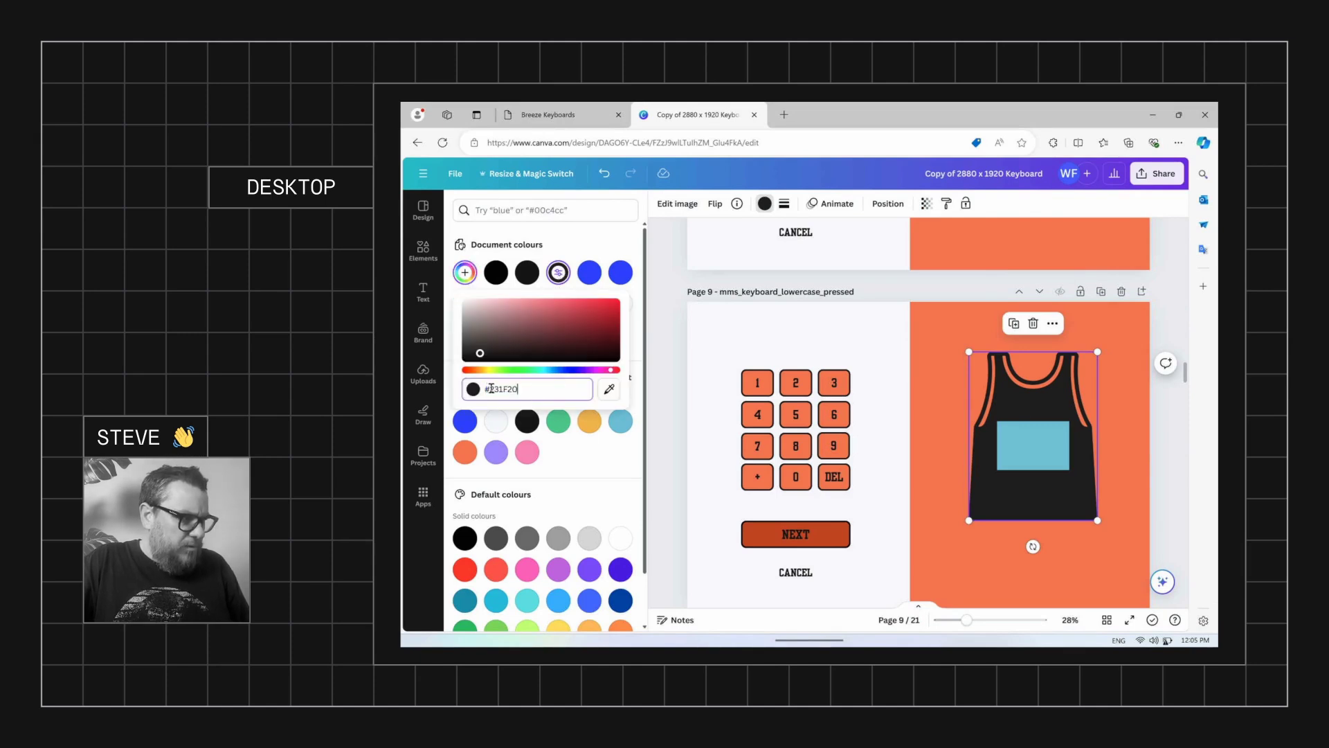
drag(489, 390, 564, 390)
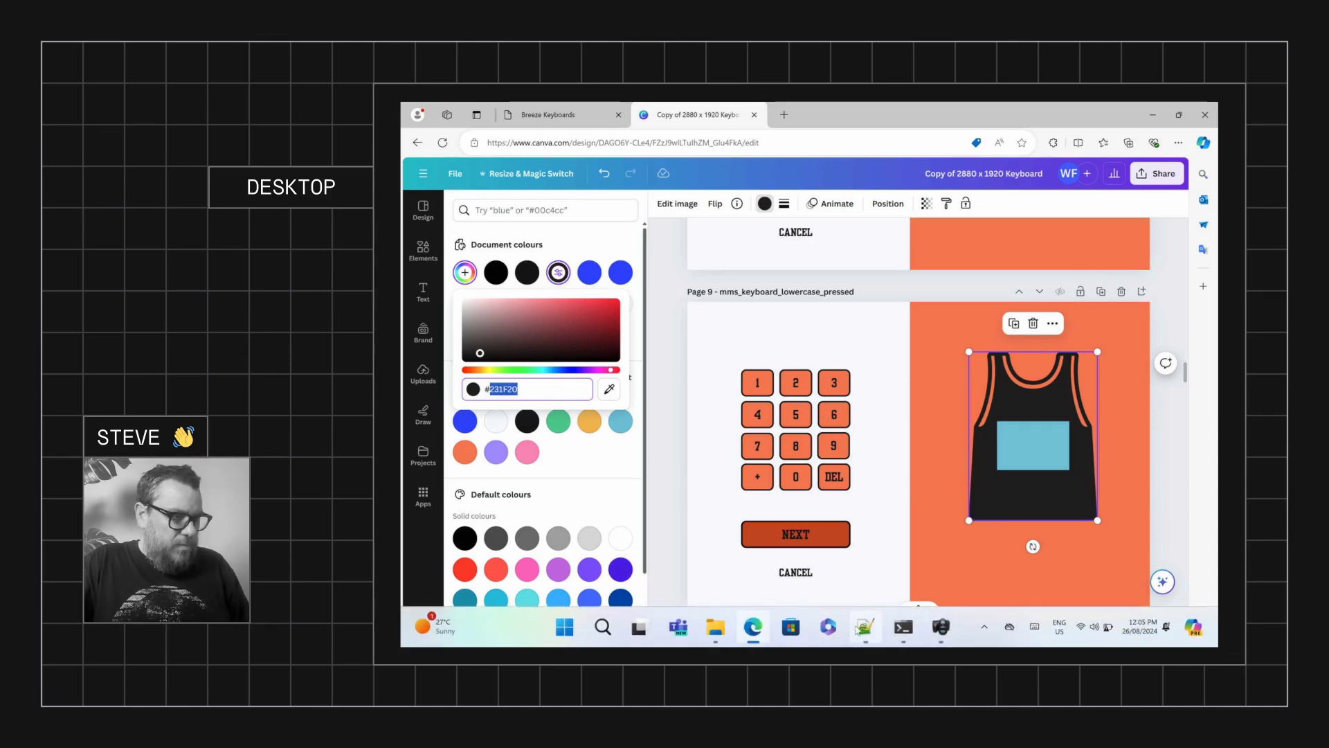
- Switch to Notepad++, set text_background_color to 0x231f20, and save mms_keyboard.xml
click(865, 627)
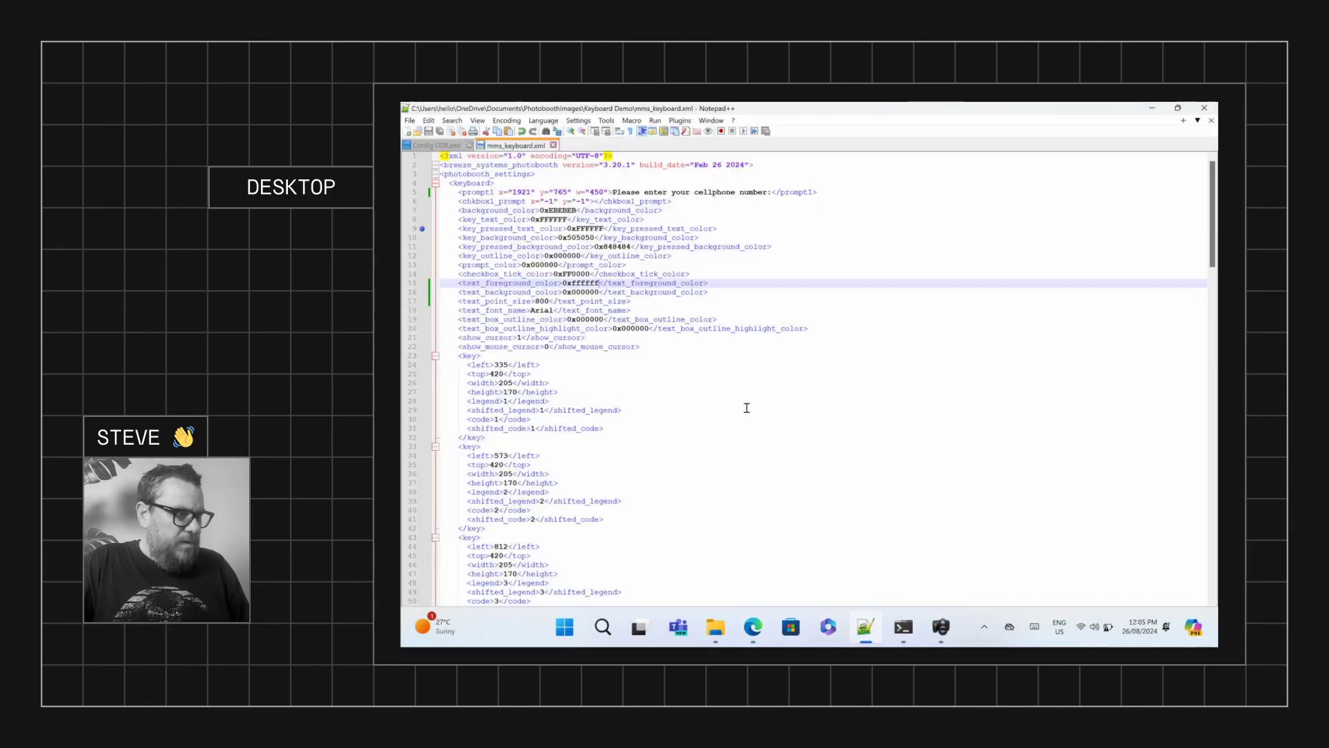
click(599, 292)
key(BackSpace)
key(BackSpace)
key(BackSpace)
key(BackSpace)
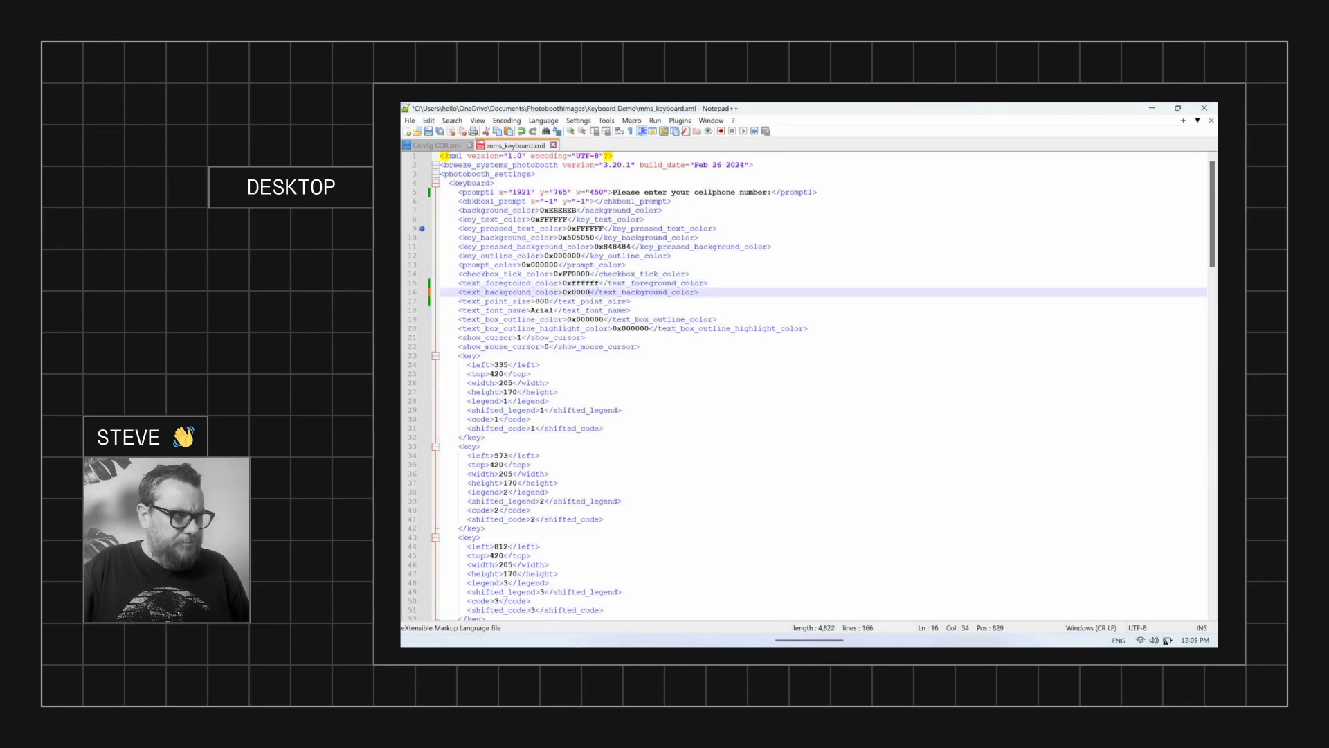
key(BackSpace)
key(BackSpace)
text(231f20)
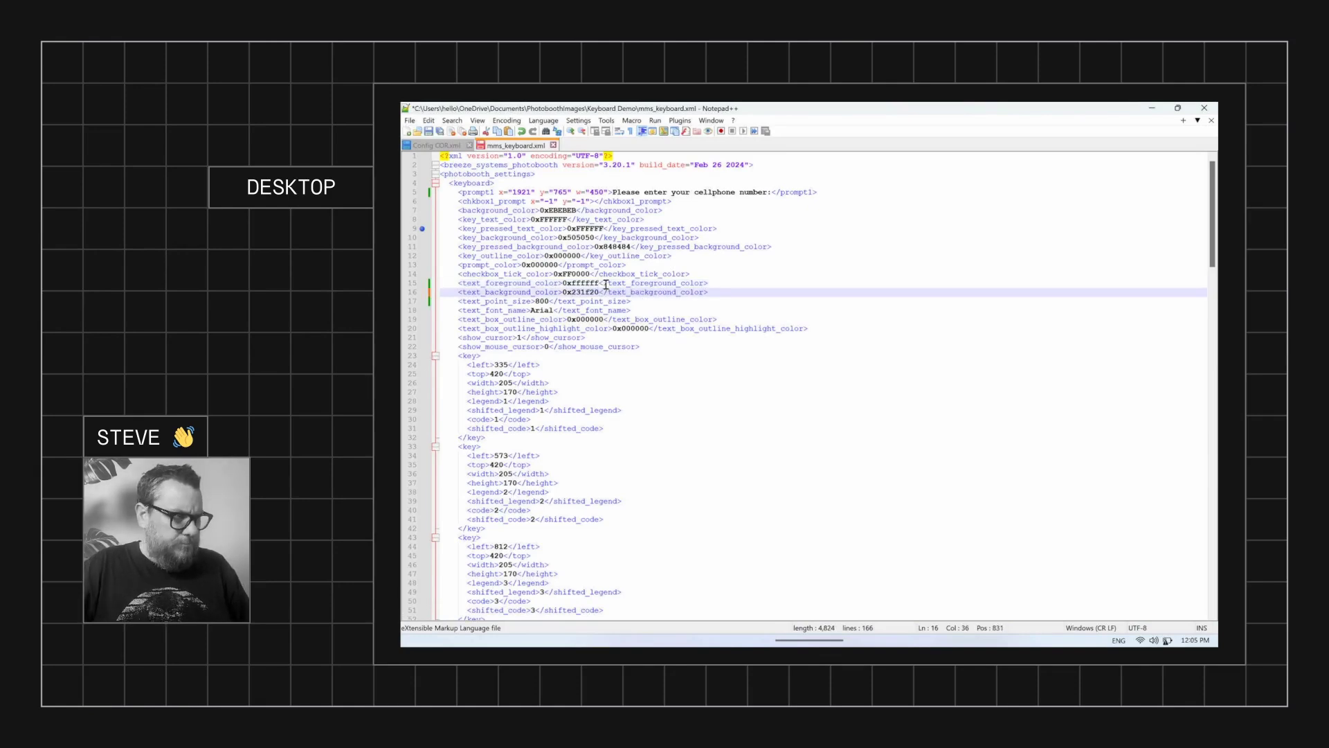
key(ctrl+s)
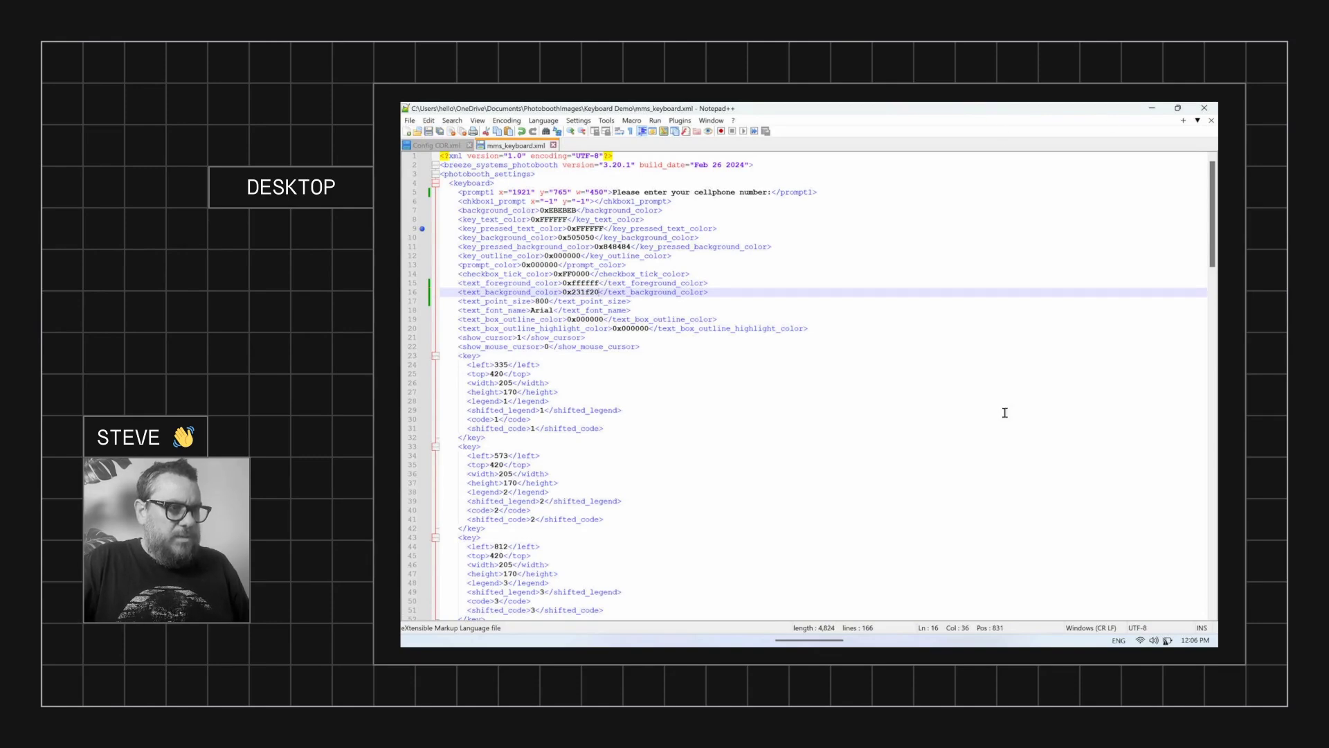
- Switch to DSLR Remote Pro, test the MMS/SMS keyboard with 23 and 55, and accept the touchscreen settings
click(941, 627)
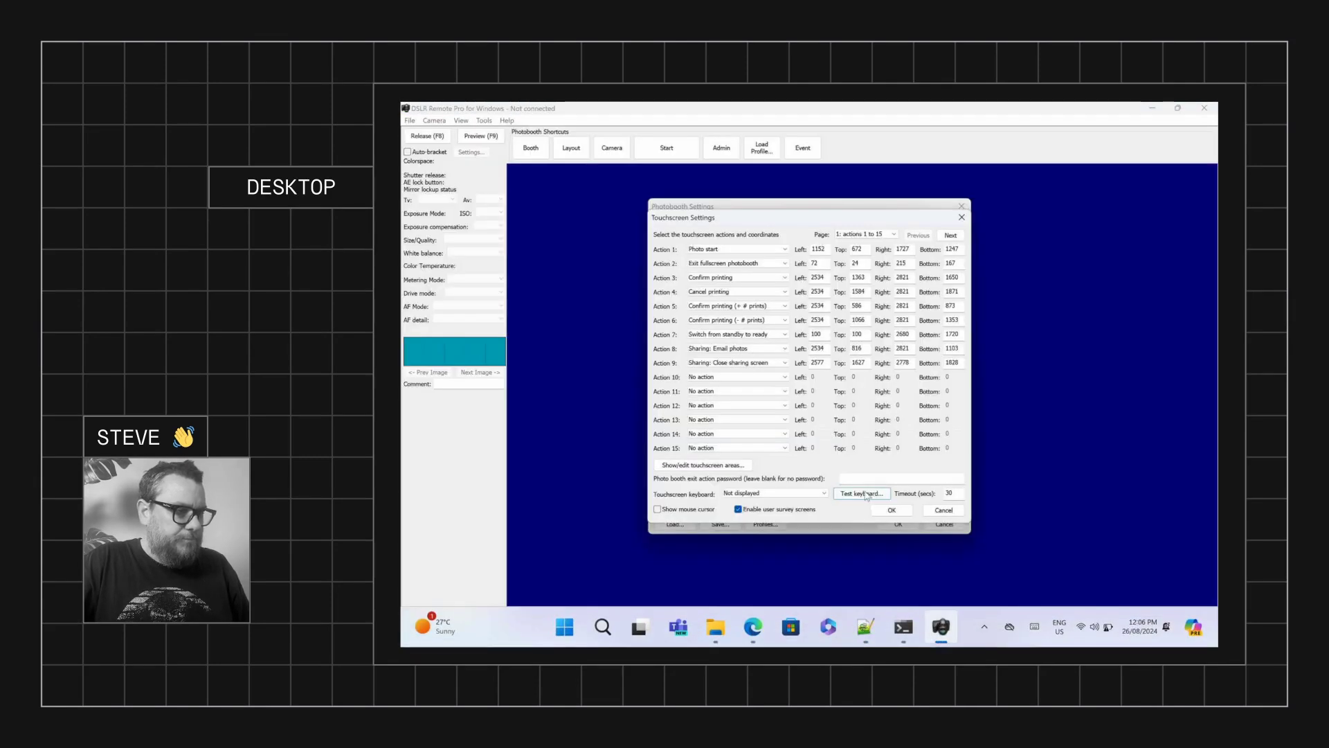
click(867, 495)
click(917, 544)
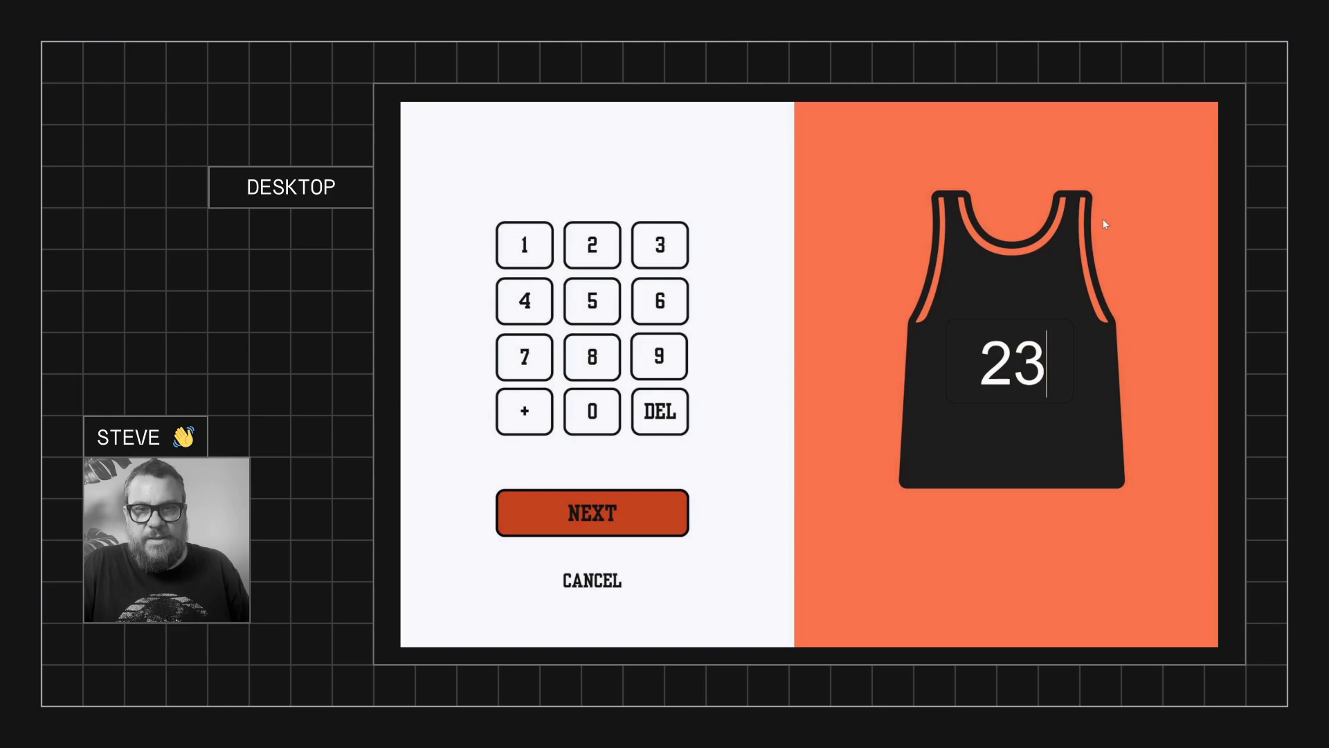
key(BackSpace)
key(BackSpace)
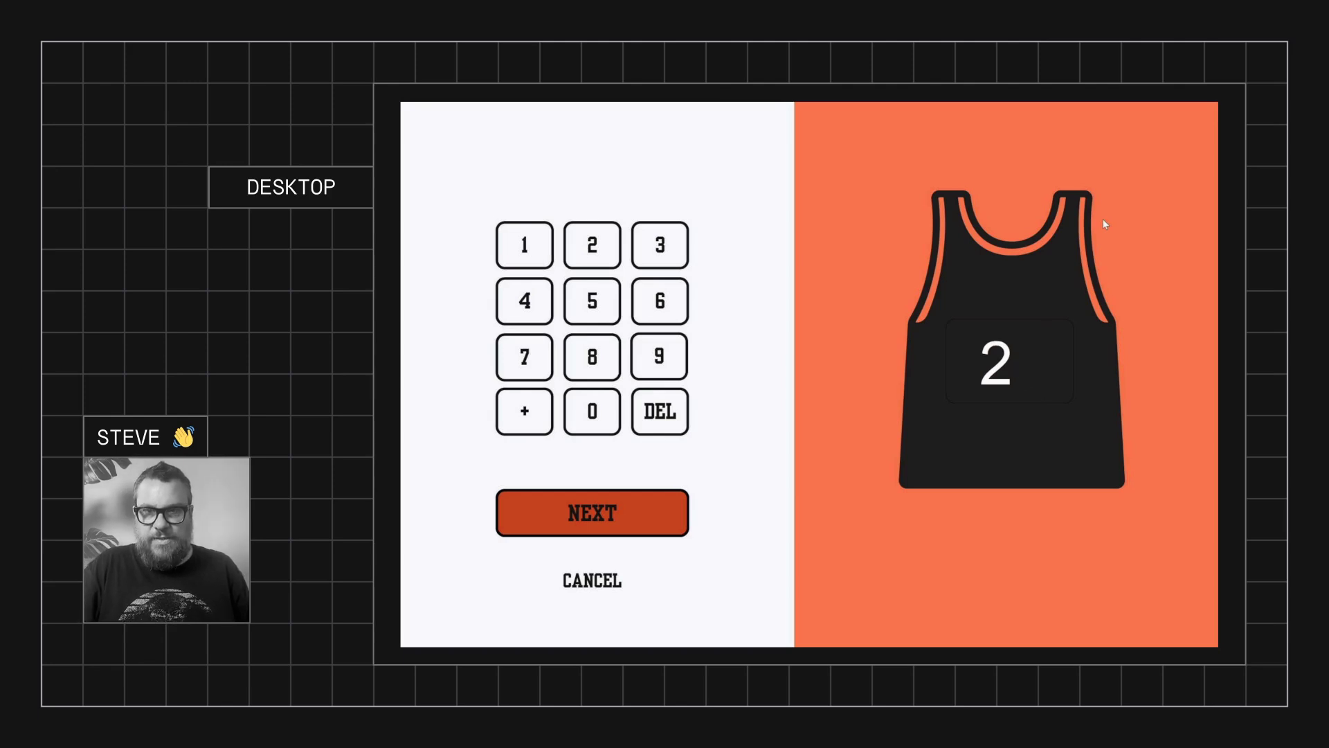
text(55)
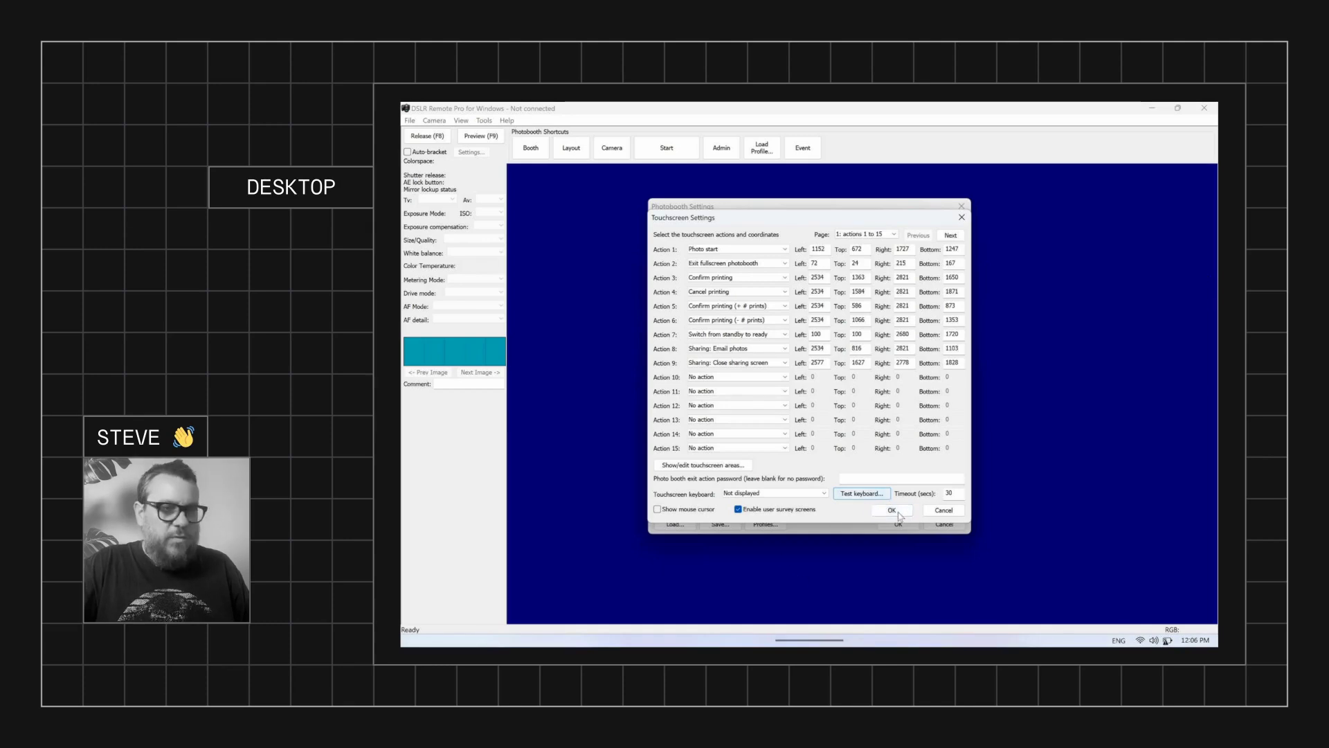
click(900, 516)
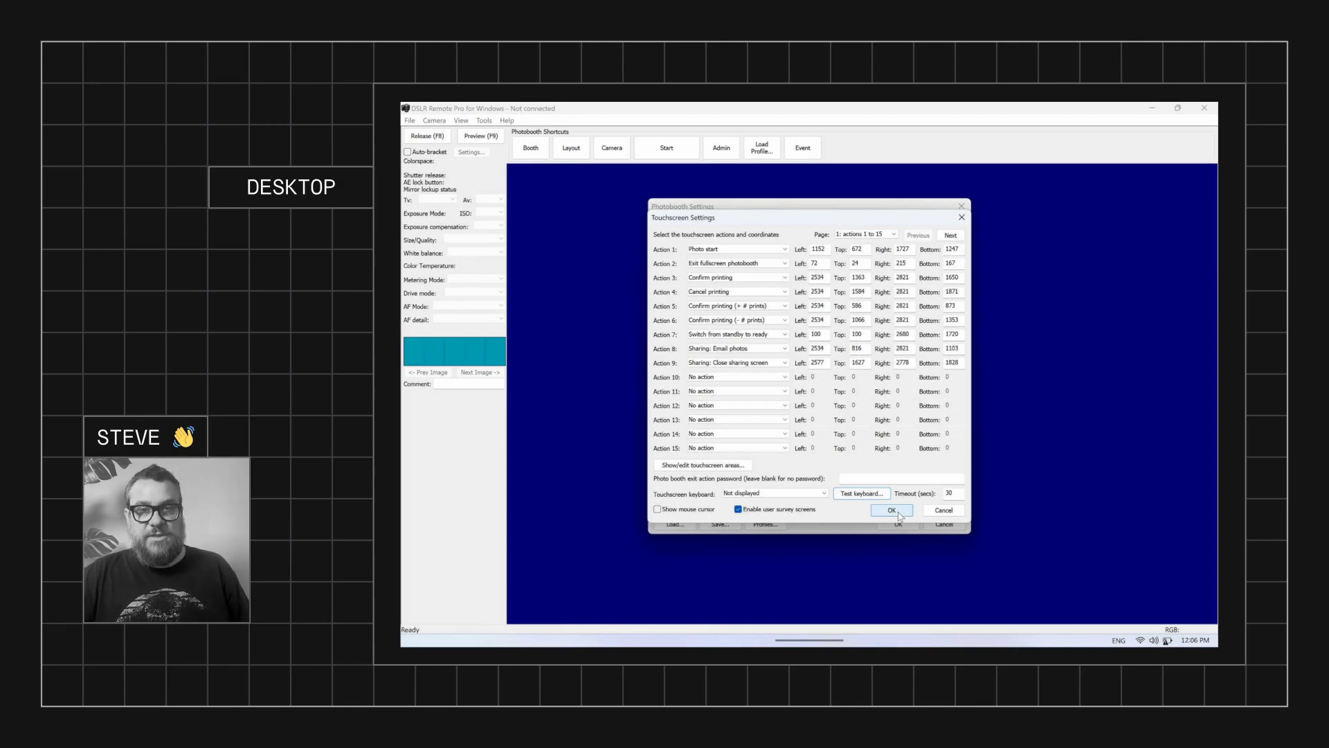
click(898, 514)
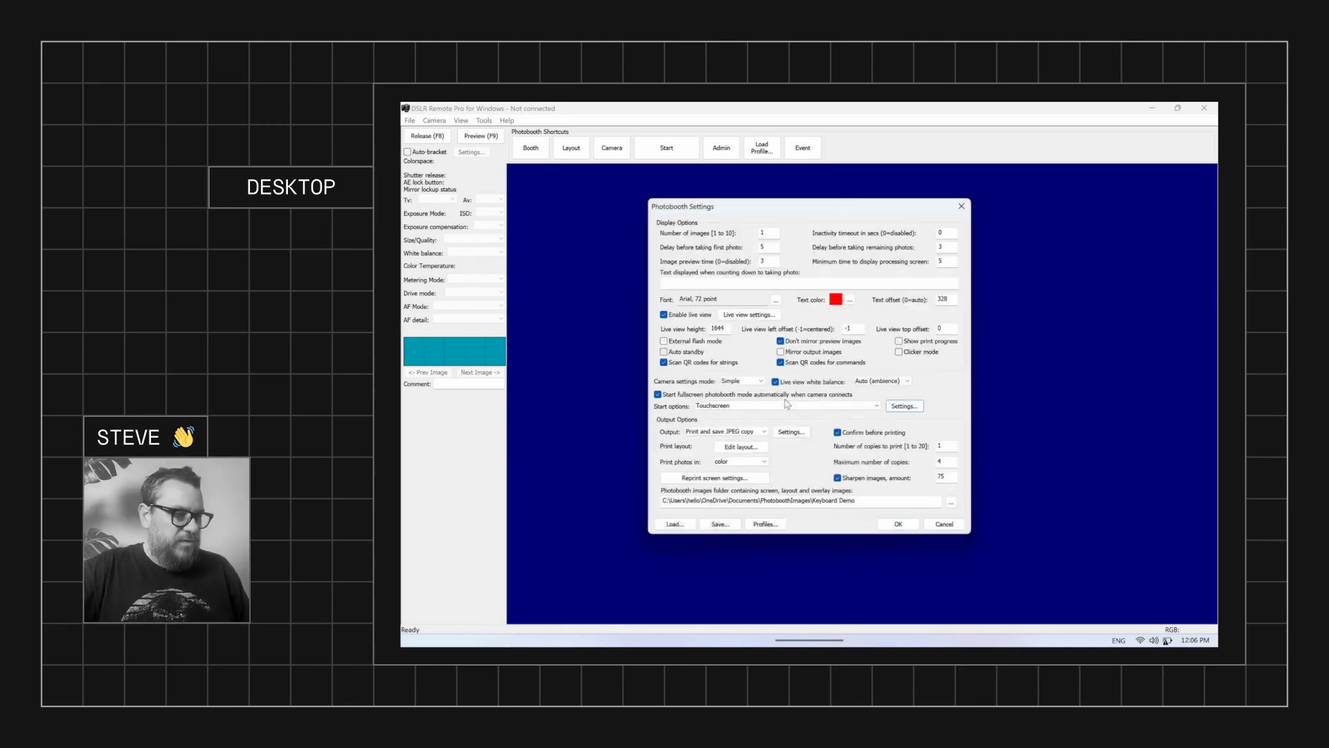
- Accept the photobooth settings and switch to the Keyboard Demo folder in File Explorer
click(901, 528)
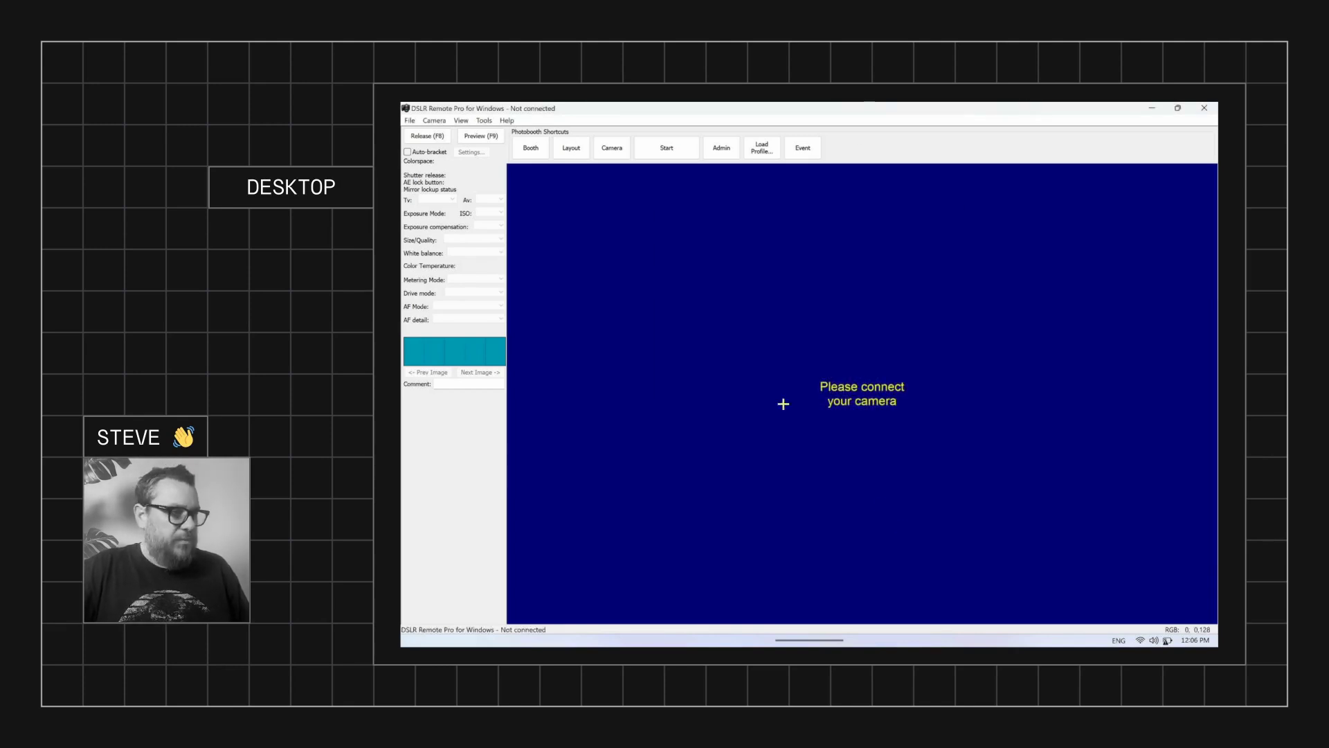
click(716, 626)
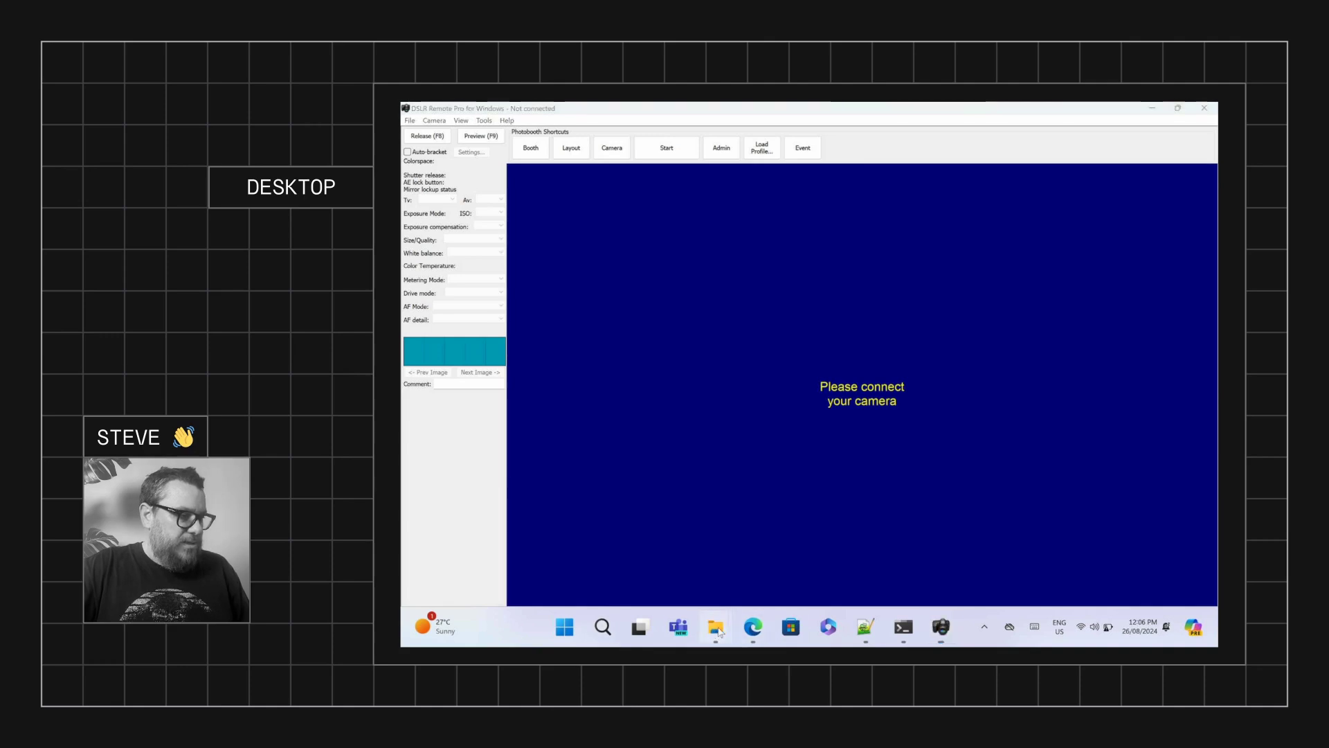
click(516, 572)
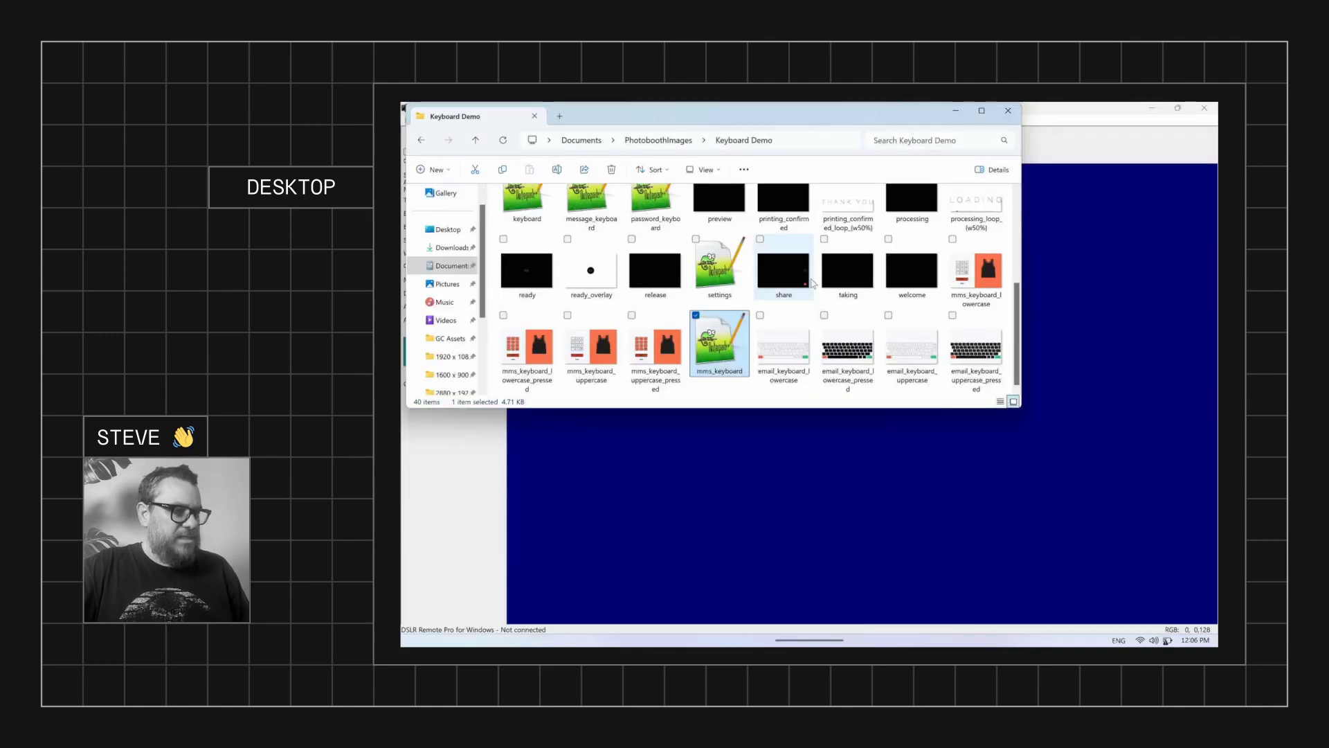
- Rename the mms_keyboard_lowercase image to survey1_keyboard_lowercase
click(987, 274)
right_click(987, 273)
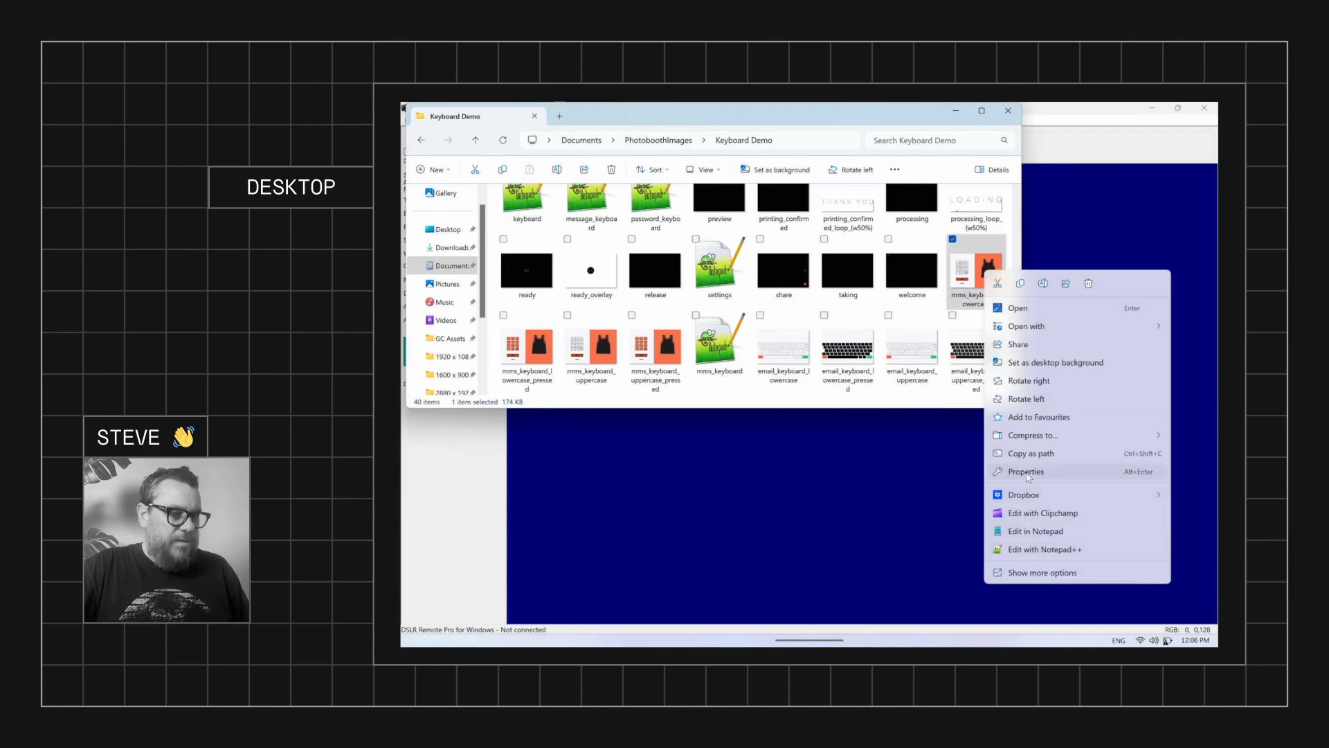
click(1042, 282)
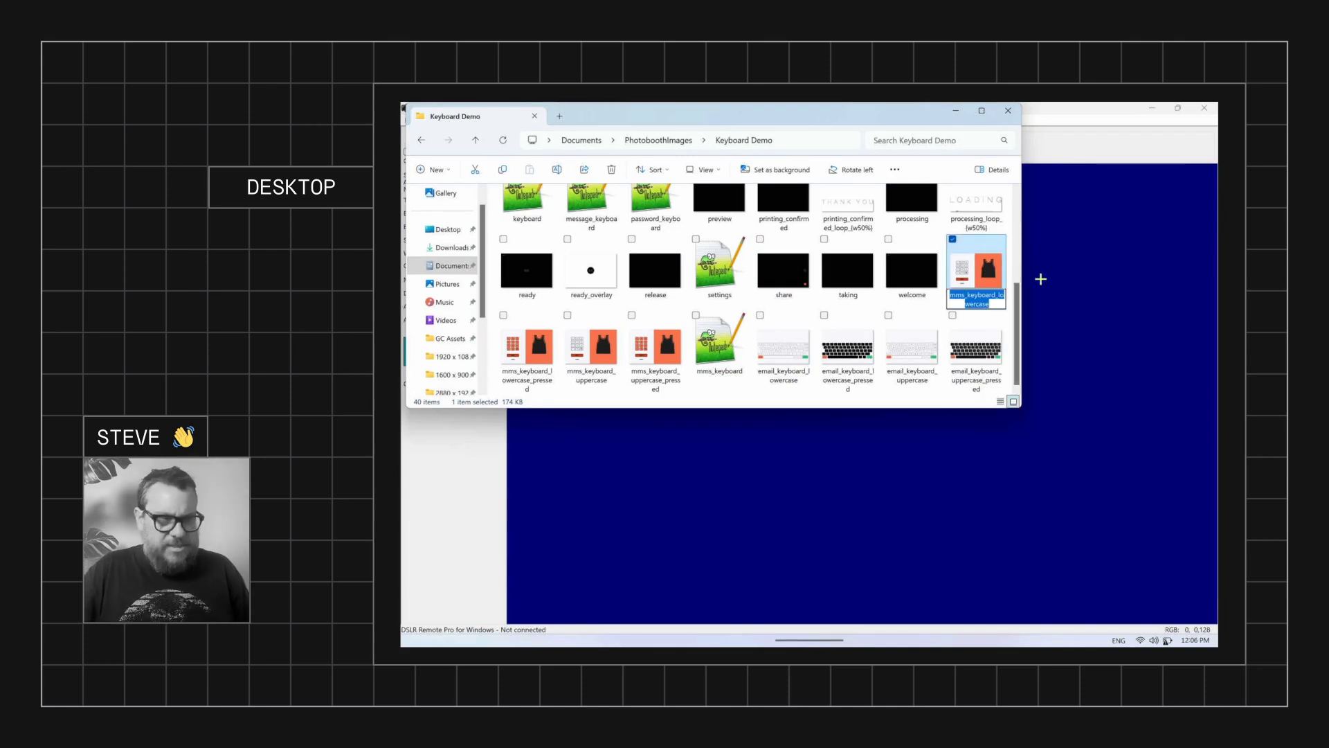
key(Home)
key(Delete)
key(Delete)
key(Delete)
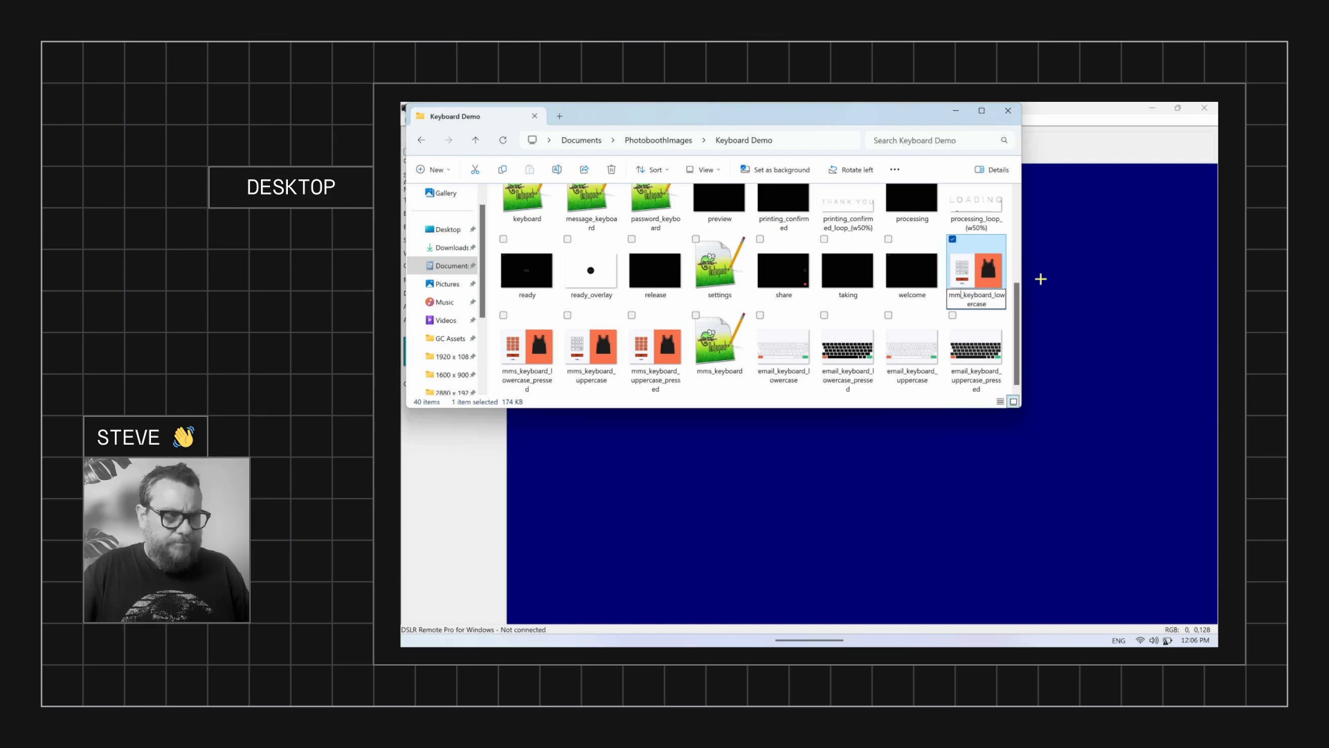
text(survey1)
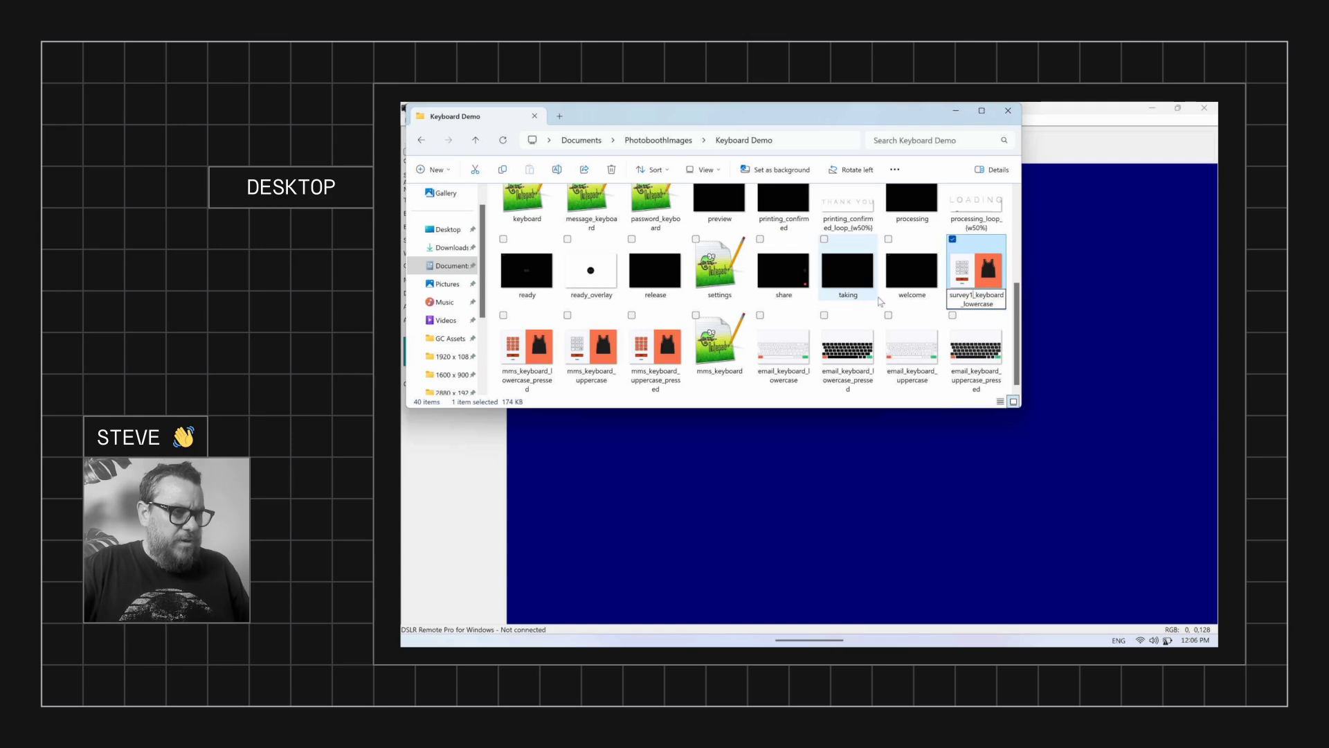
- Rename the mms_keyboard_lowercase_pressed image to survey1_keyboard_lowercase_pressed
click(527, 346)
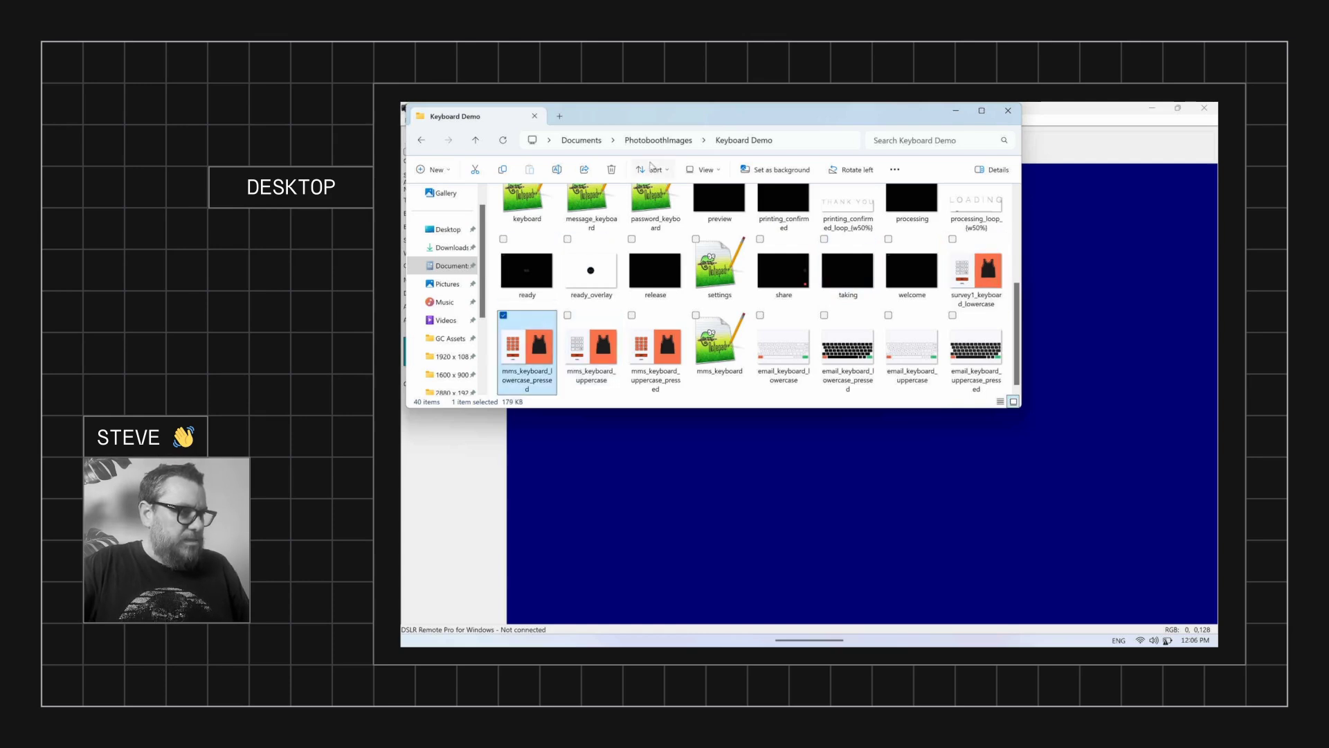
click(557, 170)
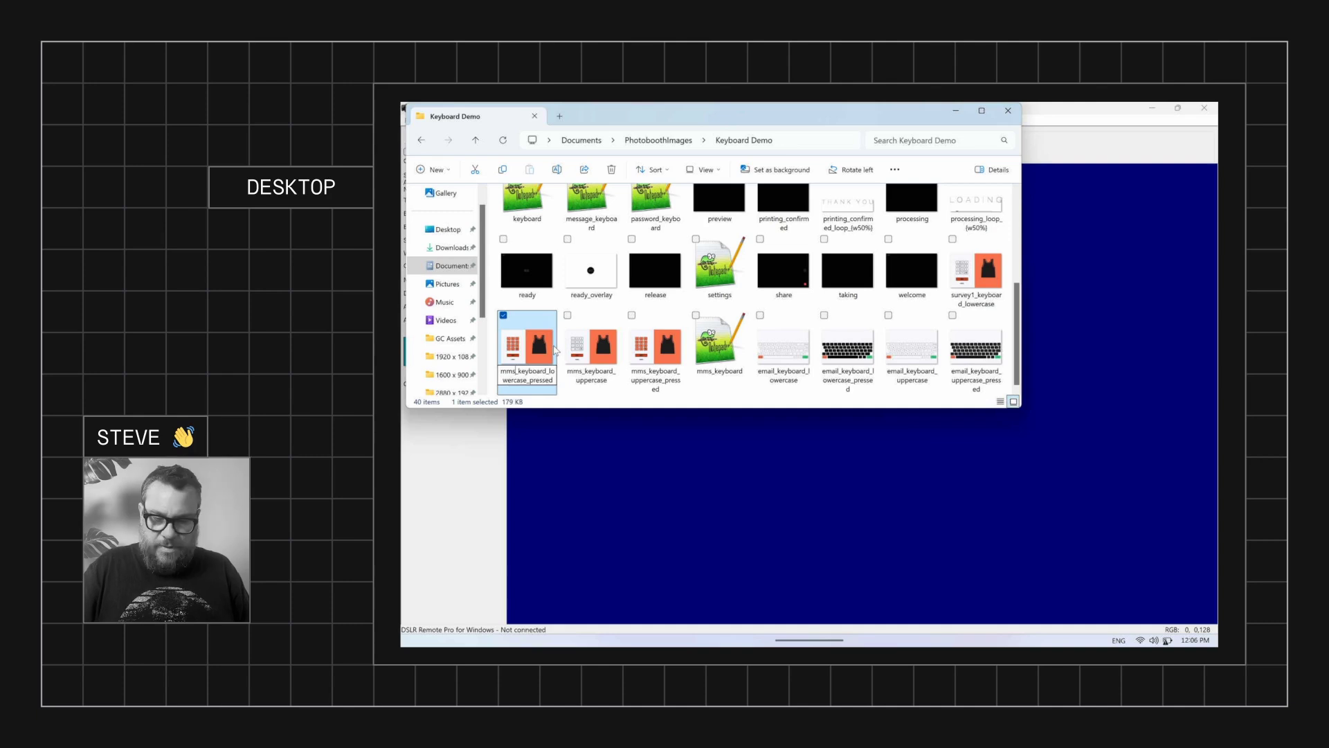
key(BackSpace)
key(BackSpace)
key(BackSpace)
key(BackSpace)
text(survey1)
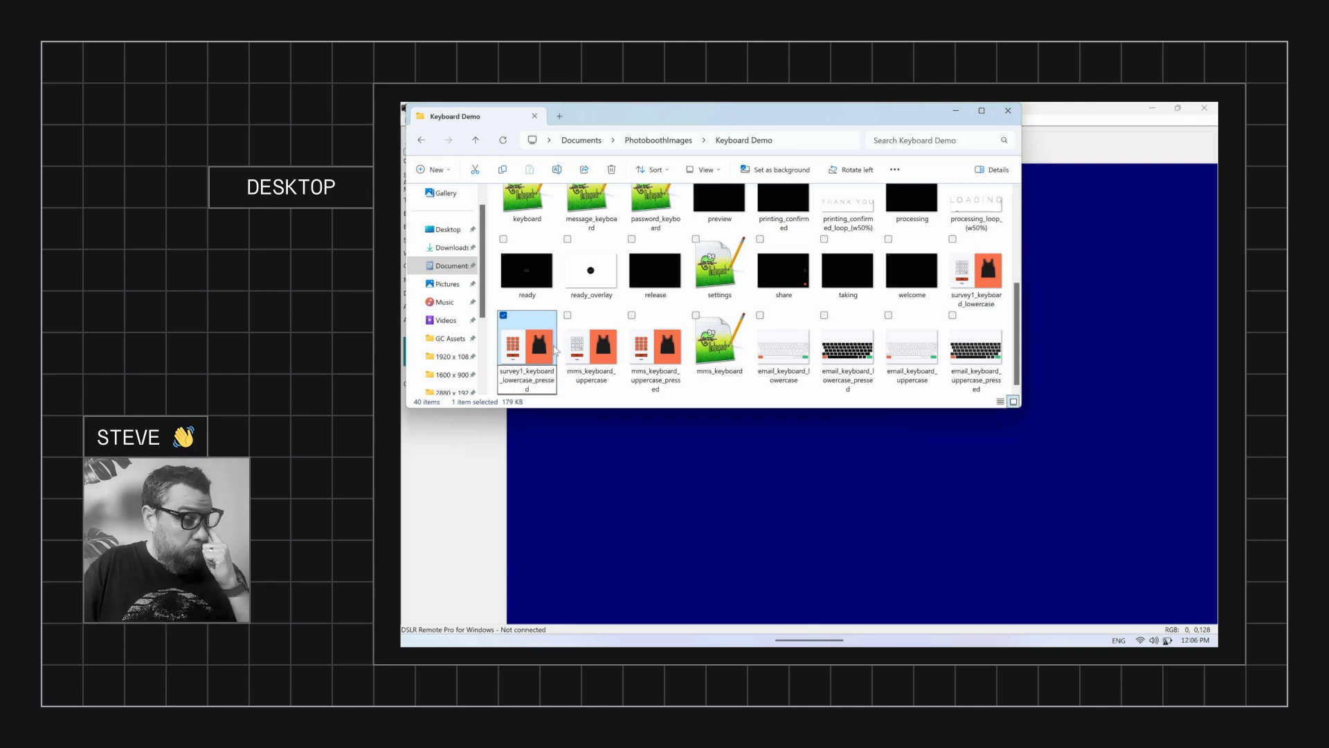
- Rename the mms_keyboard_uppercase image to survey1_keyboard_uppercase
click(594, 339)
right_click(593, 339)
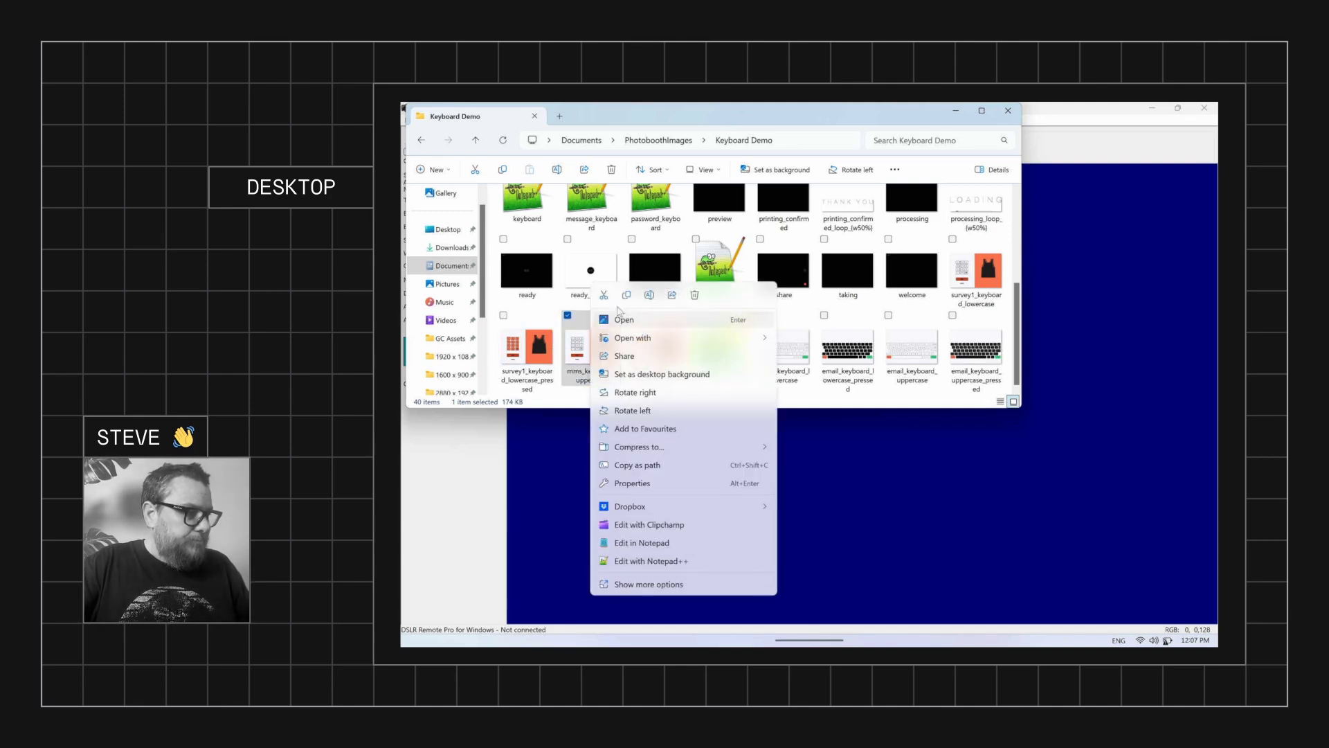
click(649, 295)
key(Home)
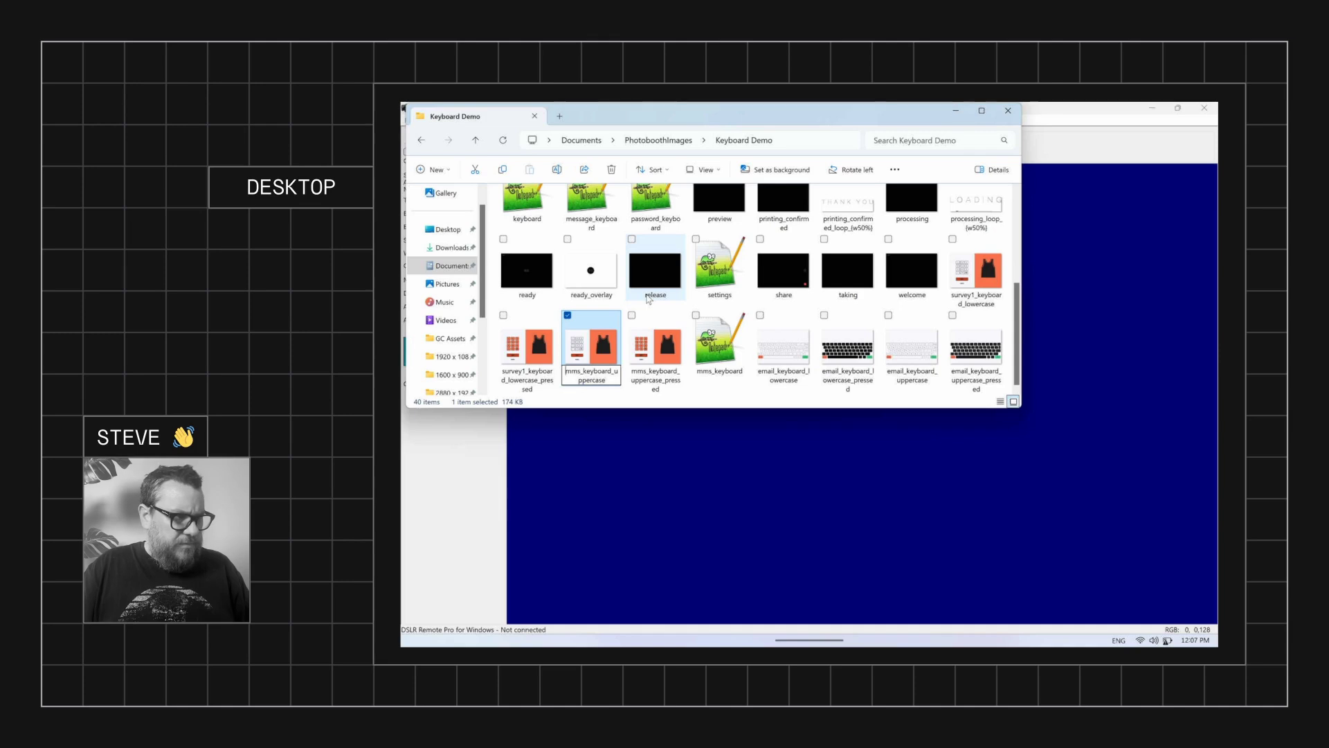
key(Delete)
key(Delete)
key(Delete)
text(urvey)
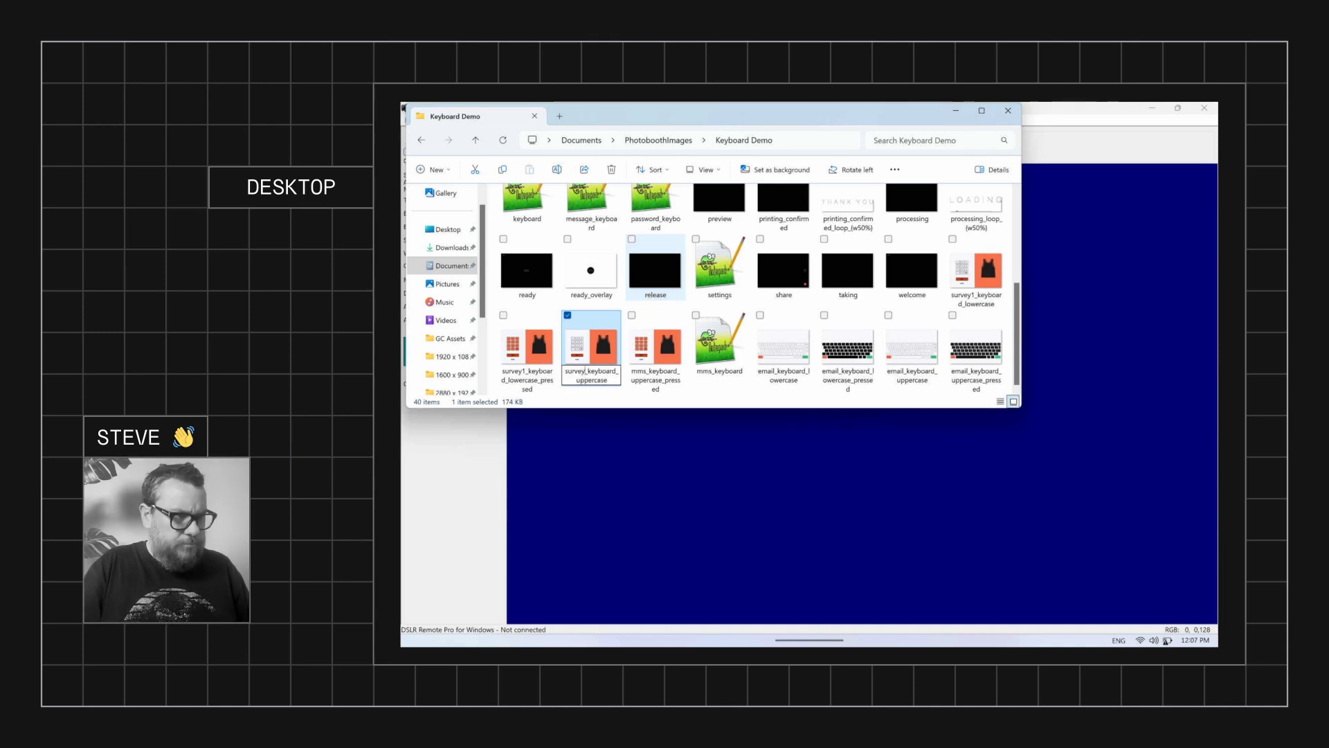
text(1)
key(Return)
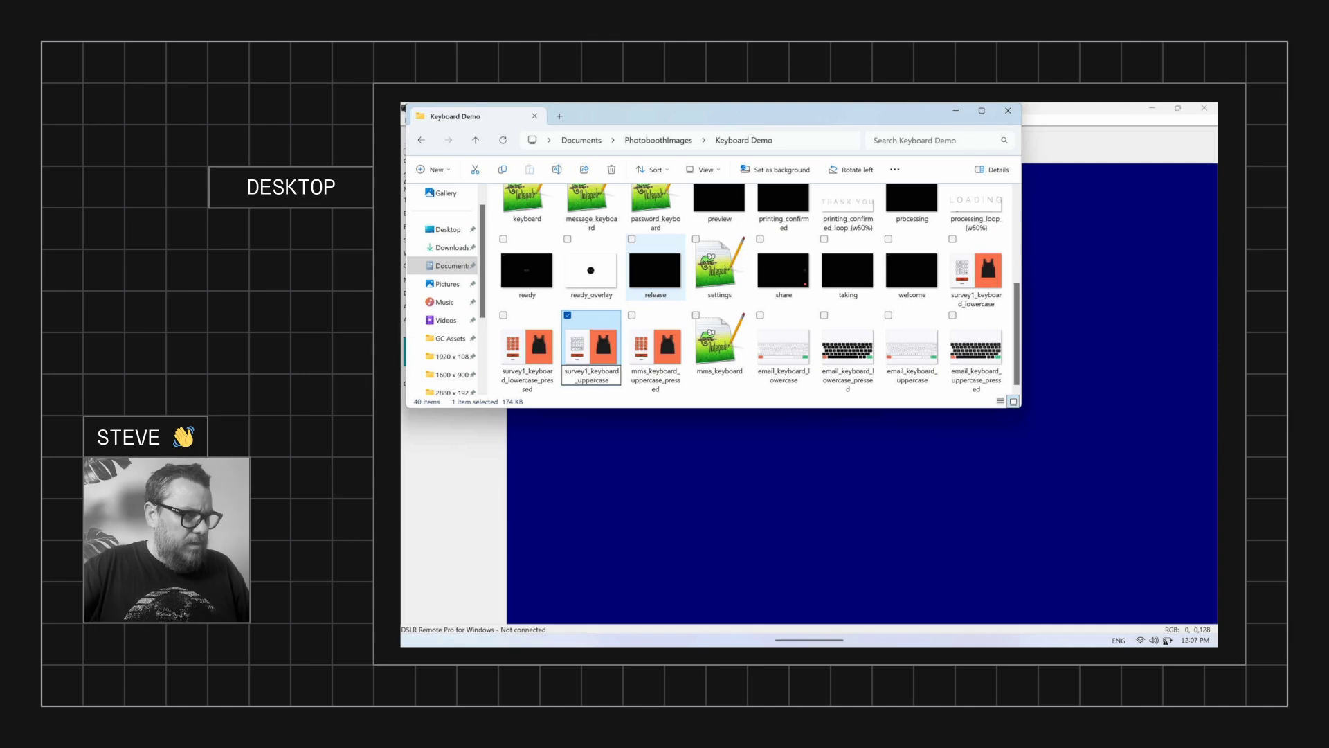
- Rename the mms_keyboard_uppercase_pressed image to survey1_keyboard_uppercase_pressed
click(661, 348)
right_click(661, 348)
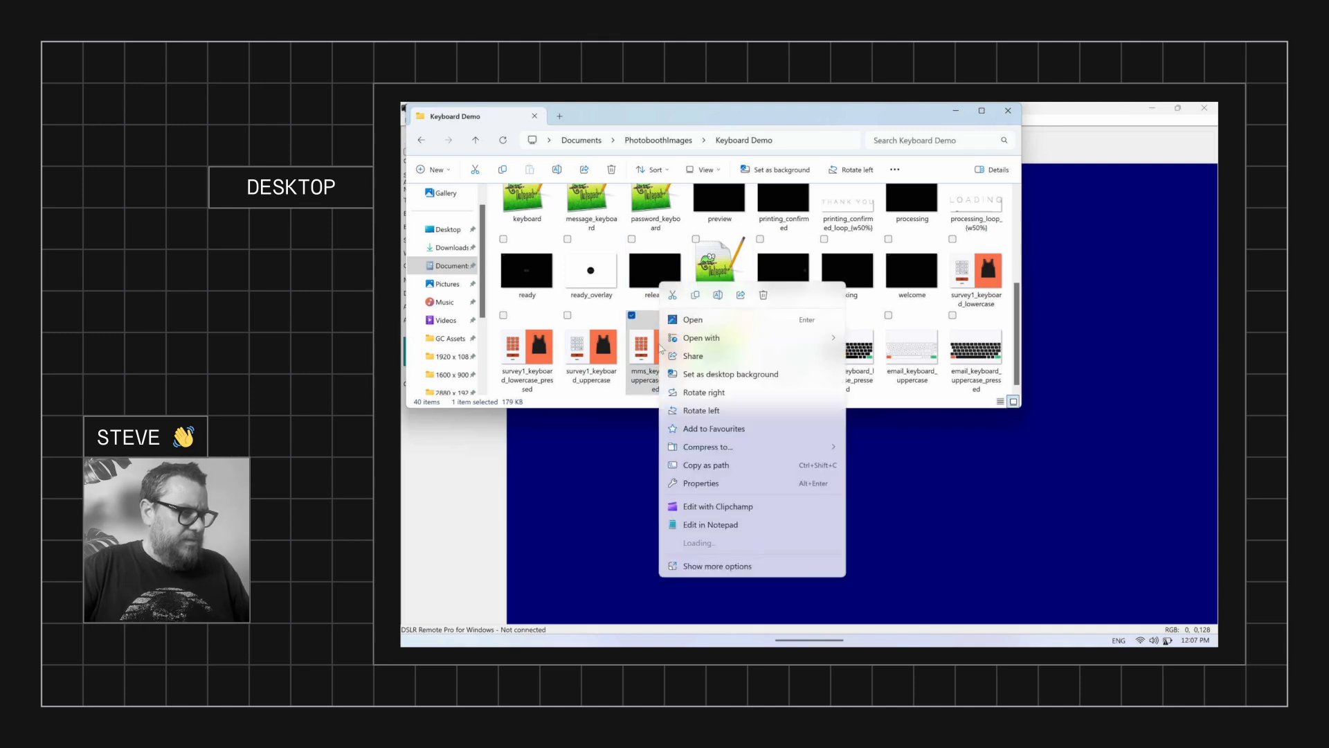
click(717, 300)
key(Home)
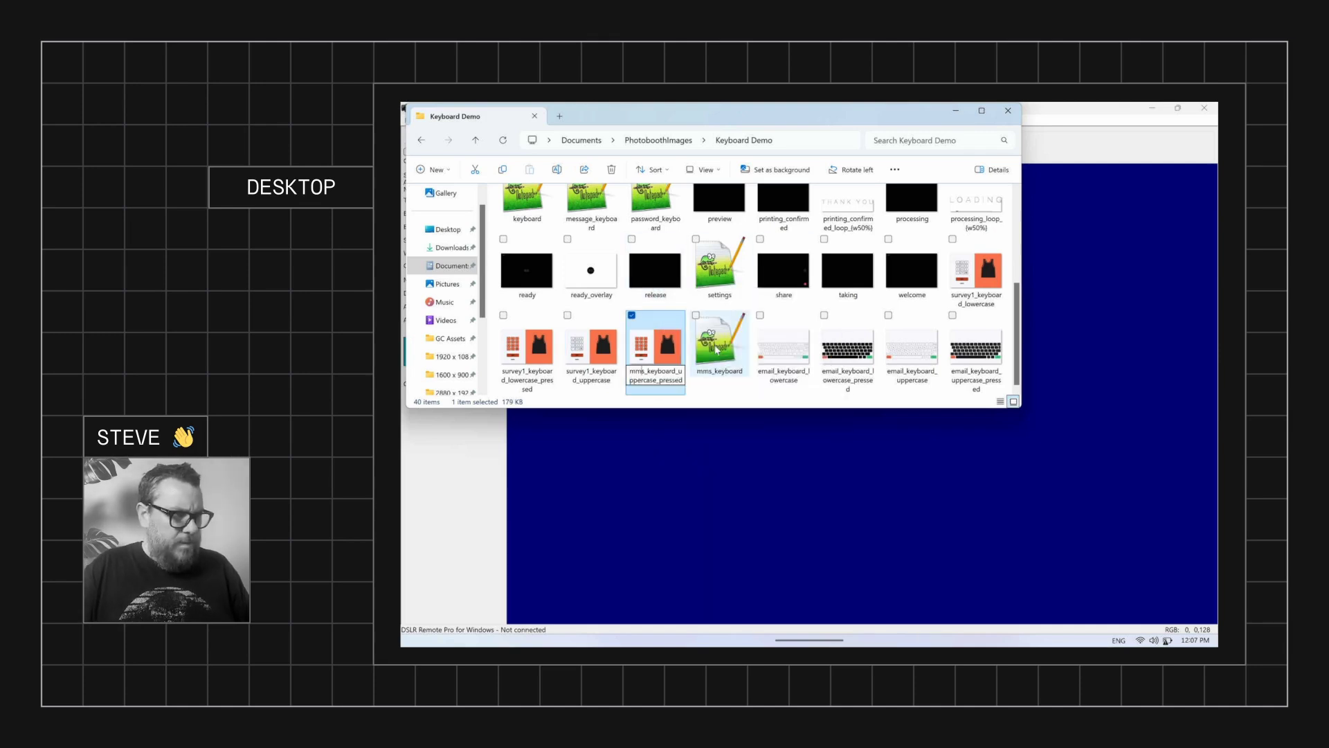
key(BackSpace)
key(BackSpace)
key(BackSpace)
text(sur)
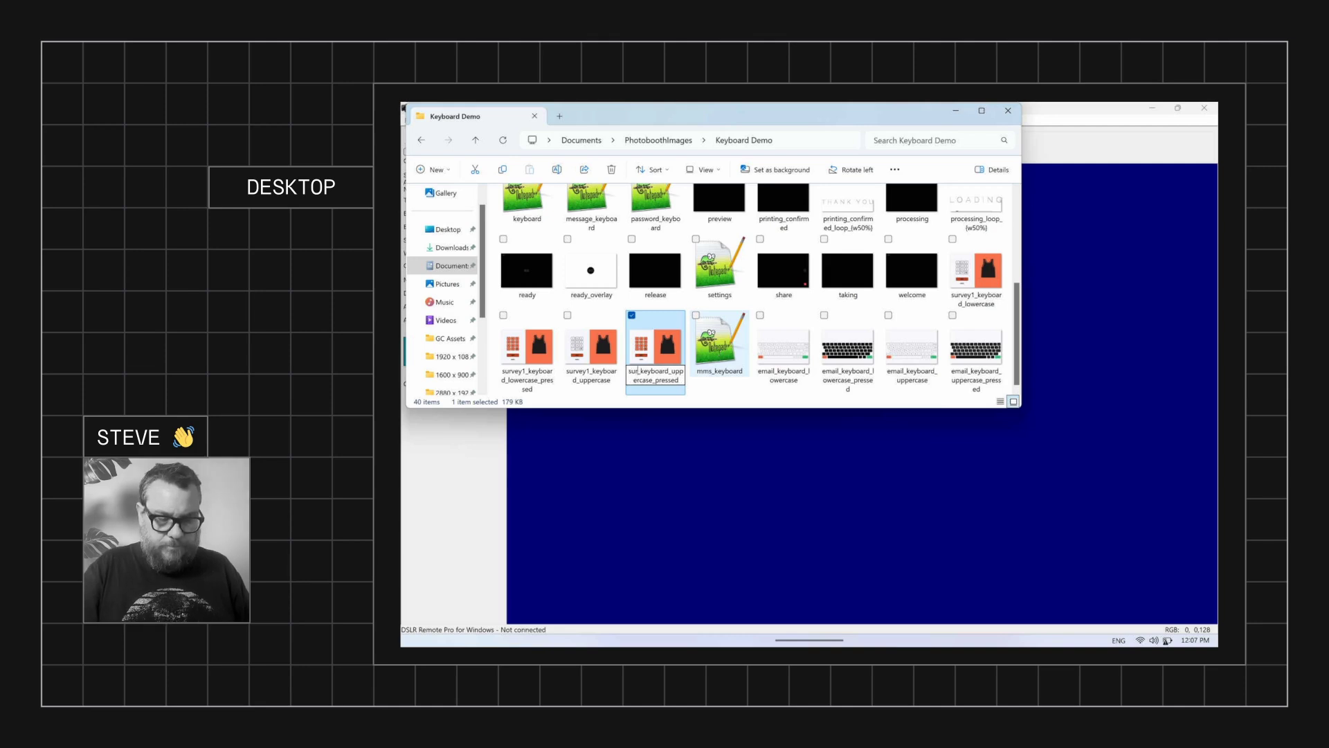
text(vey1)
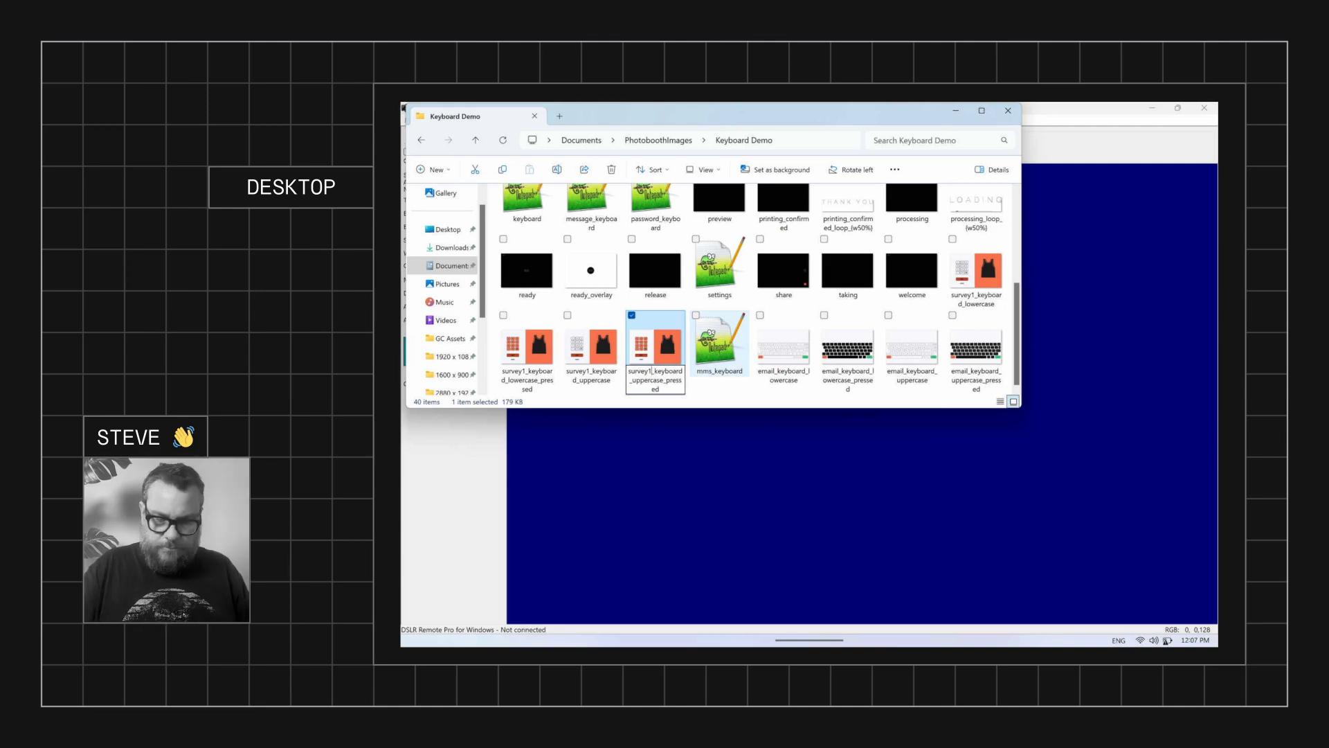
key(Return)
- Rename the mms_keyboard XML file to survey1_keyboard
click(716, 349)
right_click(716, 349)
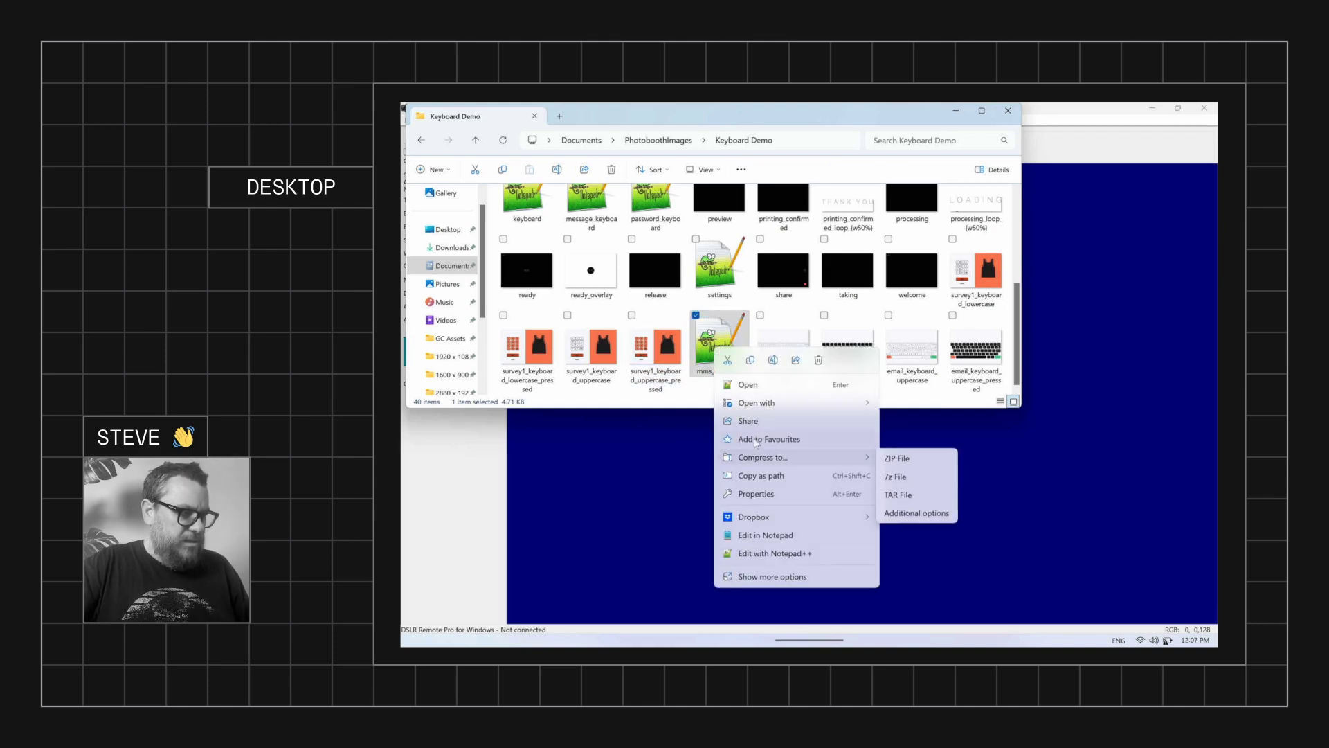
click(753, 359)
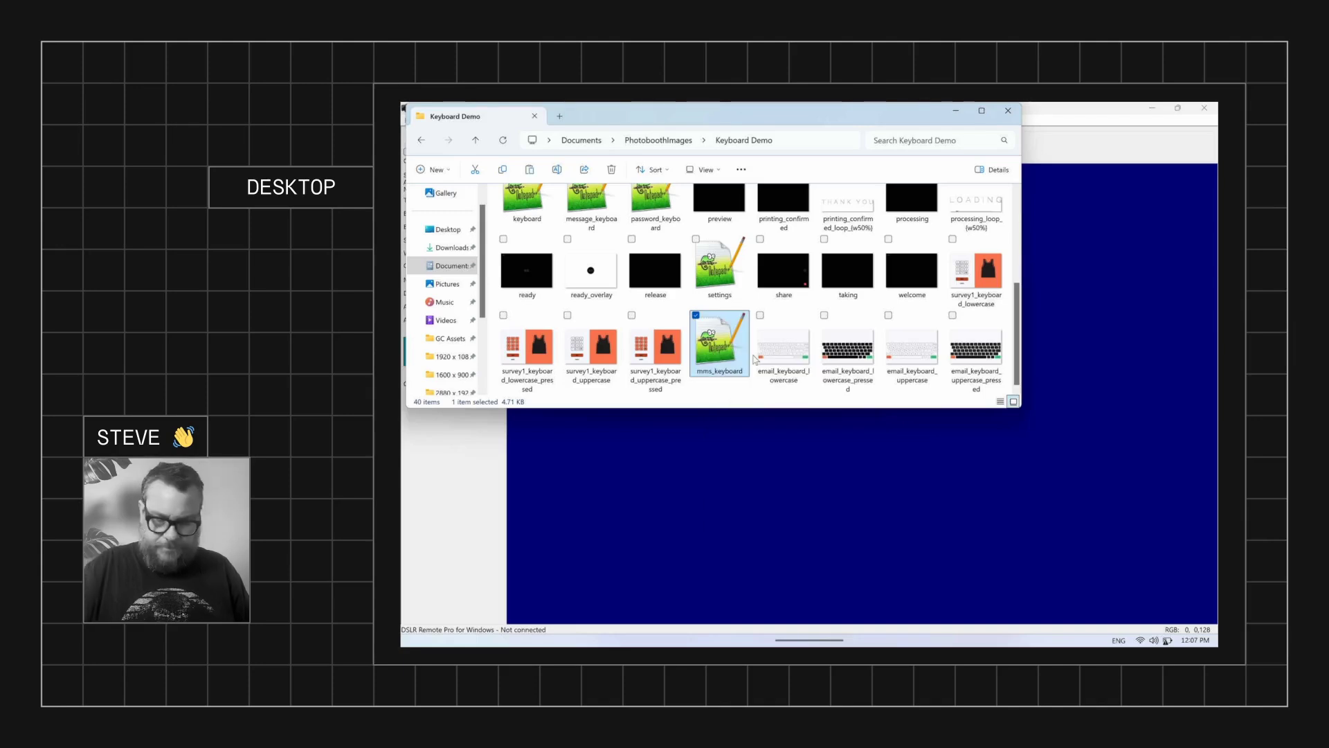
right_click(720, 366)
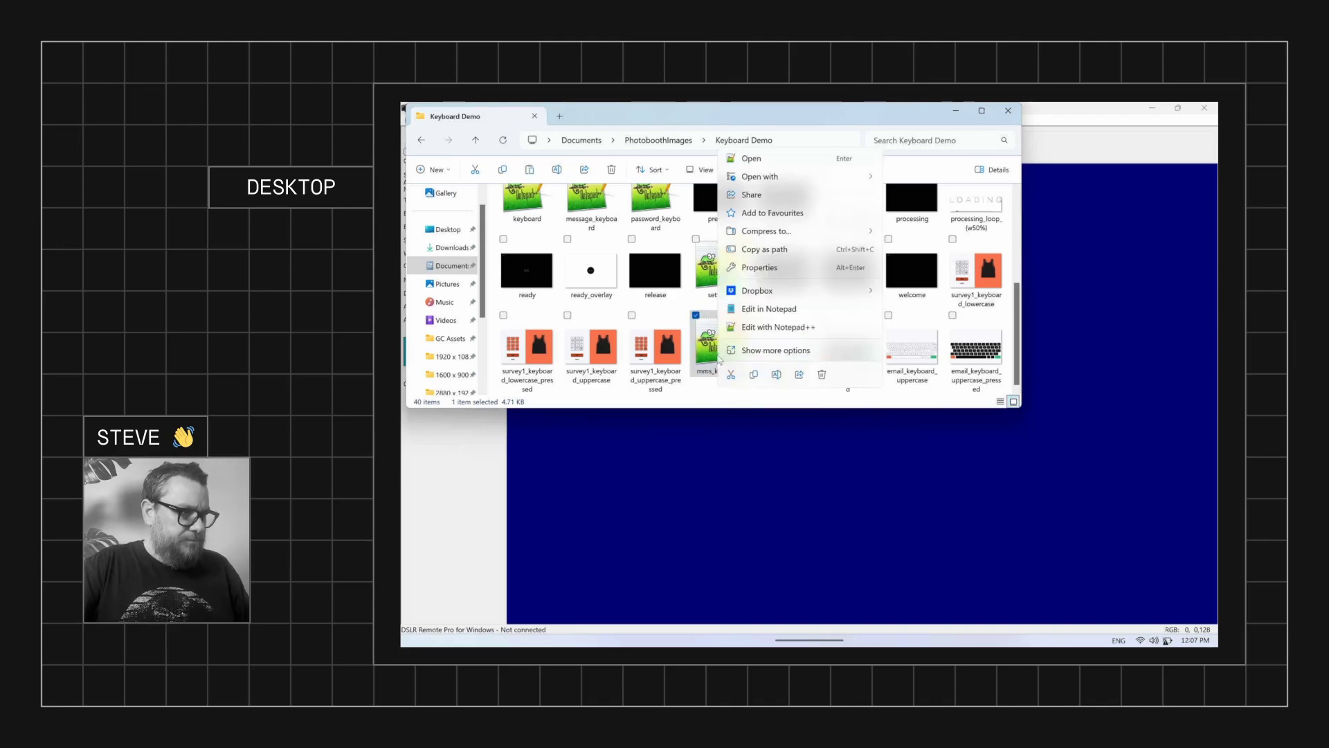
click(773, 376)
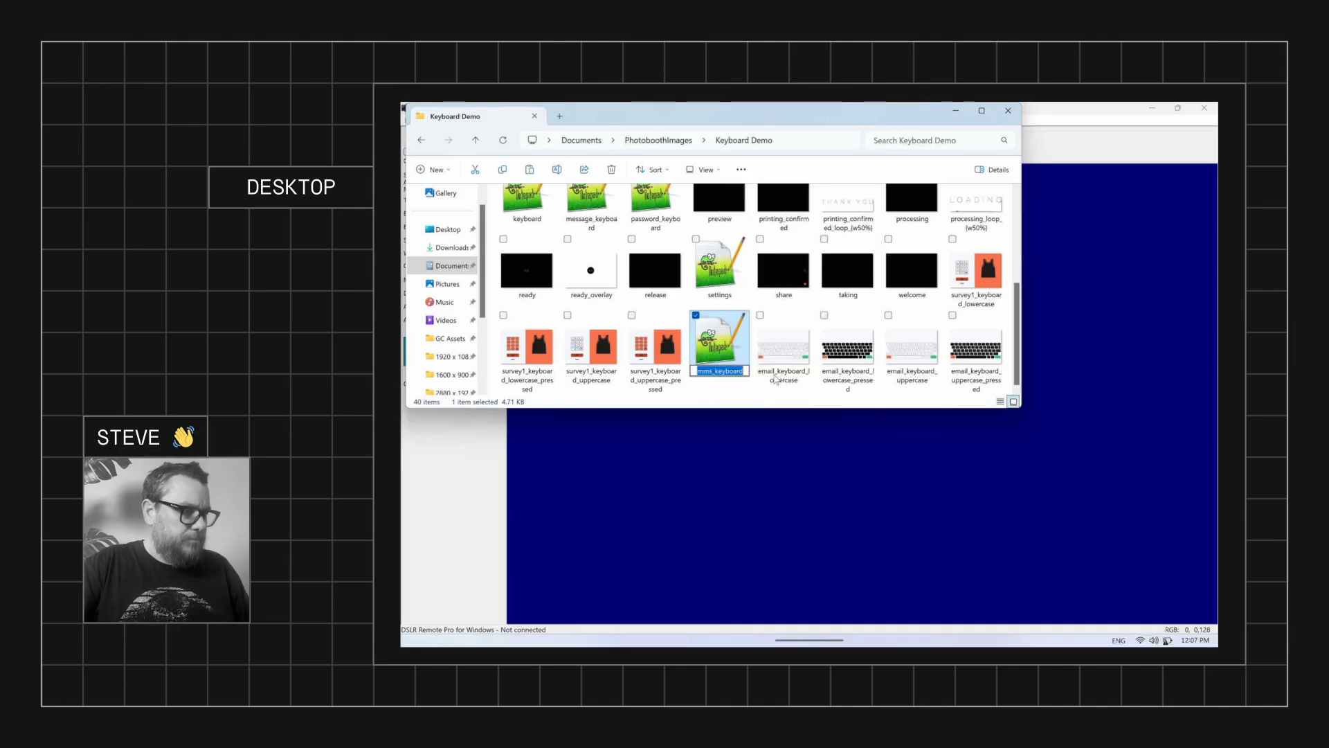
key(Home)
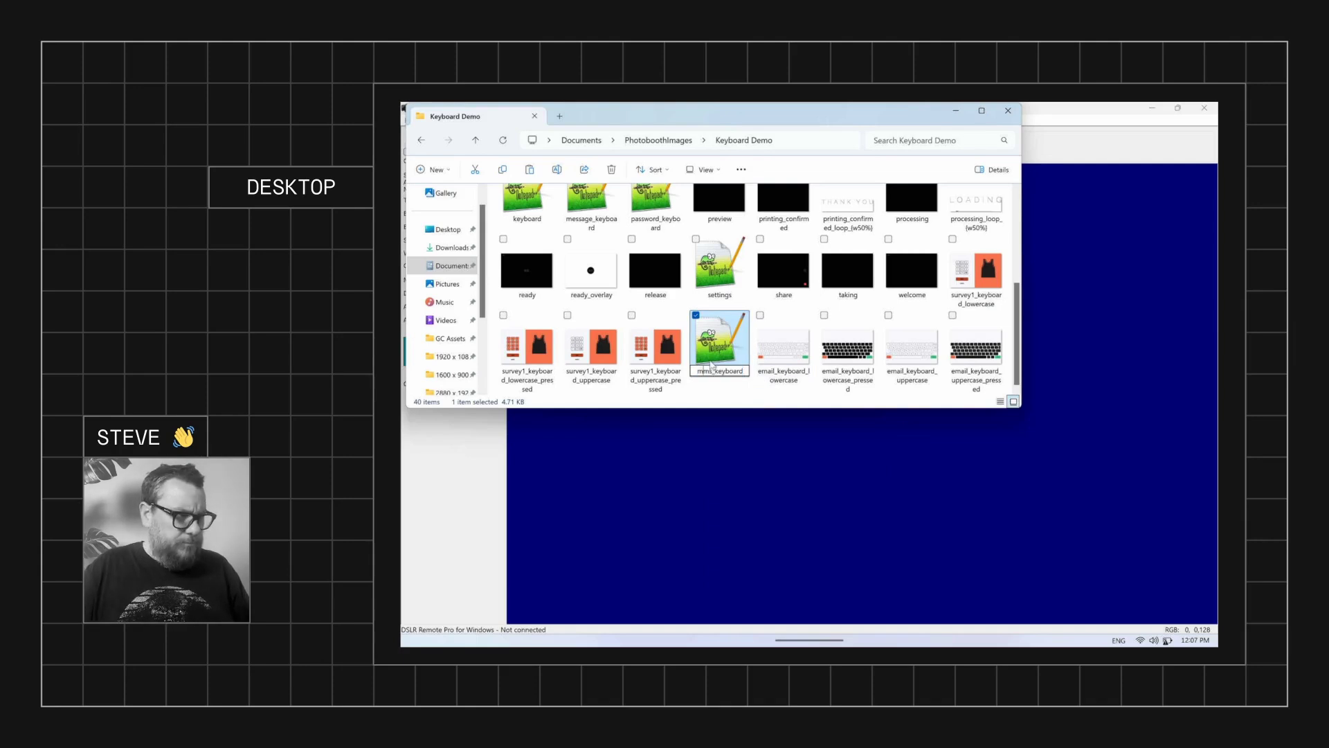
key(Delete)
key(Delete)
key(Delete)
text(survey)
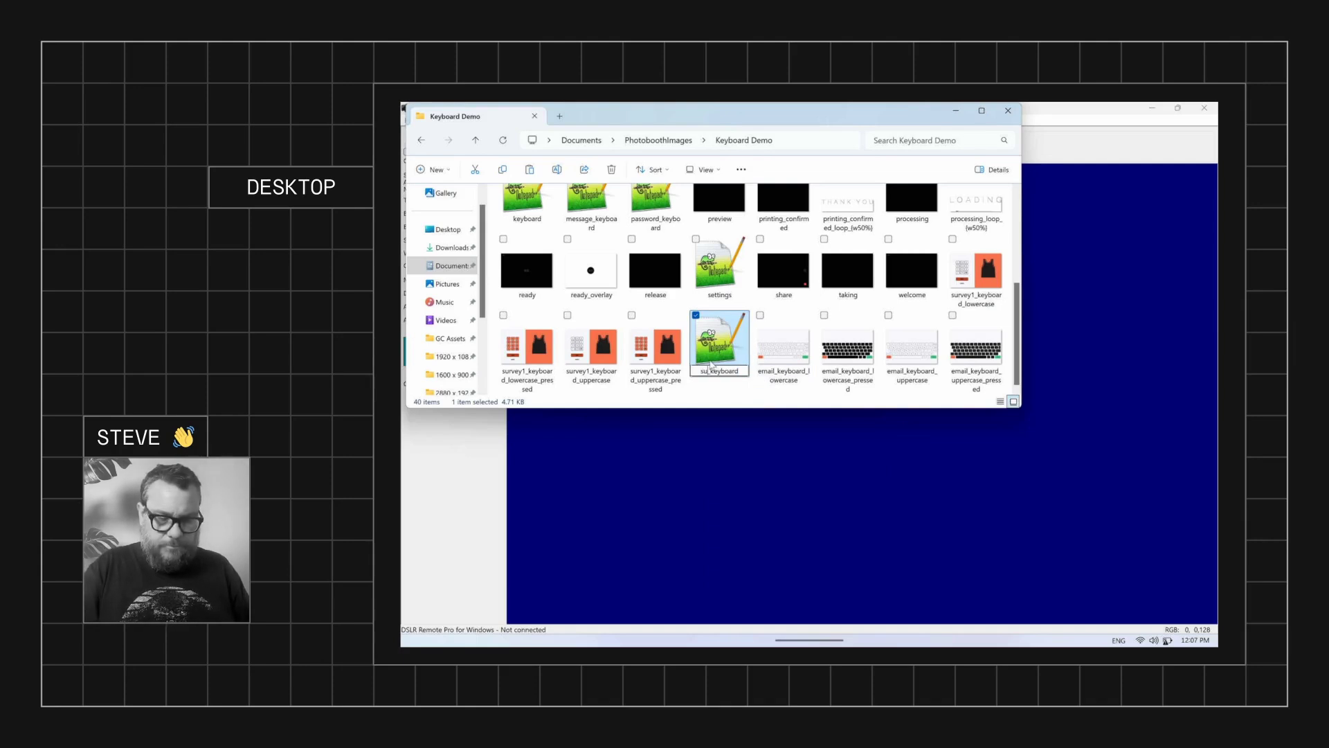
text(1)
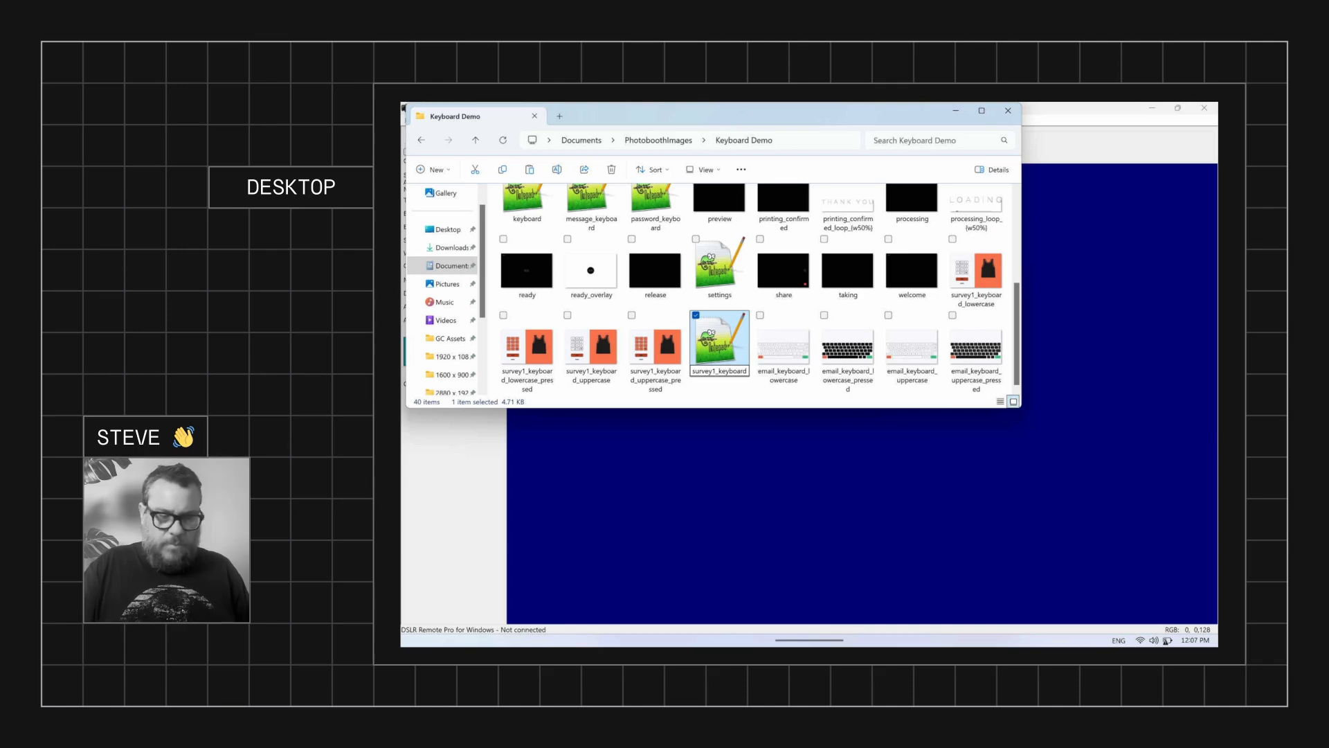
key(Return)
- Switch to DSLR Remote Pro, start photobooth mode, and test the survey1 singlet keyboard by entering 23
click(797, 506)
click(670, 149)
click(795, 398)
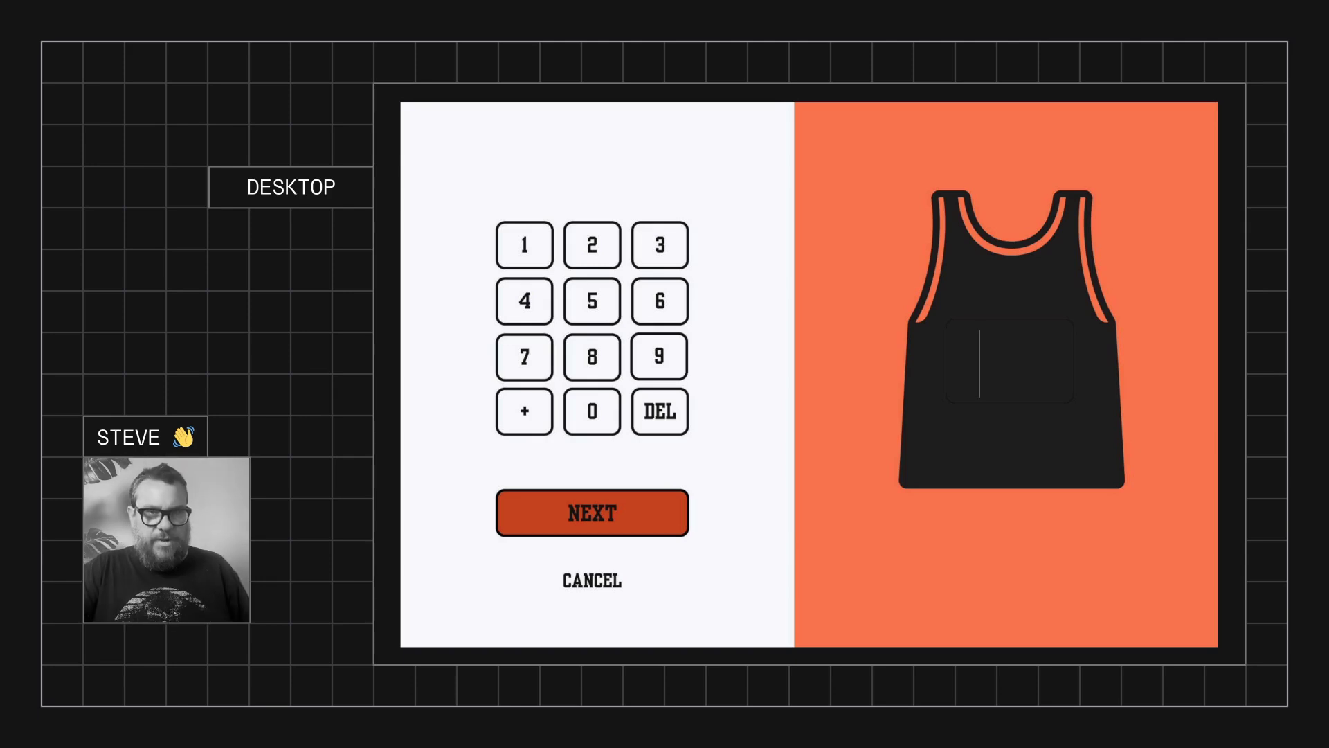
text(23)
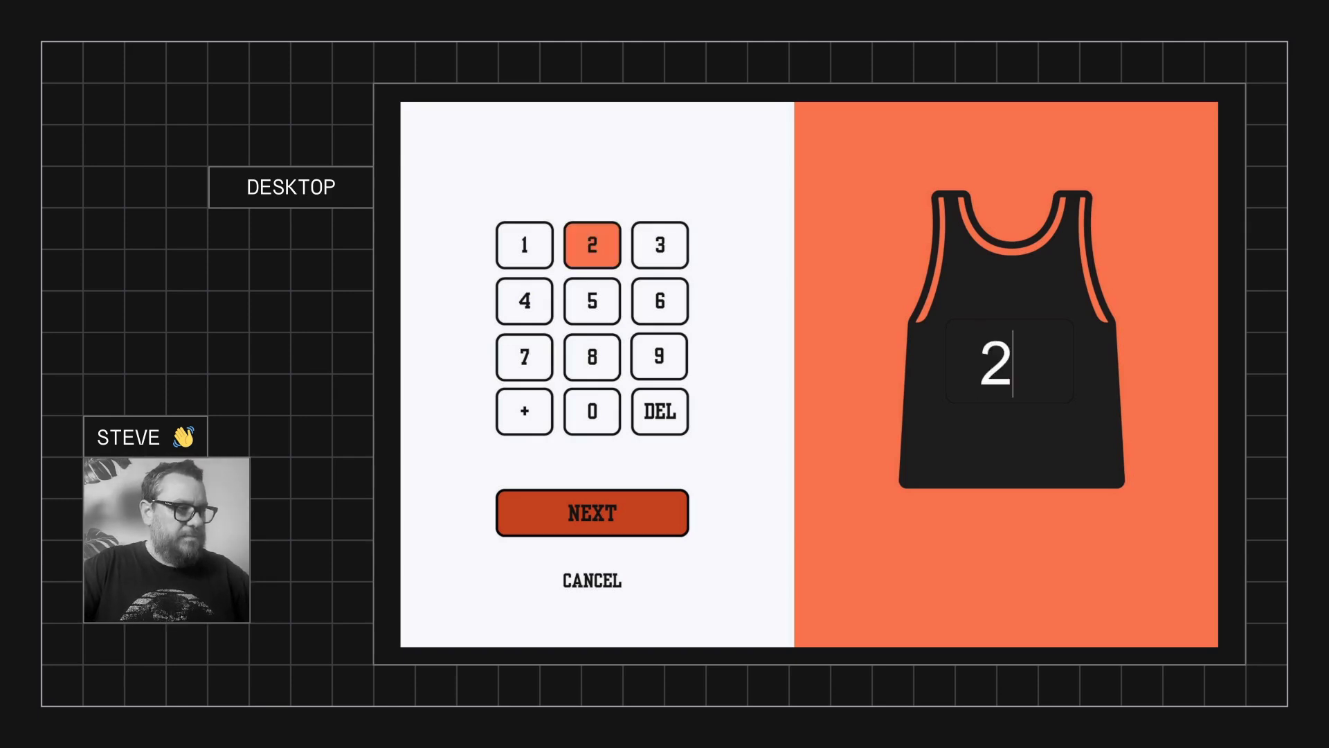